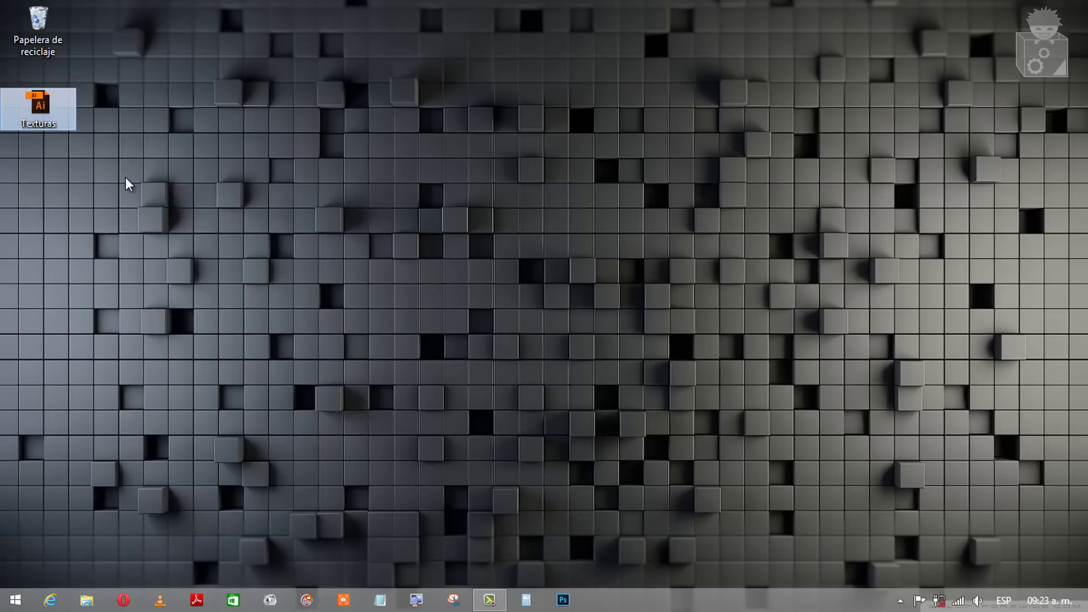
Open the Texturas.ai document in Illustrator from the desktop
{"action": "key", "text": "Return"}
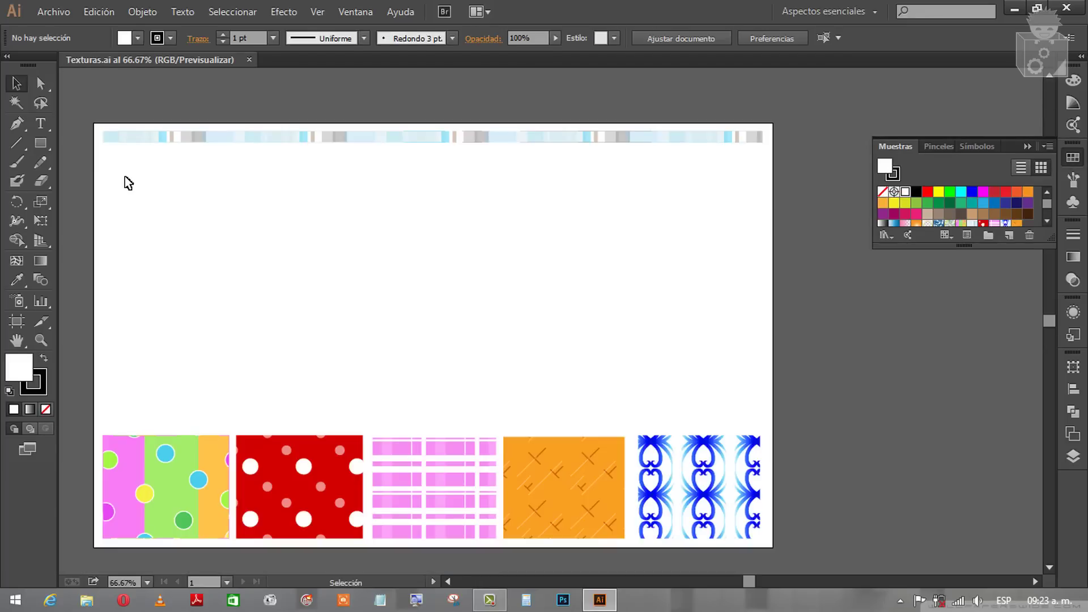
Centre the artboard, then marquee-select and deselect the five pattern squares and the top striped bar
{"action": "mouse_move", "coordinate": [124, 176]}
{"action": "left_mouse_down"}
{"action": "mouse_move", "coordinate": [211, 199]}
{"action": "mouse_move", "coordinate": [227, 181]}
{"action": "mouse_move", "coordinate": [238, 193]}
{"action": "left_mouse_up"}
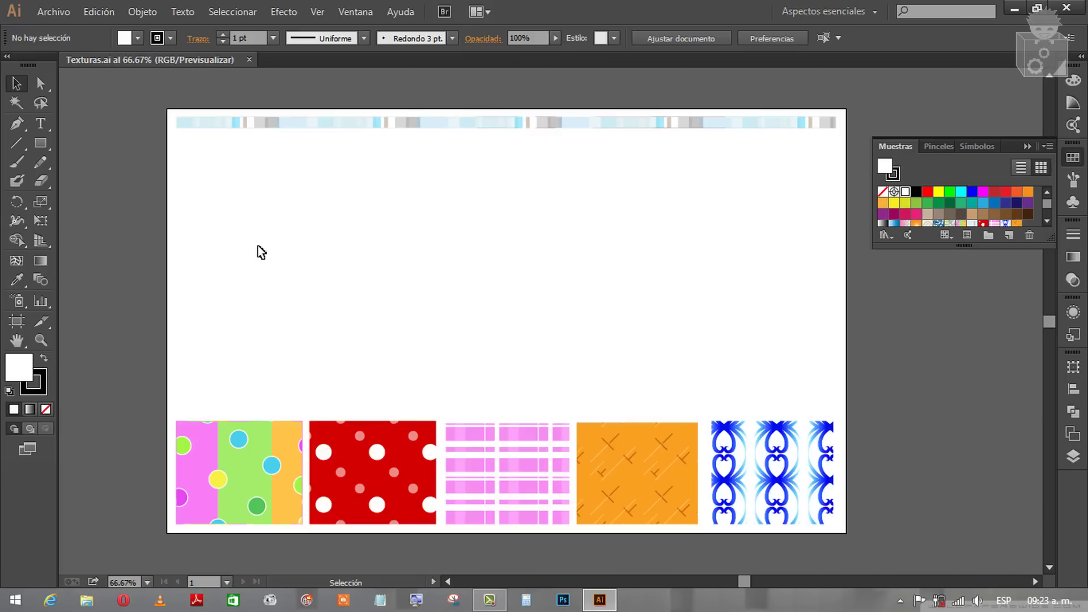
{"action": "left_click_drag", "start_coordinate": [255, 264], "coordinate": [330, 486]}
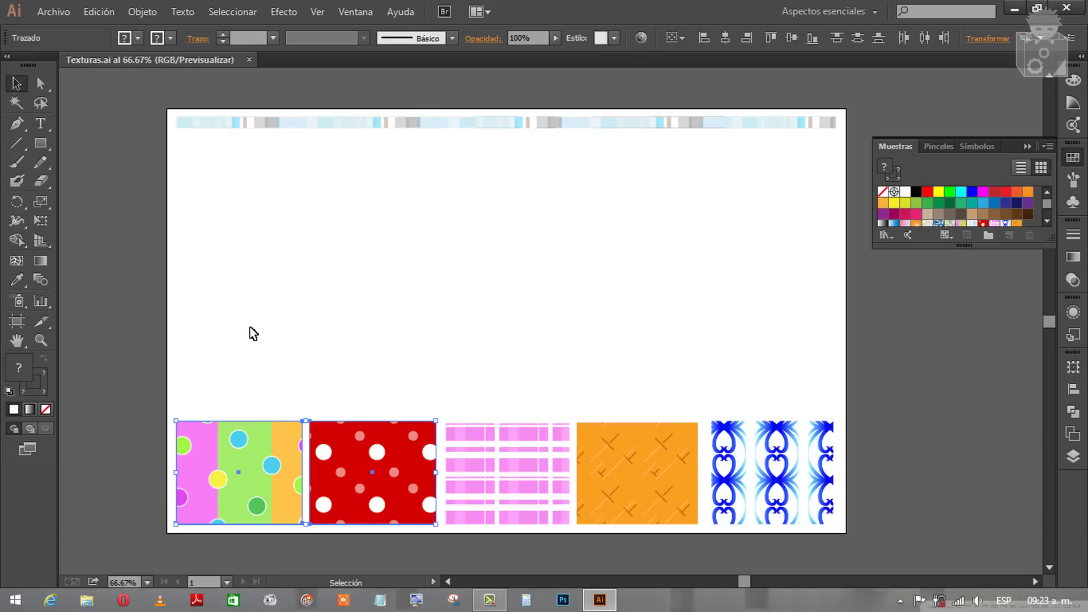
{"action": "left_click", "coordinate": [252, 334]}
{"action": "left_click_drag", "start_coordinate": [275, 384], "coordinate": [364, 448]}
{"action": "left_click_drag", "start_coordinate": [492, 404], "coordinate": [757, 514]}
{"action": "left_click", "coordinate": [676, 313]}
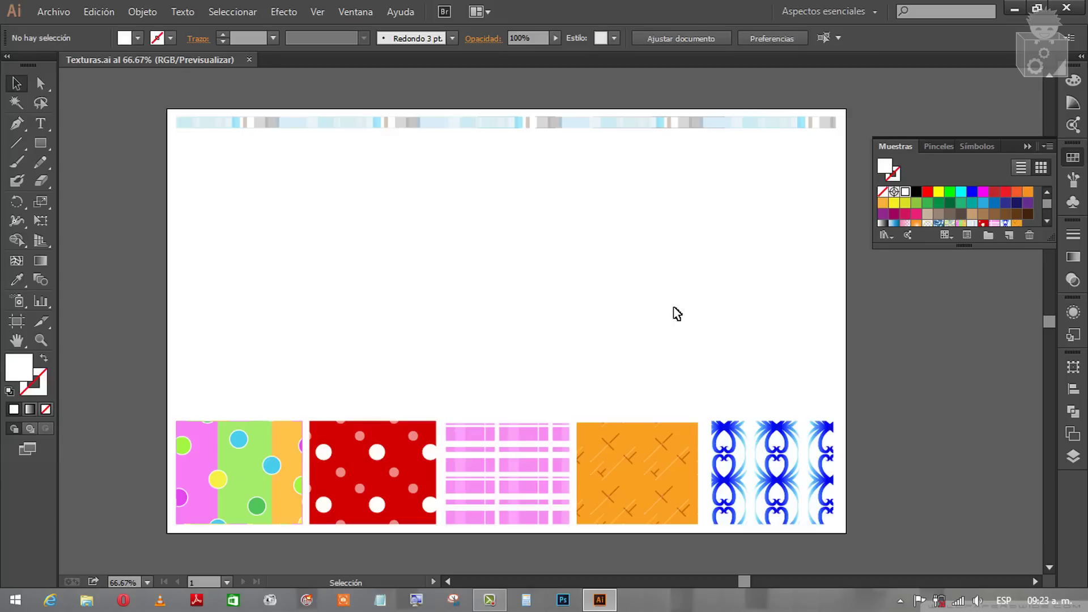
{"action": "left_click_drag", "start_coordinate": [605, 180], "coordinate": [465, 118]}
{"action": "left_click", "coordinate": [401, 206]}
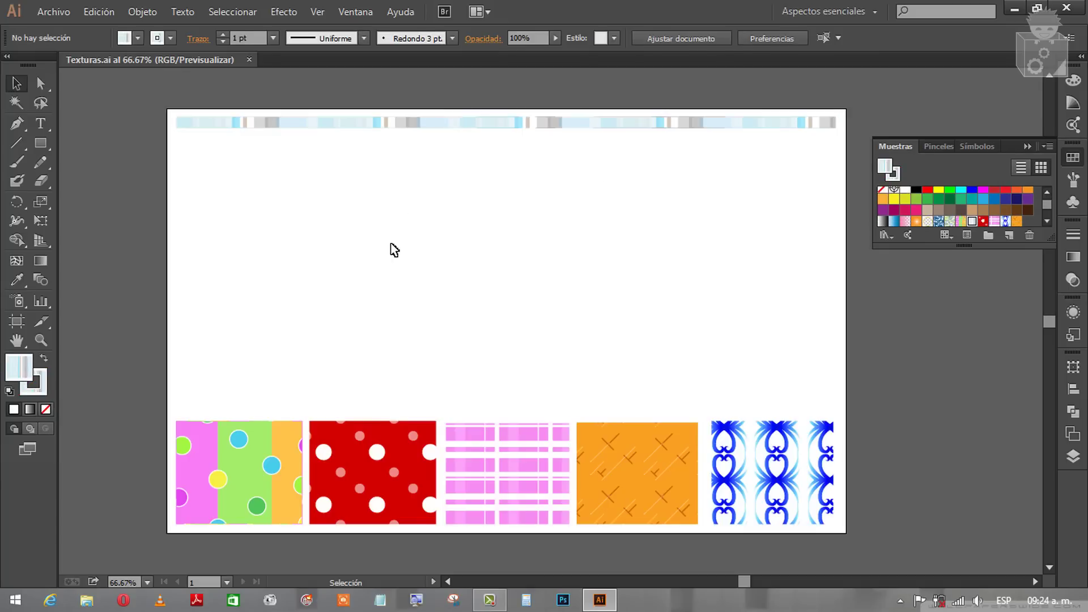
Open the Opciones de motivo panel, keep the Lineas name, and choose Crear motivo
{"action": "left_click", "coordinate": [357, 13]}
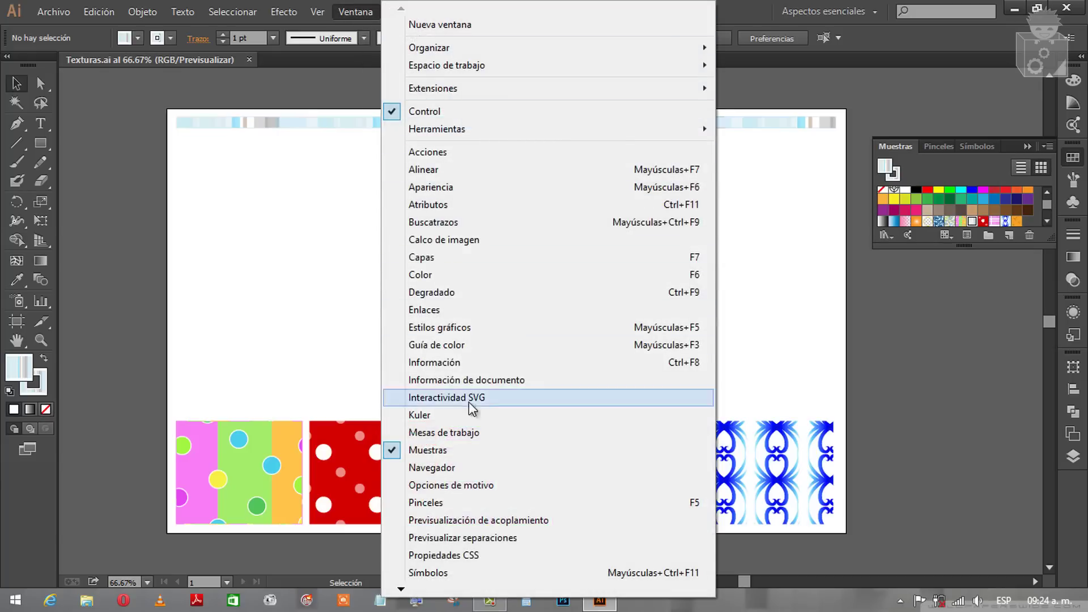
{"action": "left_click", "coordinate": [495, 483]}
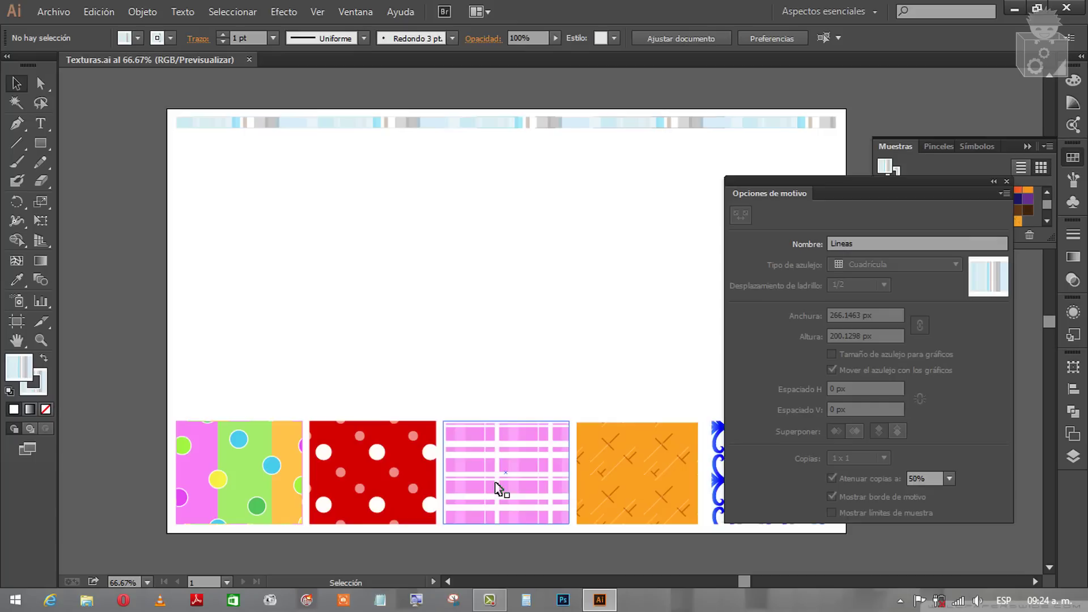
{"action": "left_click", "coordinate": [857, 241]}
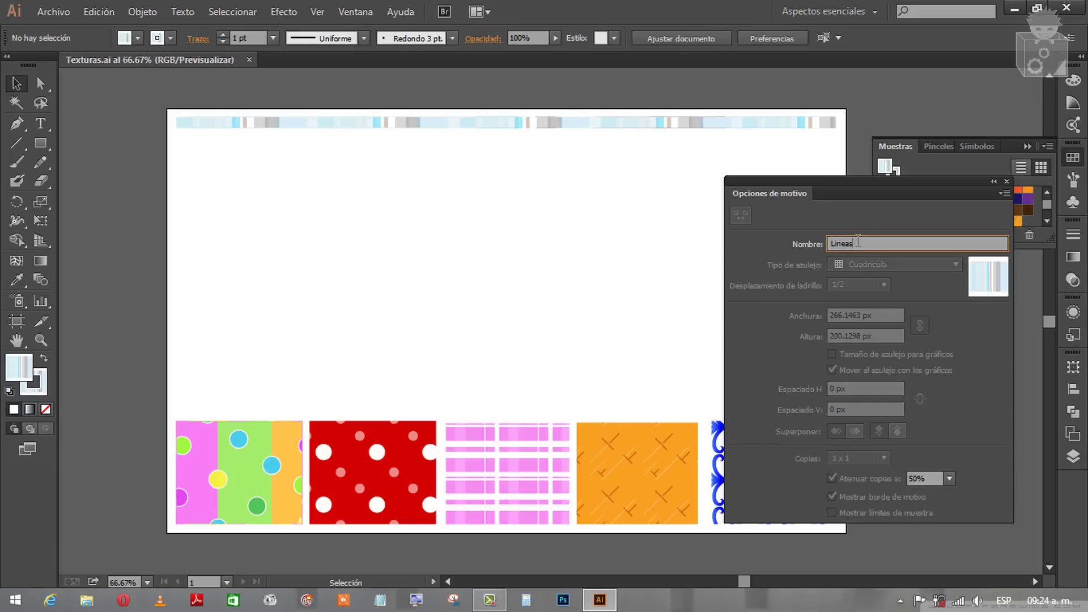
{"action": "key", "text": "Return"}
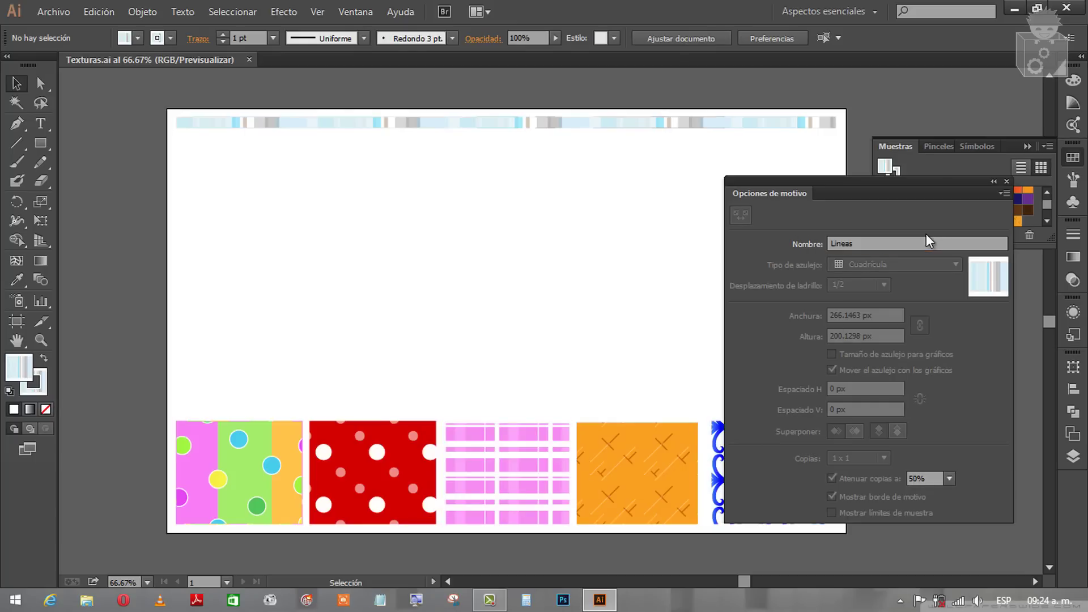
{"action": "left_click", "coordinate": [1003, 194]}
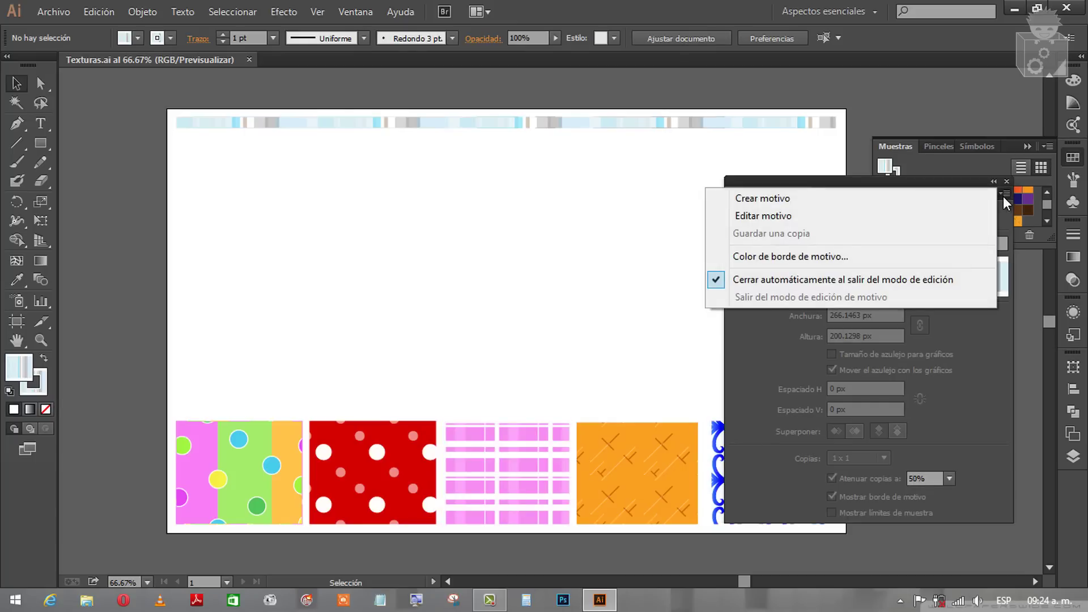
{"action": "left_click", "coordinate": [799, 198]}
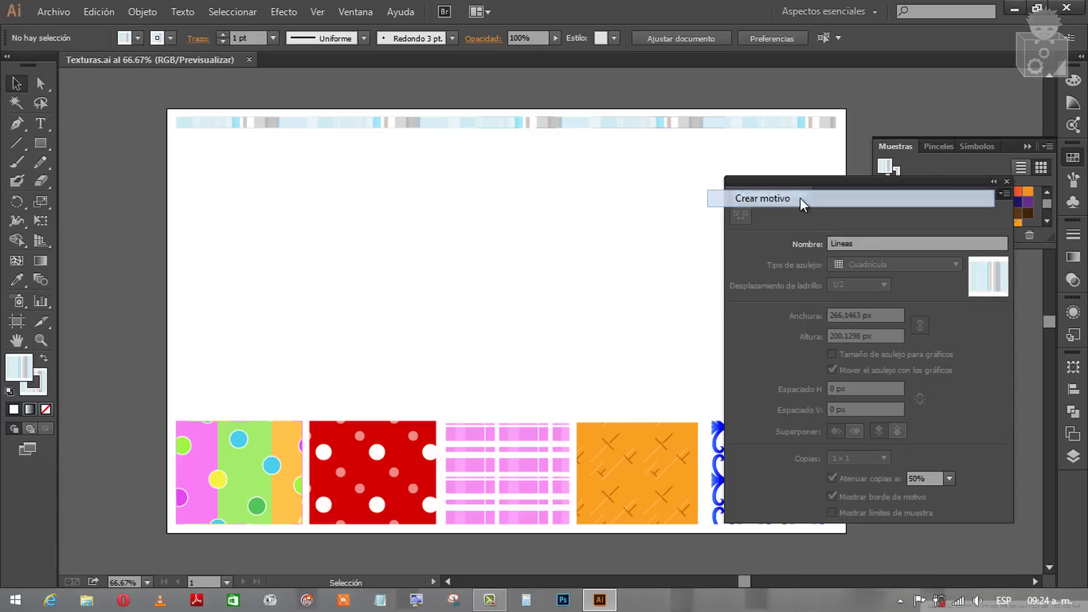
Replace the default name Motivo nuevo with Estrellitas in the pattern options
{"action": "left_click_drag", "start_coordinate": [895, 242], "coordinate": [818, 244]}
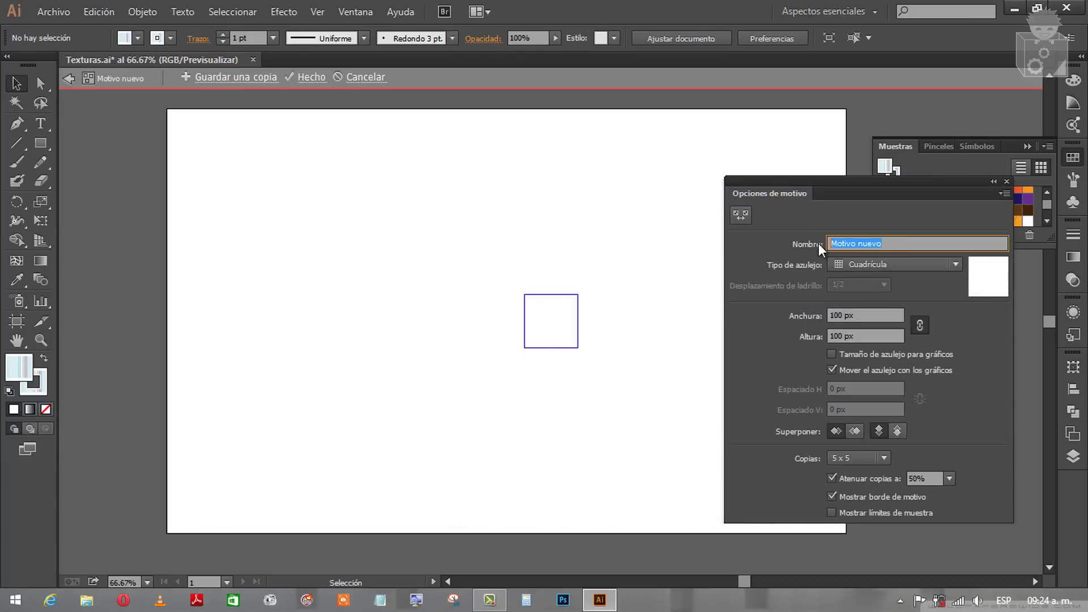
{"action": "mouse_move", "coordinate": [852, 205]}
{"action": "left_mouse_down"}
{"action": "mouse_move", "coordinate": [809, 182]}
{"action": "mouse_move", "coordinate": [872, 182]}
{"action": "mouse_move", "coordinate": [884, 218]}
{"action": "left_mouse_up"}
{"action": "left_click_drag", "start_coordinate": [911, 265], "coordinate": [791, 275]}
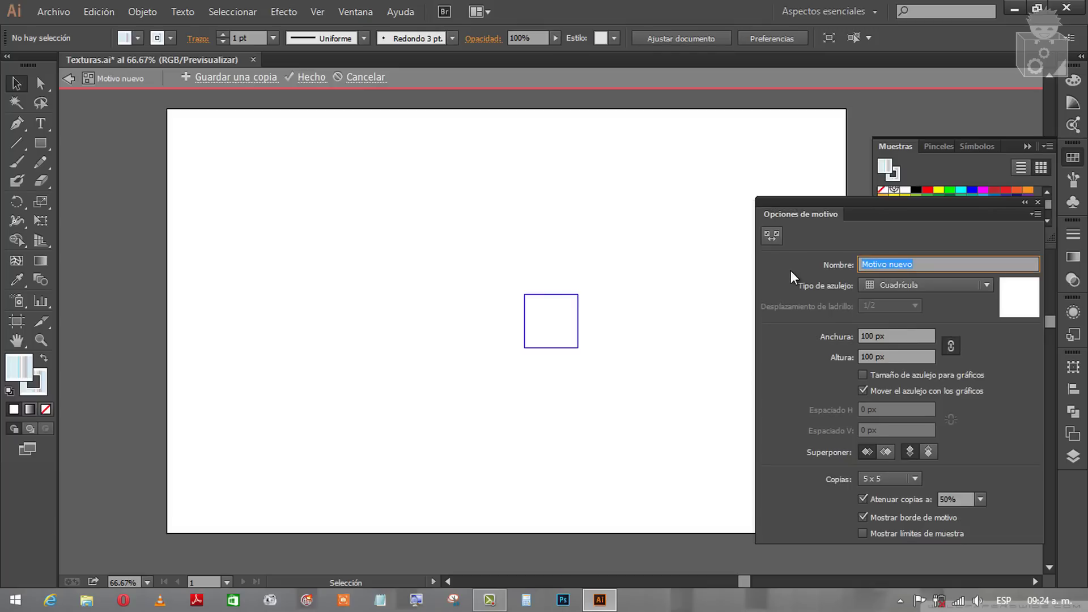
{"action": "type", "text": "Estrell"}
{"action": "type", "text": "itas"}
{"action": "left_click_drag", "start_coordinate": [481, 219], "coordinate": [605, 416]}
{"action": "left_click_drag", "start_coordinate": [501, 272], "coordinate": [591, 361]}
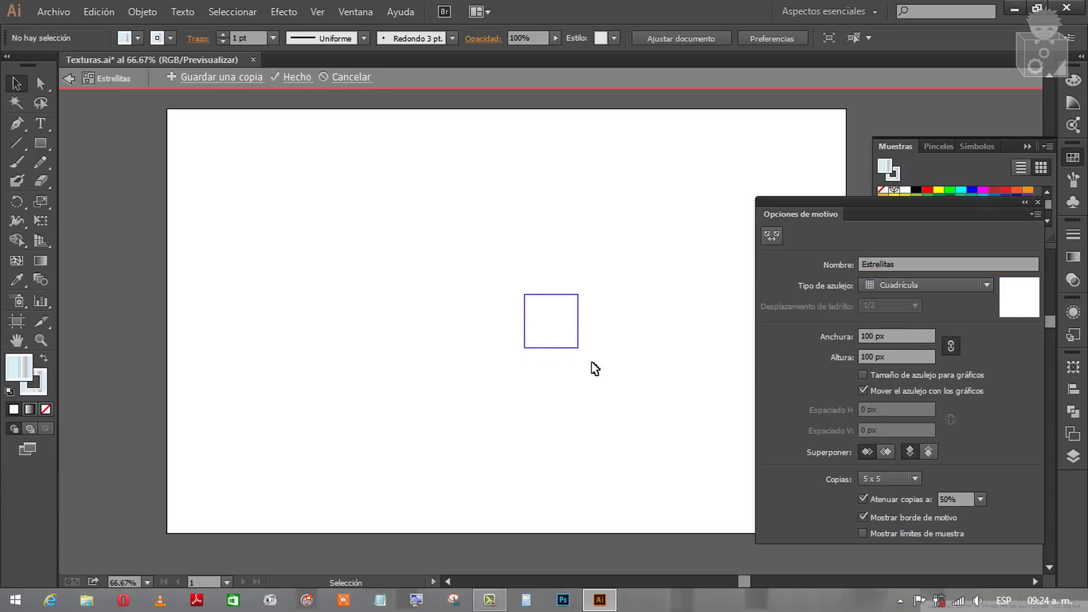
Draw a small star near the top-left of the pattern tile with the Star tool
{"action": "left_click", "coordinate": [37, 141]}
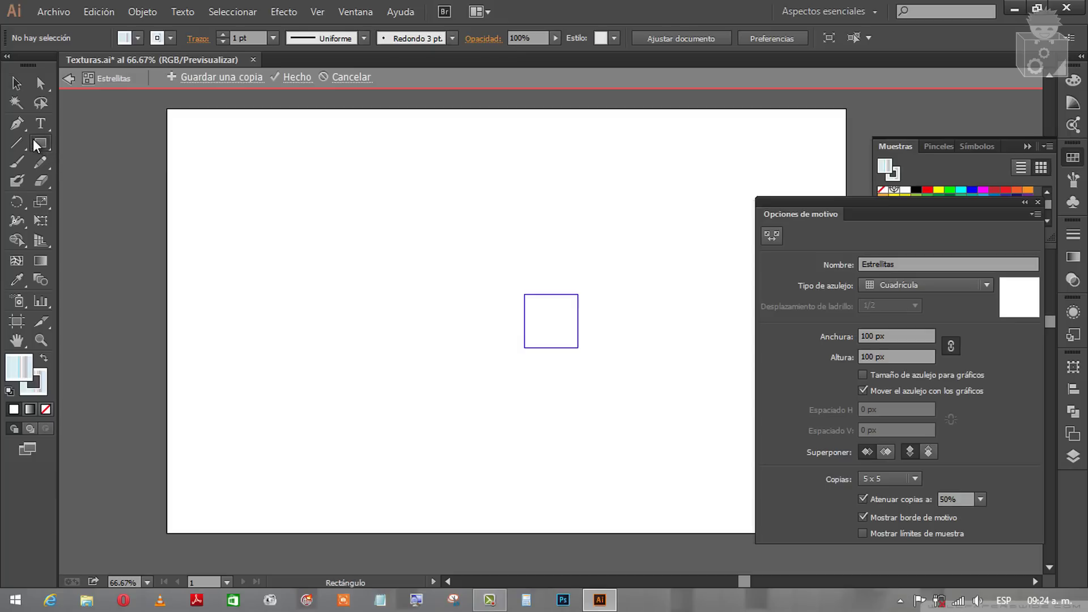
{"action": "left_click_drag", "start_coordinate": [36, 141], "coordinate": [99, 219]}
{"action": "scroll", "coordinate": [564, 328], "scroll_direction": "up", "scroll_amount": 3}
{"action": "scroll", "coordinate": [564, 328], "scroll_direction": "up", "scroll_amount": 4}
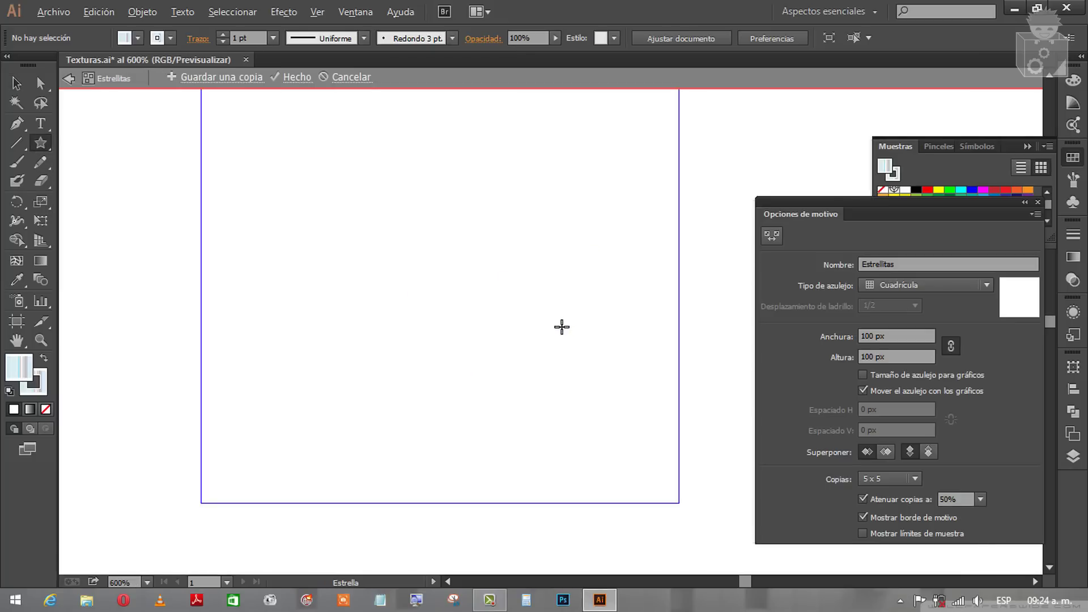
{"action": "scroll", "coordinate": [565, 327], "scroll_direction": "down", "scroll_amount": 2}
{"action": "left_click_drag", "start_coordinate": [389, 214], "coordinate": [417, 244]}
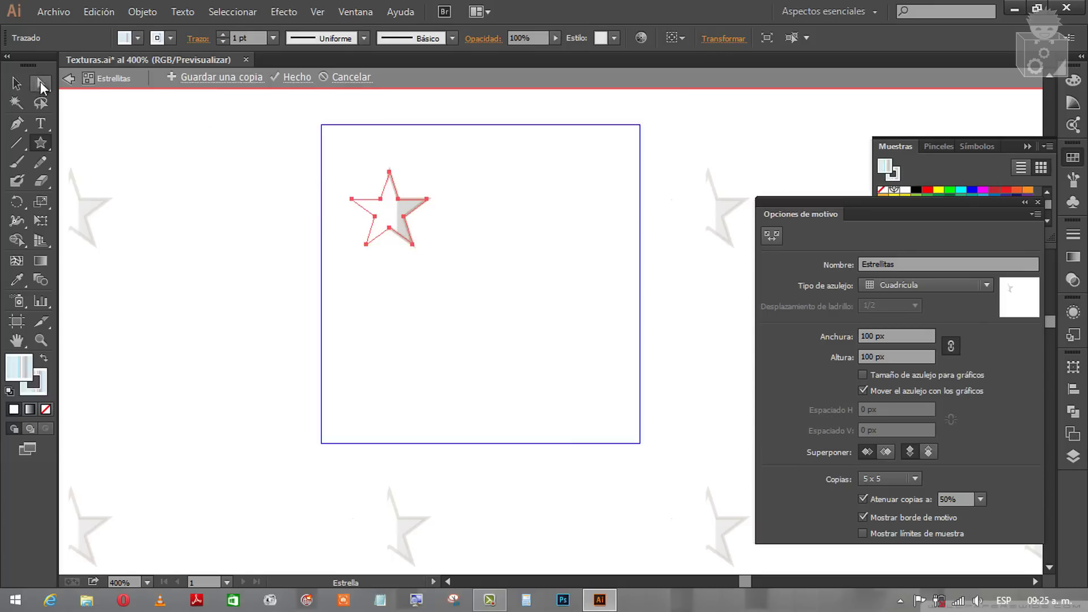
{"action": "left_click", "coordinate": [17, 83]}
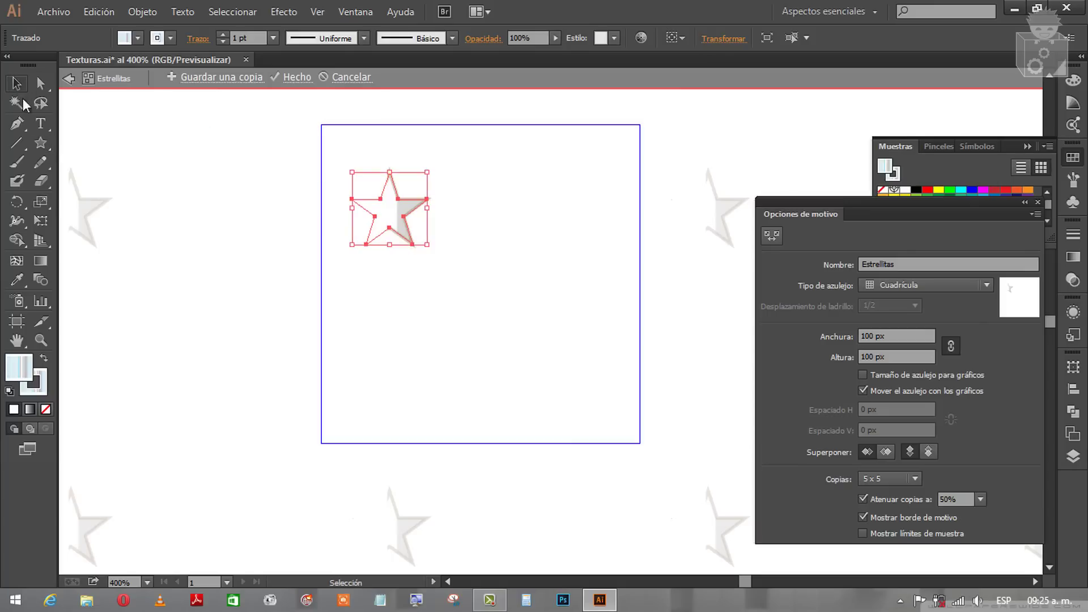
Give the star a near-white fill and clear its outline colour
{"action": "double_click", "coordinate": [22, 368]}
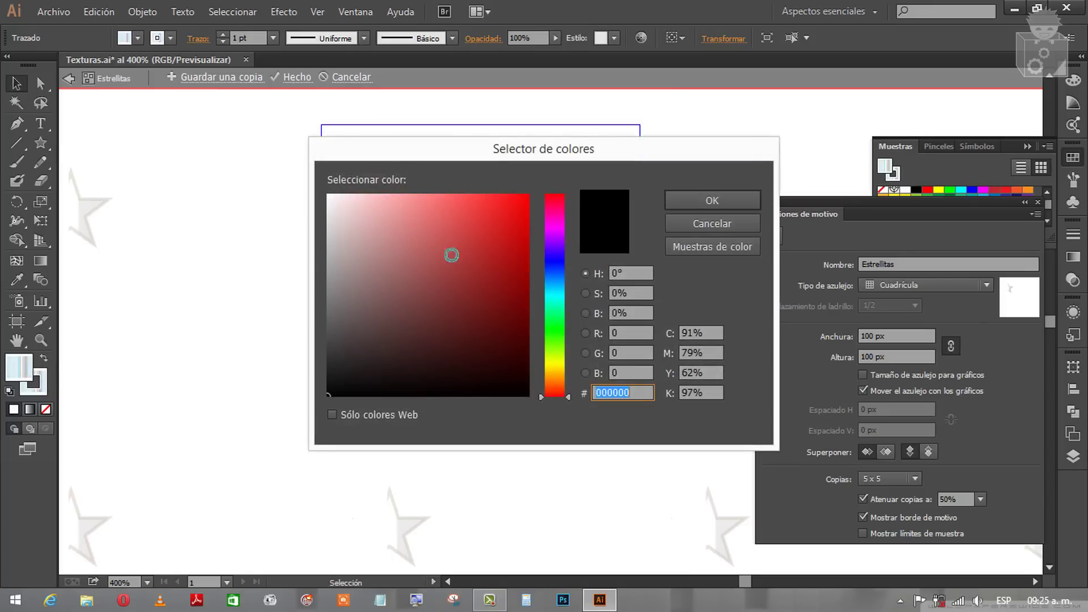
{"action": "left_click", "coordinate": [332, 199]}
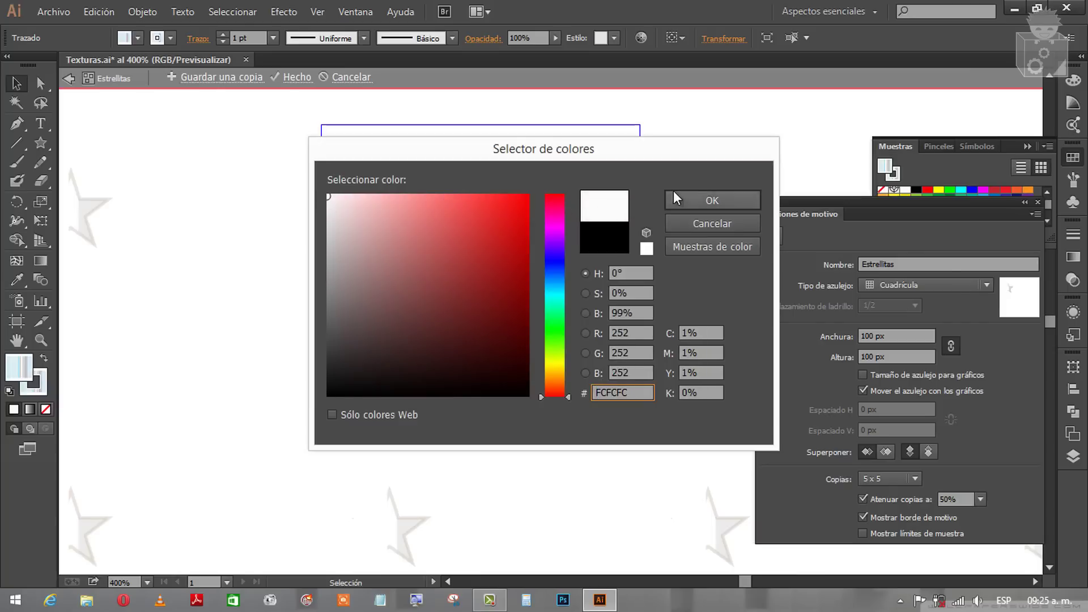
{"action": "left_click", "coordinate": [675, 197]}
{"action": "left_click", "coordinate": [483, 277]}
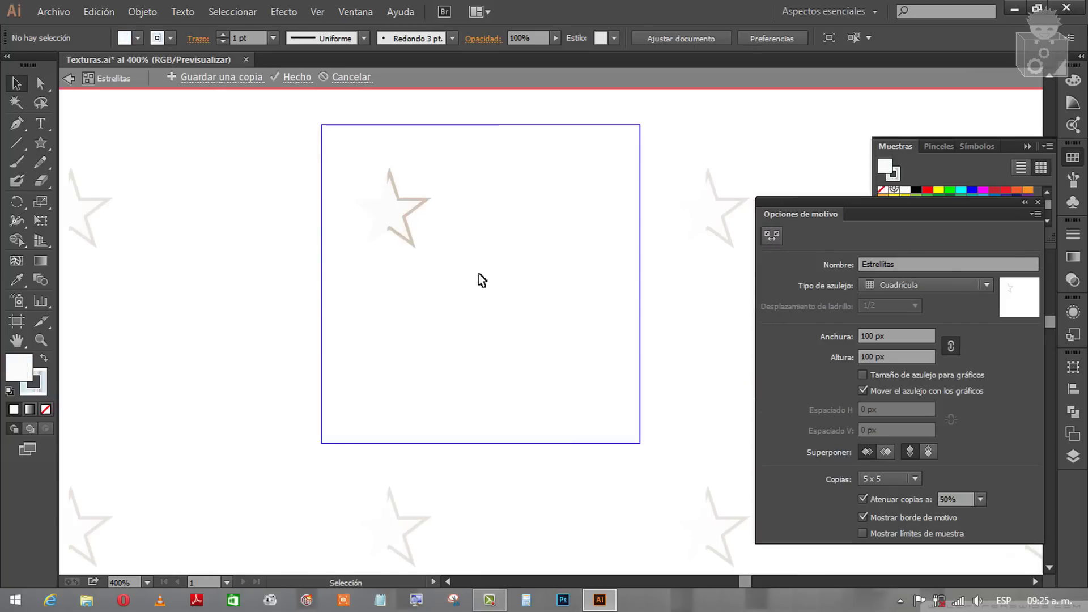
{"action": "left_click", "coordinate": [416, 241]}
{"action": "left_click", "coordinate": [39, 388]}
{"action": "left_click", "coordinate": [45, 409]}
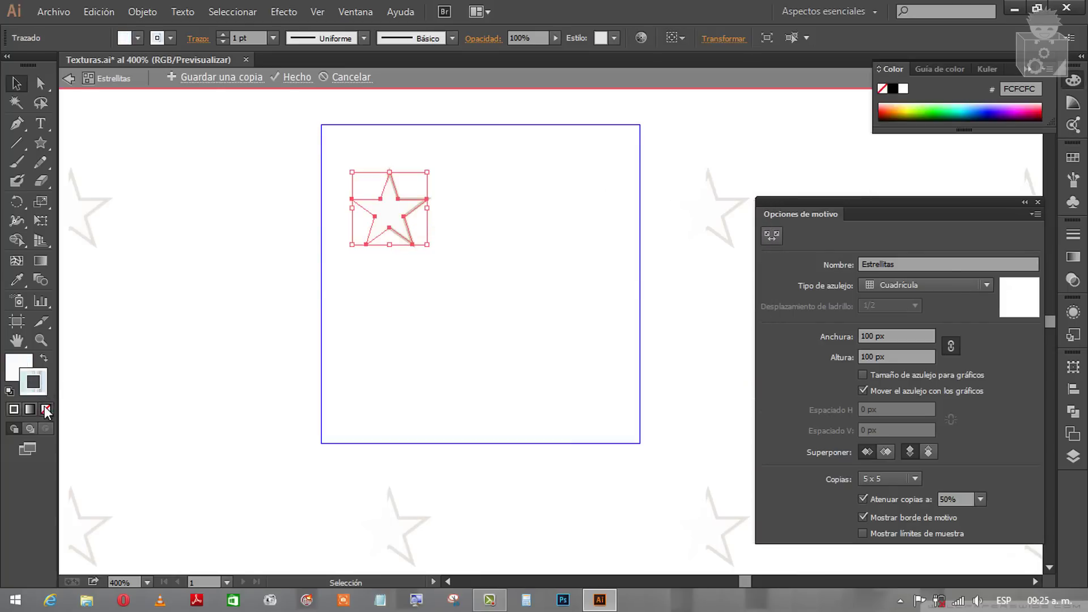
{"action": "left_click", "coordinate": [228, 391]}
{"action": "left_click", "coordinate": [382, 230]}
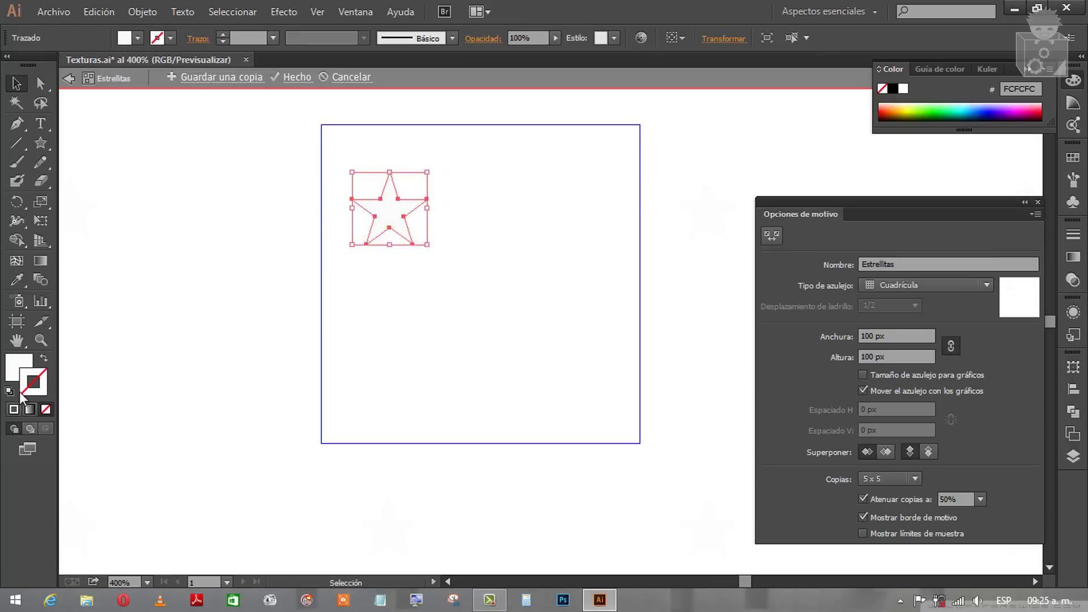
Outline the star in purple 8503E2 and enlarge it within the tile
{"action": "double_click", "coordinate": [29, 380]}
{"action": "left_click", "coordinate": [549, 247]}
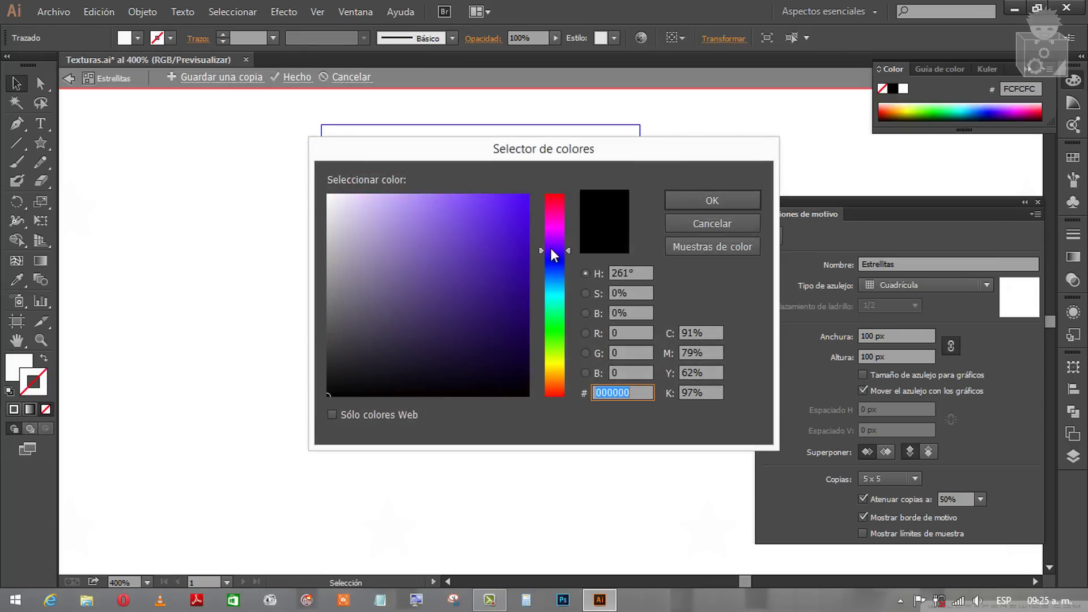
{"action": "left_click", "coordinate": [550, 241]}
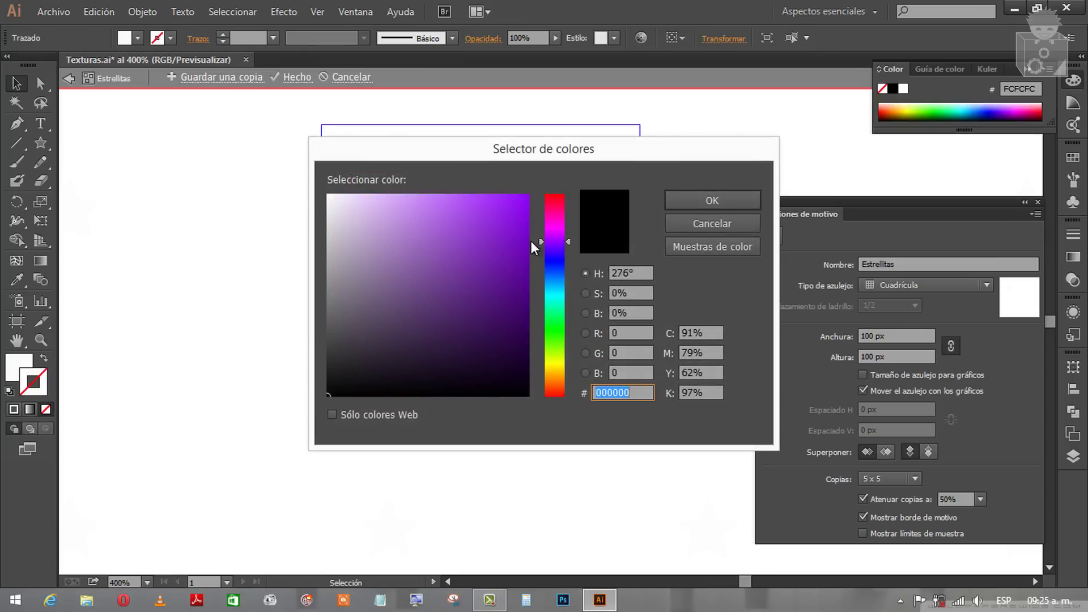
{"action": "left_click", "coordinate": [523, 241]}
{"action": "left_click_drag", "start_coordinate": [524, 241], "coordinate": [526, 217]}
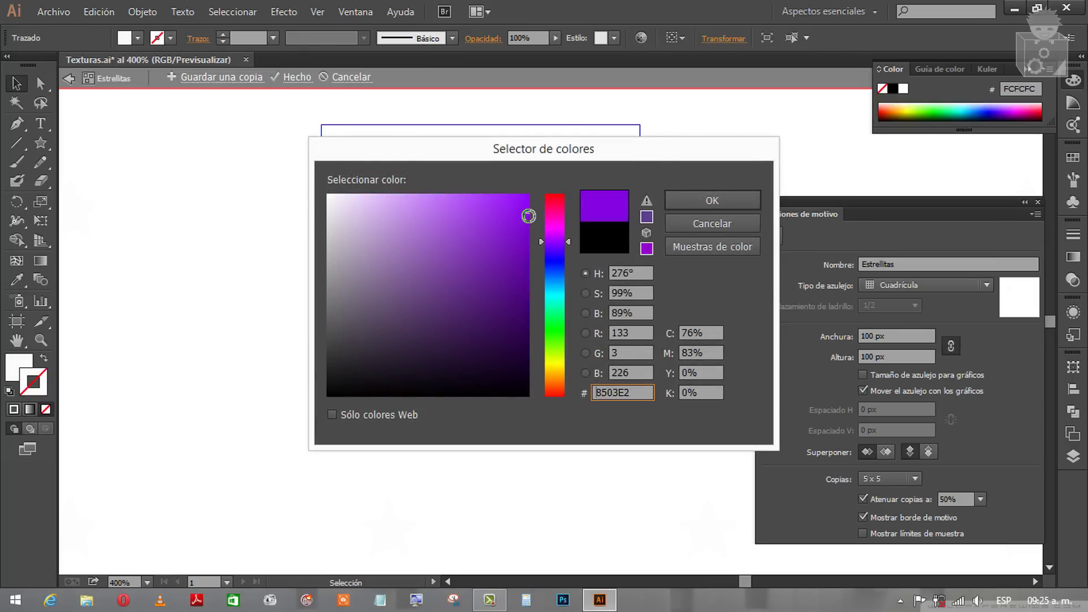
{"action": "left_click", "coordinate": [671, 205]}
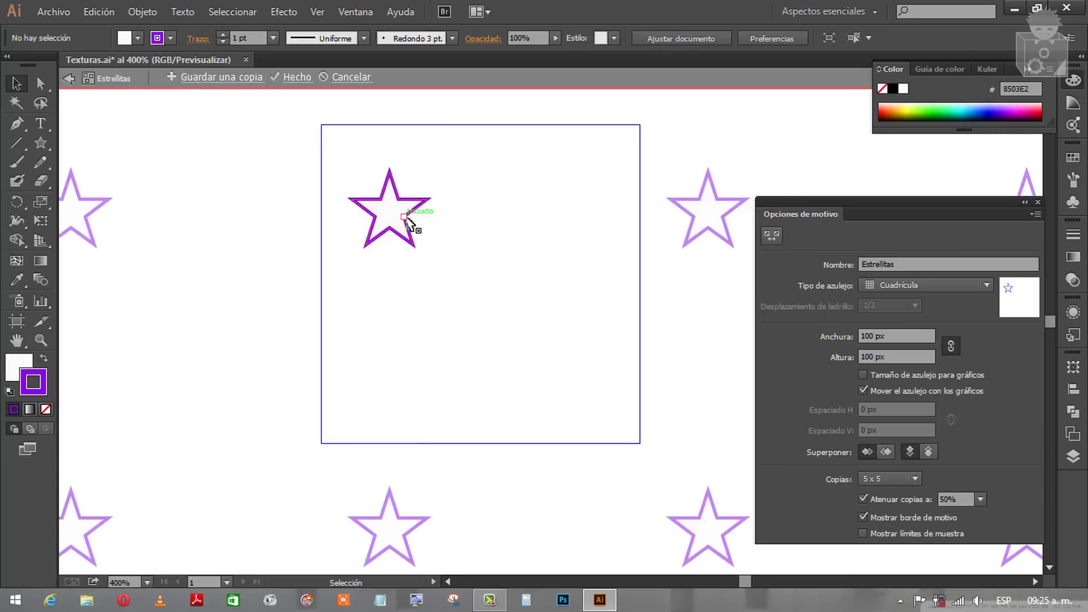
{"action": "mouse_move", "coordinate": [401, 209]}
{"action": "left_mouse_down"}
{"action": "mouse_move", "coordinate": [397, 189]}
{"action": "mouse_move", "coordinate": [441, 231]}
{"action": "left_mouse_up"}
{"action": "left_click", "coordinate": [452, 260]}
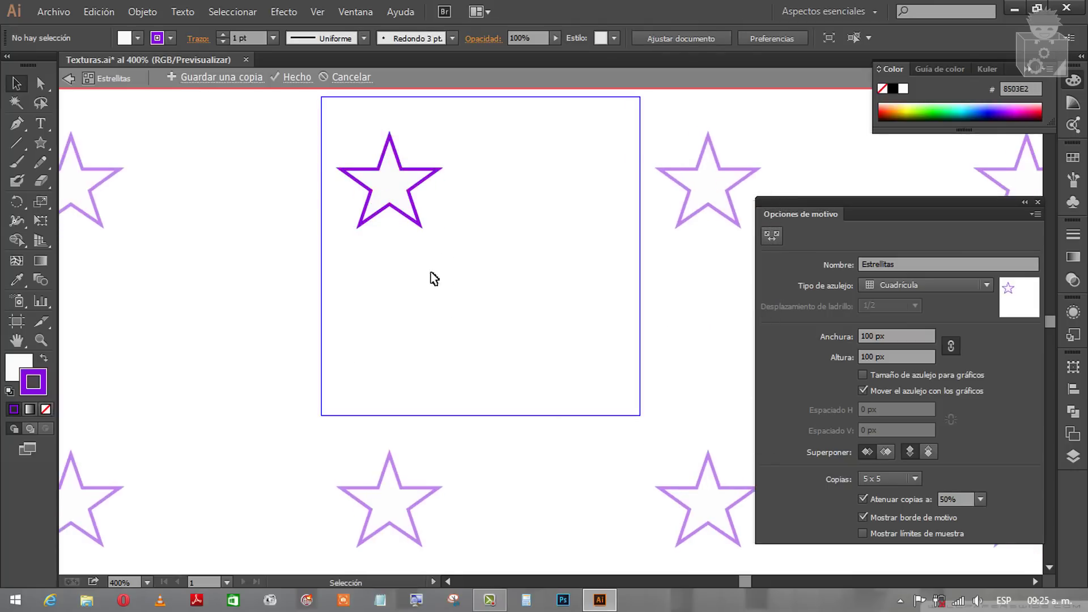
{"action": "left_click", "coordinate": [411, 216]}
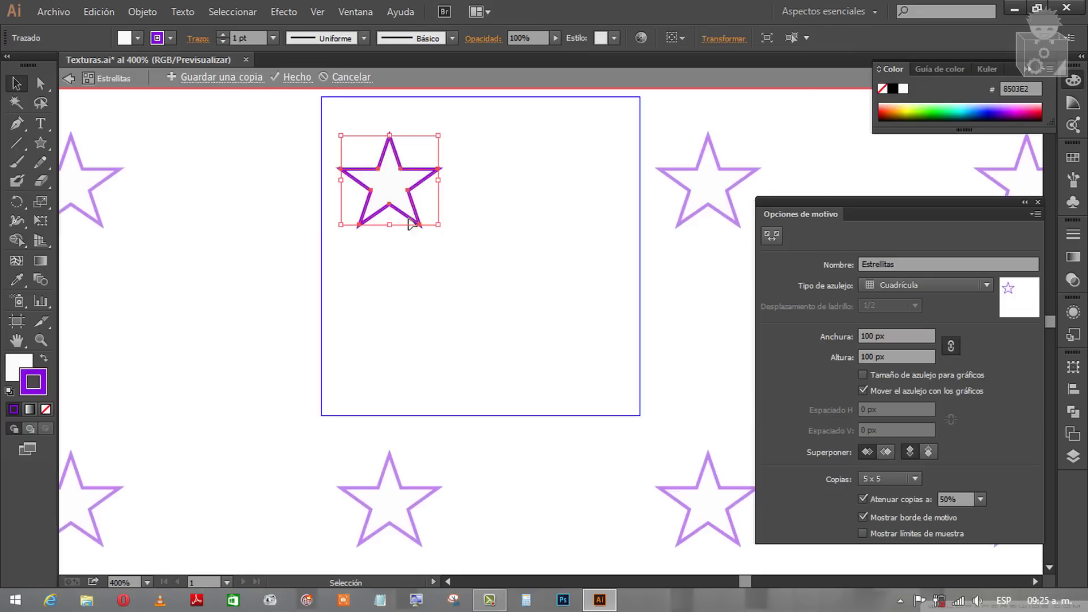
Duplicate the star and place the copy near the bottom of the tile
{"action": "scroll", "coordinate": [412, 222], "scroll_direction": "up", "scroll_amount": 1}
{"action": "mouse_move", "coordinate": [407, 230]}
{"action": "left_mouse_down"}
{"action": "mouse_move", "coordinate": [402, 246]}
{"action": "mouse_move", "coordinate": [392, 232]}
{"action": "left_mouse_up"}
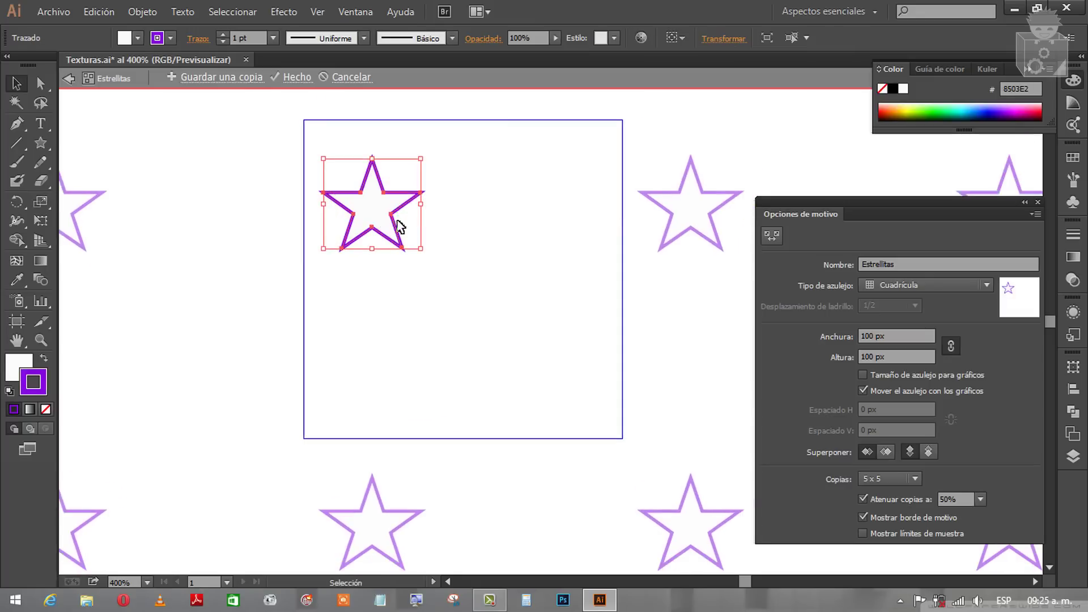
{"action": "left_click_drag", "start_coordinate": [400, 226], "coordinate": [578, 344], "text": "alt"}
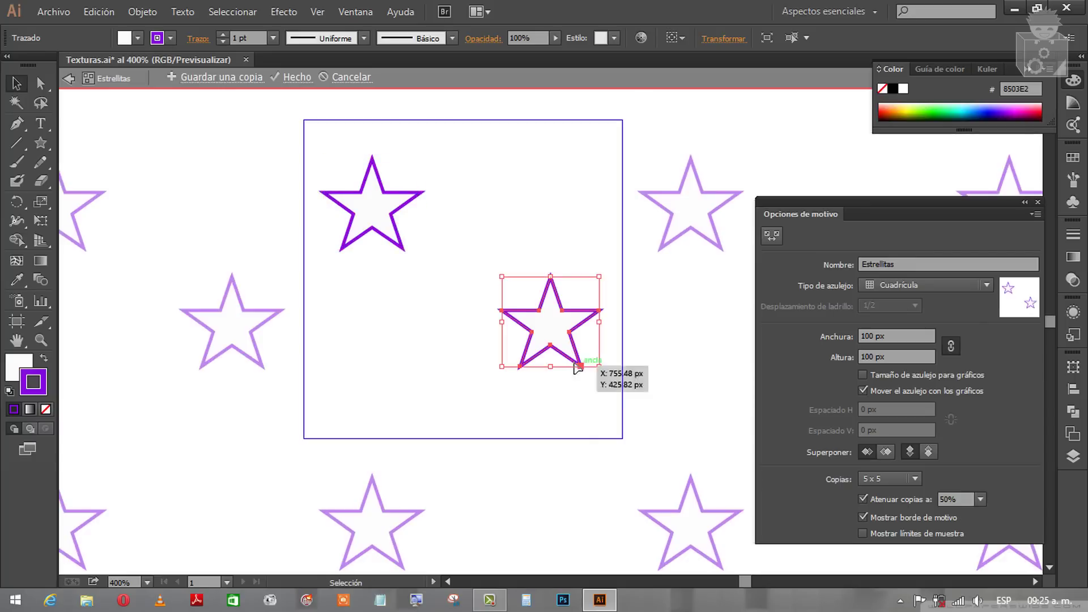
{"action": "left_click_drag", "start_coordinate": [574, 363], "coordinate": [535, 422]}
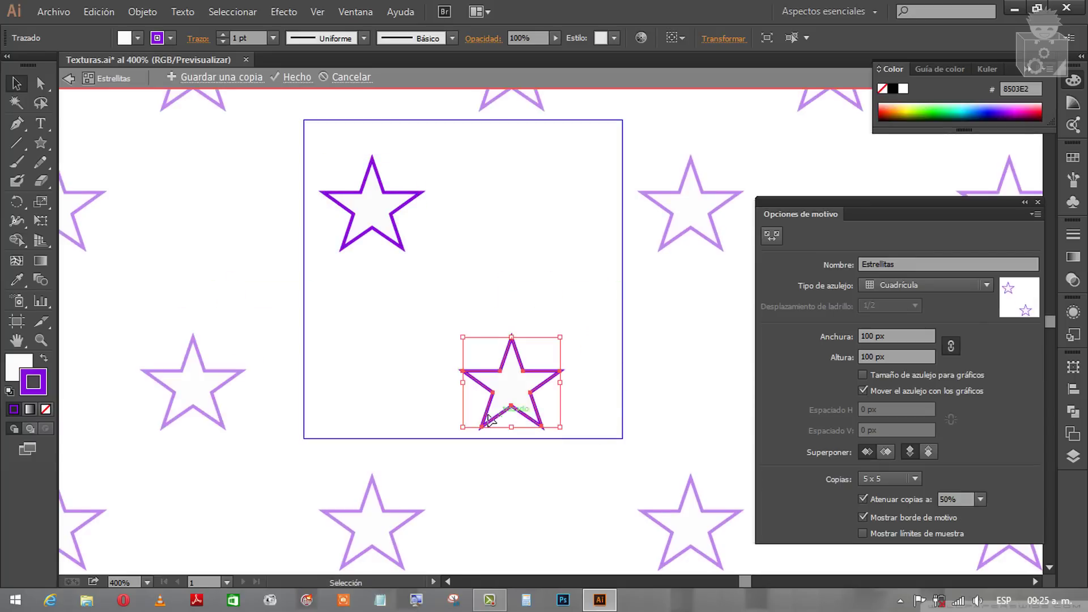
{"action": "mouse_move", "coordinate": [370, 220]}
{"action": "left_mouse_down"}
{"action": "mouse_move", "coordinate": [367, 199]}
{"action": "mouse_move", "coordinate": [379, 223]}
{"action": "left_mouse_up"}
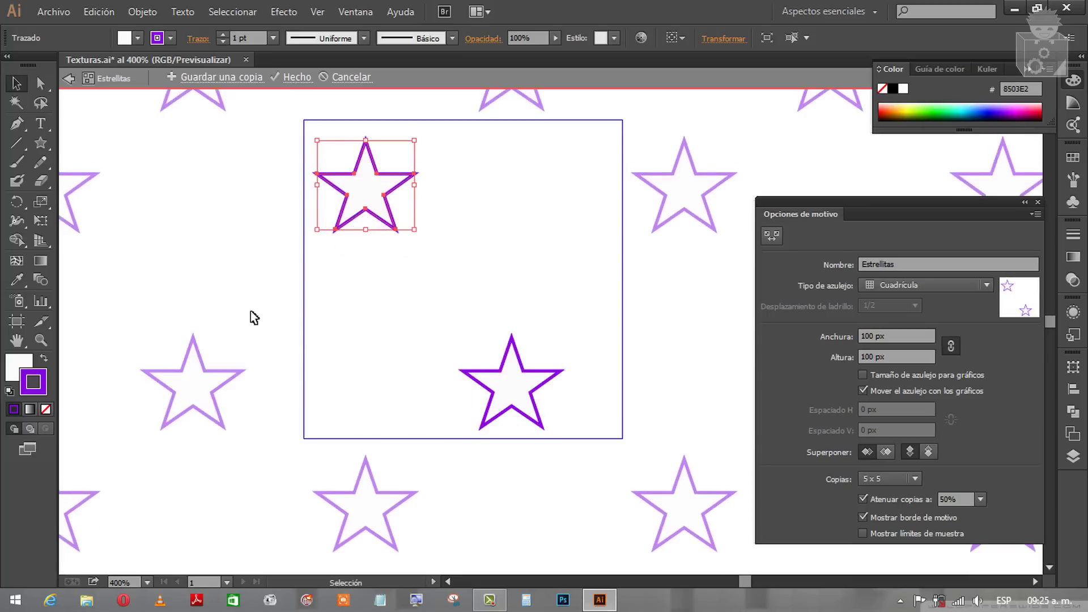
Change the lower star's outline colour to red
{"action": "left_click", "coordinate": [493, 389]}
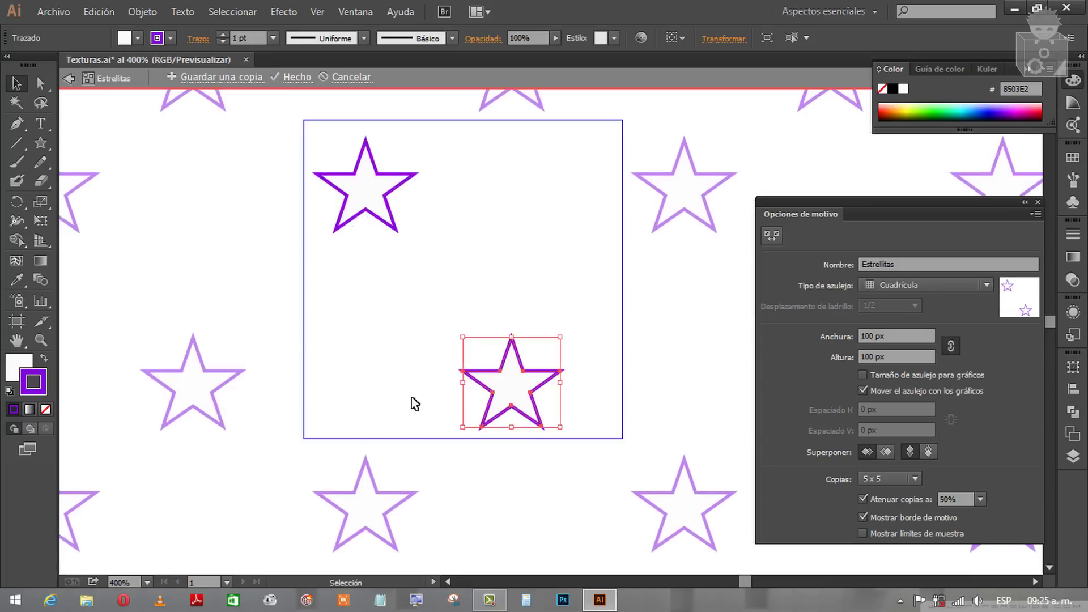
{"action": "double_click", "coordinate": [38, 385]}
{"action": "left_click", "coordinate": [554, 387]}
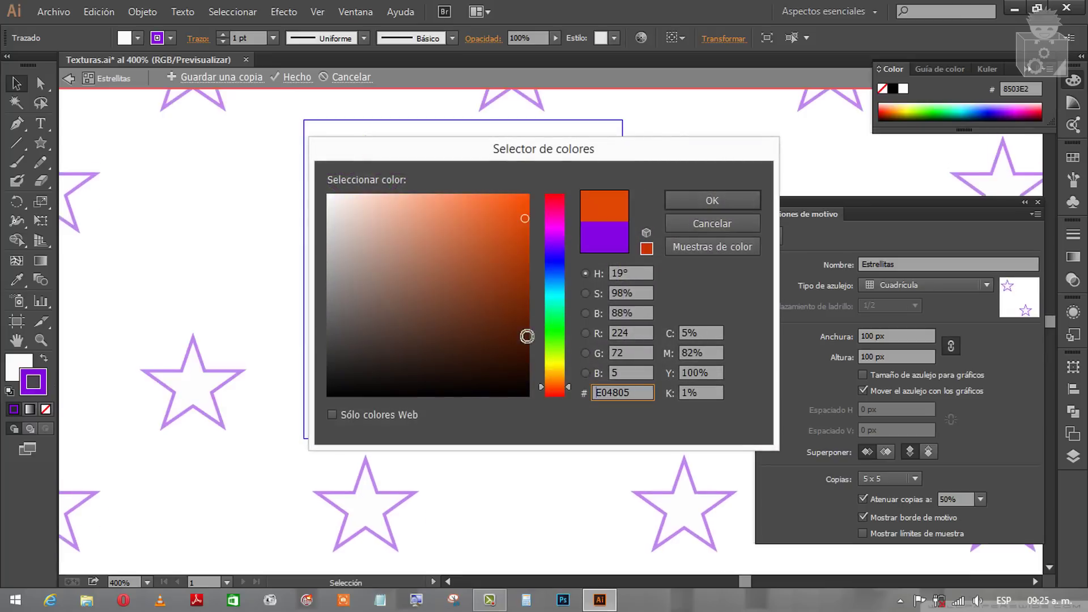
{"action": "left_click", "coordinate": [558, 391]}
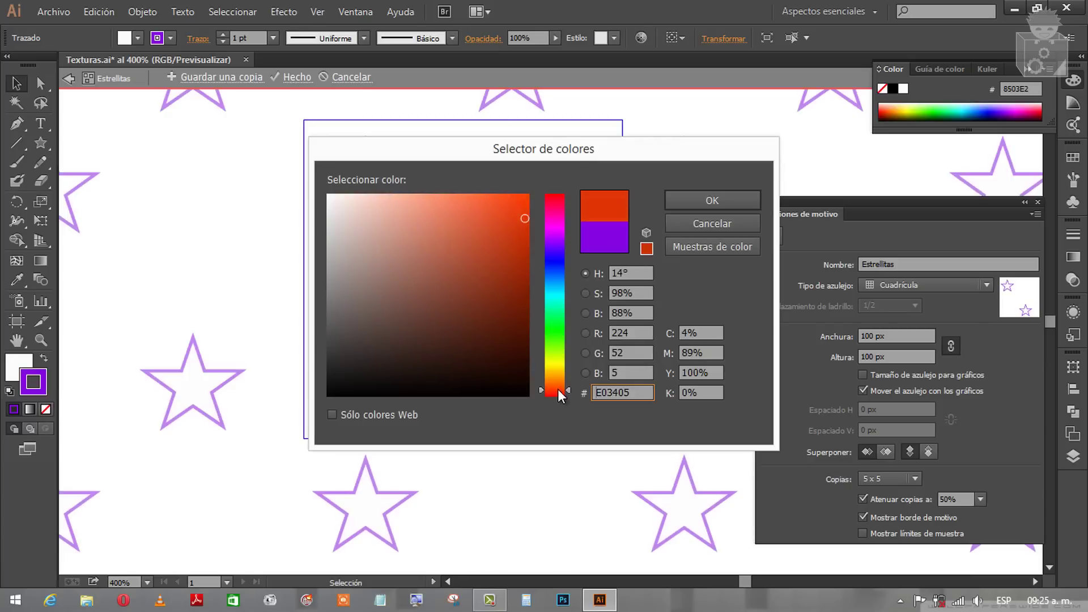
{"action": "left_click", "coordinate": [672, 195]}
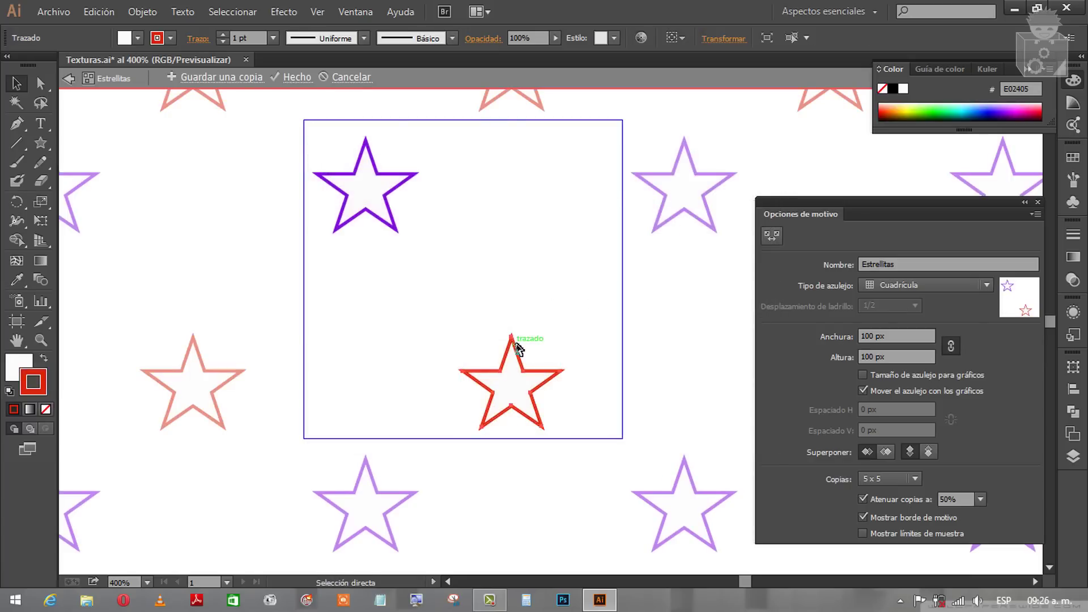
Paste a smaller copy of the red star higher in the tile with a magenta outline
{"action": "key", "text": "ctrl+v"}
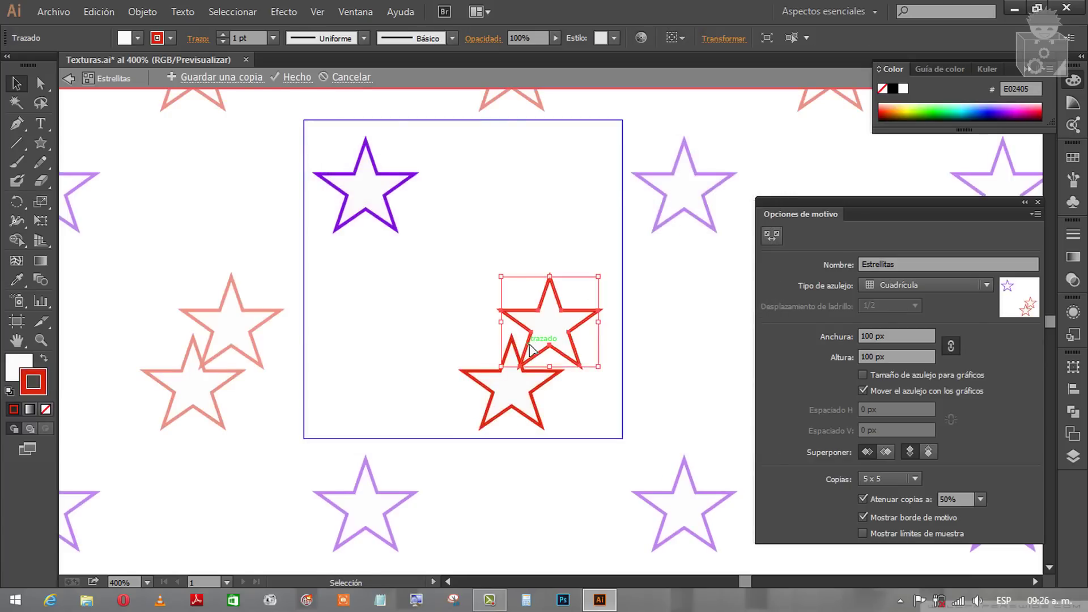
{"action": "left_click_drag", "start_coordinate": [519, 347], "coordinate": [504, 259]}
{"action": "left_click_drag", "start_coordinate": [583, 190], "coordinate": [544, 213]}
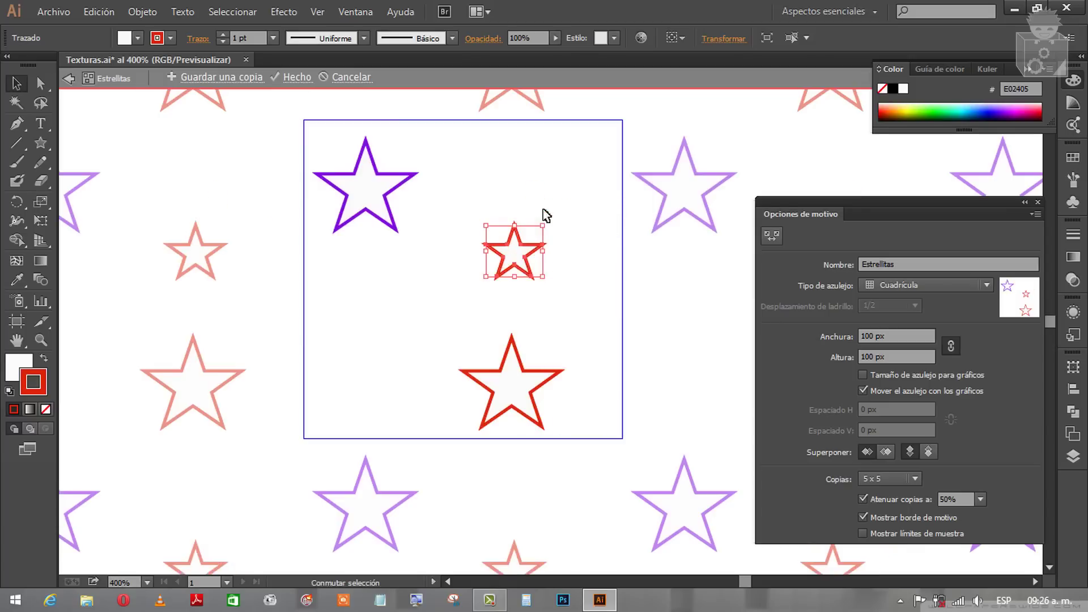
{"action": "double_click", "coordinate": [43, 384]}
{"action": "mouse_move", "coordinate": [555, 260]}
{"action": "left_mouse_down"}
{"action": "mouse_move", "coordinate": [556, 229]}
{"action": "mouse_move", "coordinate": [523, 210]}
{"action": "left_mouse_up"}
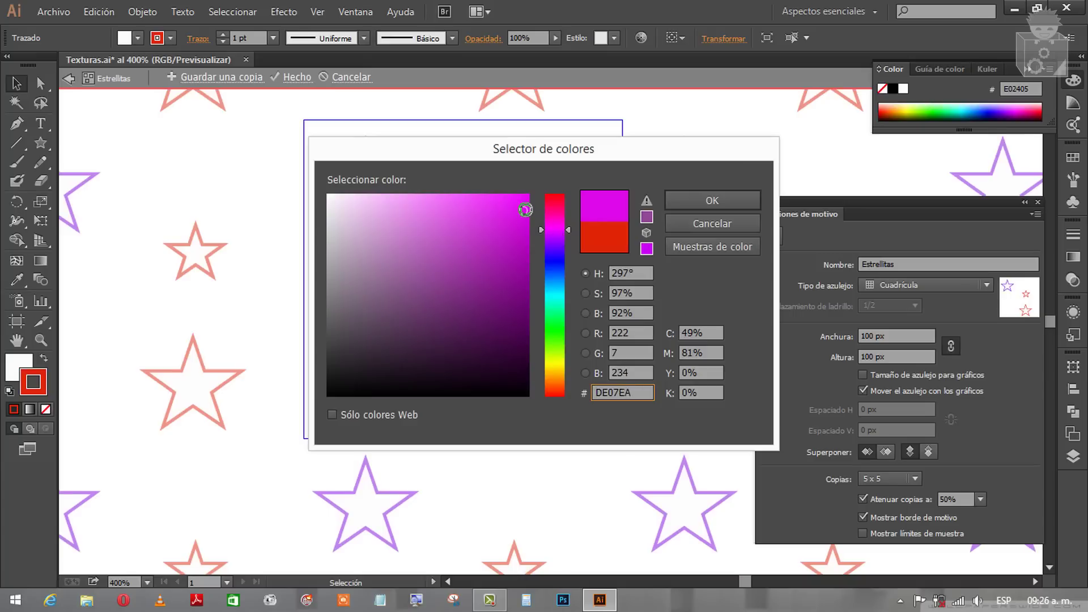
{"action": "left_click", "coordinate": [698, 201]}
Rearrange the magenta, red and purple stars, shrinking the red star slightly
{"action": "left_click", "coordinate": [675, 291]}
{"action": "left_click_drag", "start_coordinate": [534, 270], "coordinate": [544, 256]}
{"action": "left_click", "coordinate": [532, 368]}
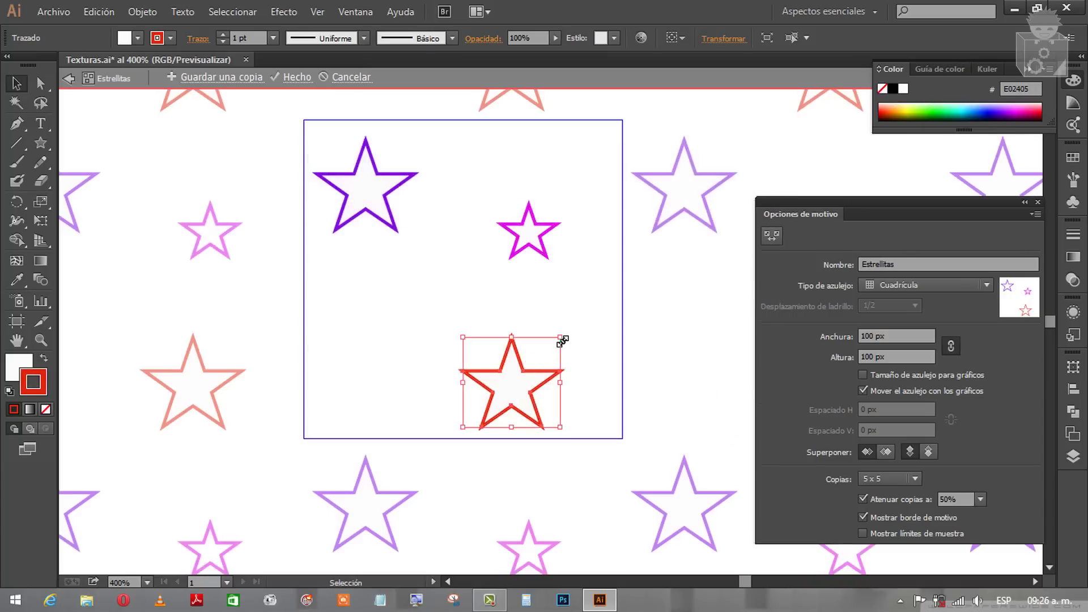
{"action": "mouse_move", "coordinate": [562, 339]}
{"action": "left_mouse_down"}
{"action": "mouse_move", "coordinate": [544, 354]}
{"action": "mouse_move", "coordinate": [494, 358]}
{"action": "left_mouse_up"}
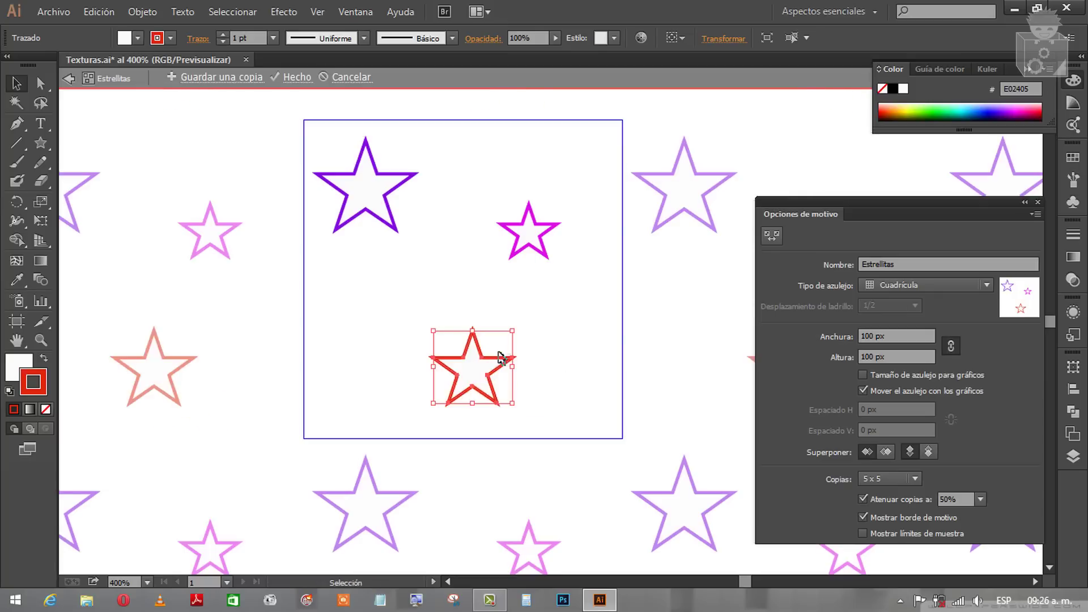
{"action": "left_click", "coordinate": [587, 336]}
{"action": "left_click_drag", "start_coordinate": [396, 209], "coordinate": [402, 210]}
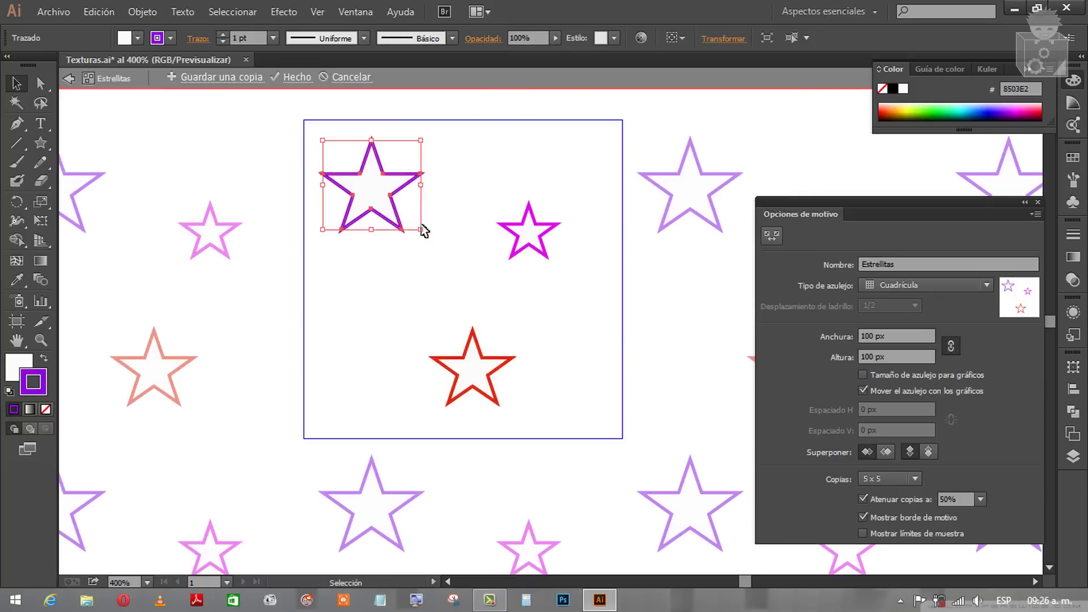
{"action": "left_click_drag", "start_coordinate": [527, 236], "coordinate": [520, 236]}
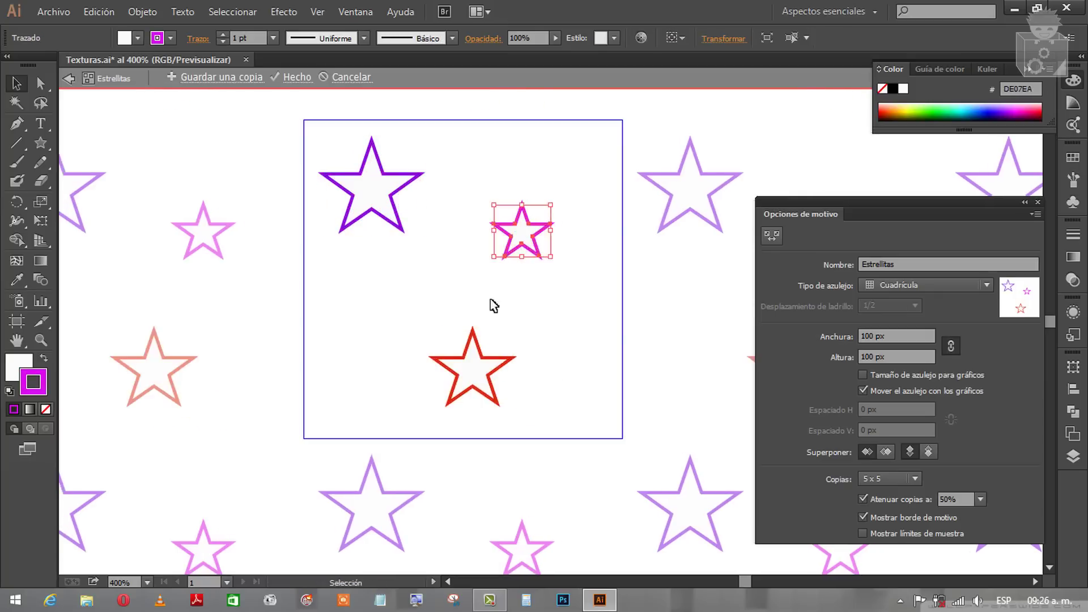
{"action": "left_click_drag", "start_coordinate": [480, 347], "coordinate": [463, 338]}
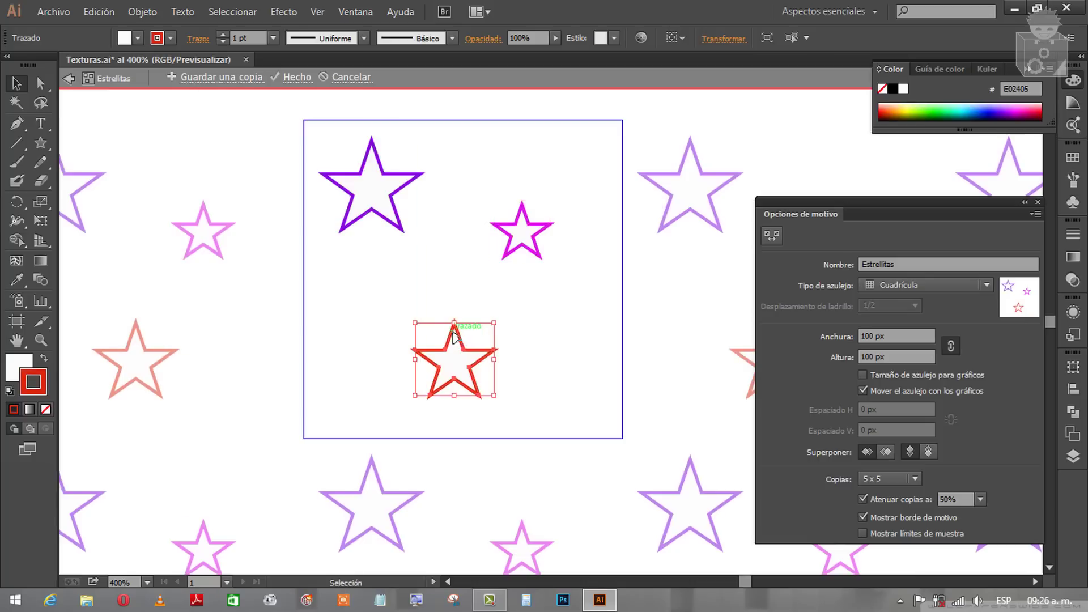
{"action": "left_click", "coordinate": [508, 341]}
Fine-tune the positions of the three stars and slightly enlarge the purple one
{"action": "scroll", "coordinate": [532, 352], "scroll_direction": "down", "scroll_amount": 3}
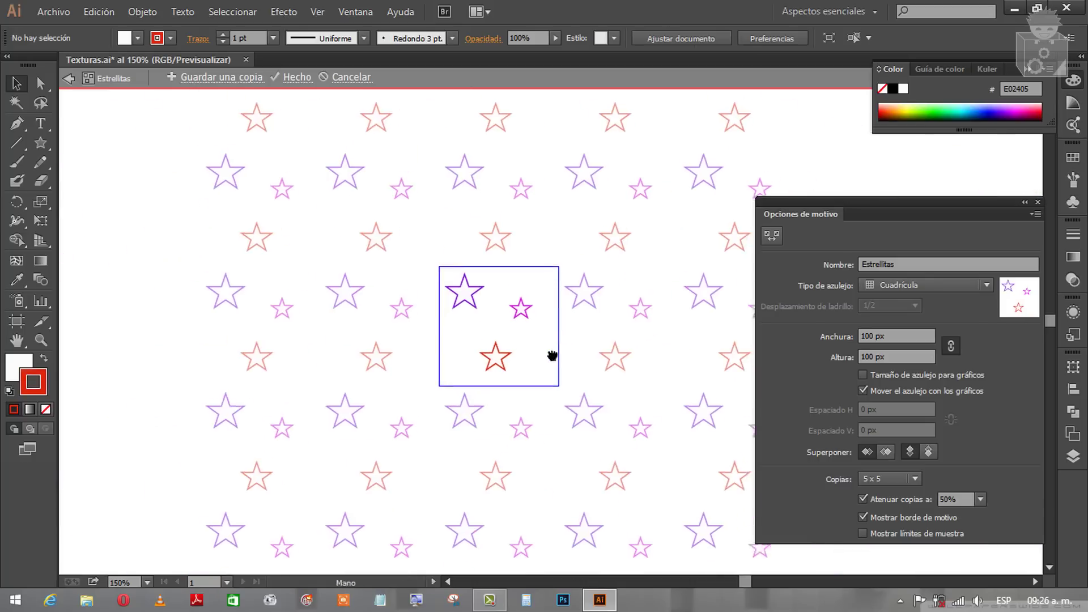
{"action": "scroll", "coordinate": [525, 379], "scroll_direction": "down", "scroll_amount": 1}
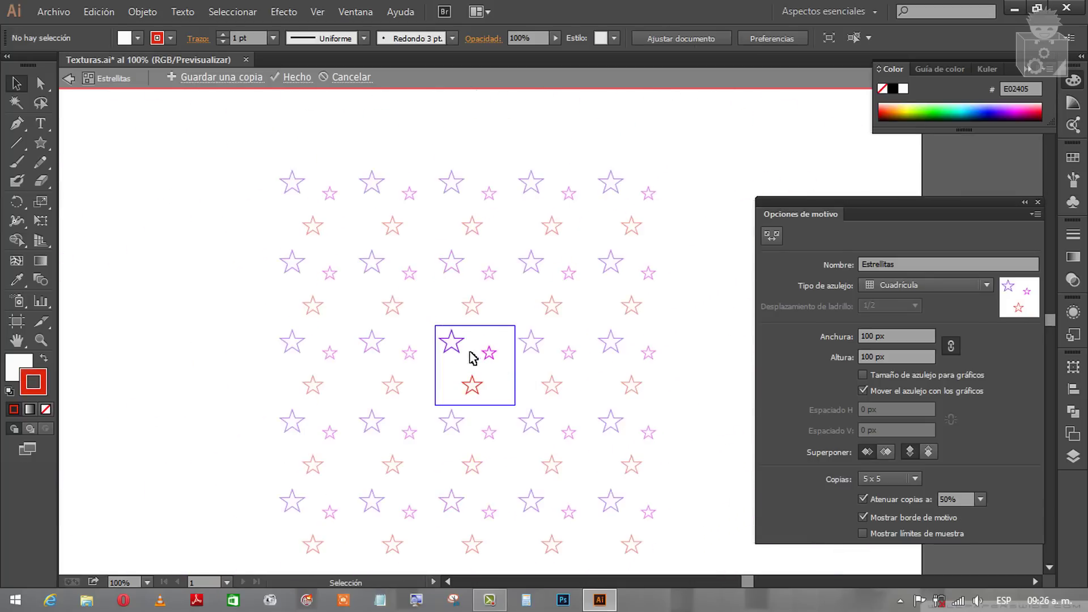
{"action": "left_click_drag", "start_coordinate": [460, 356], "coordinate": [468, 362]}
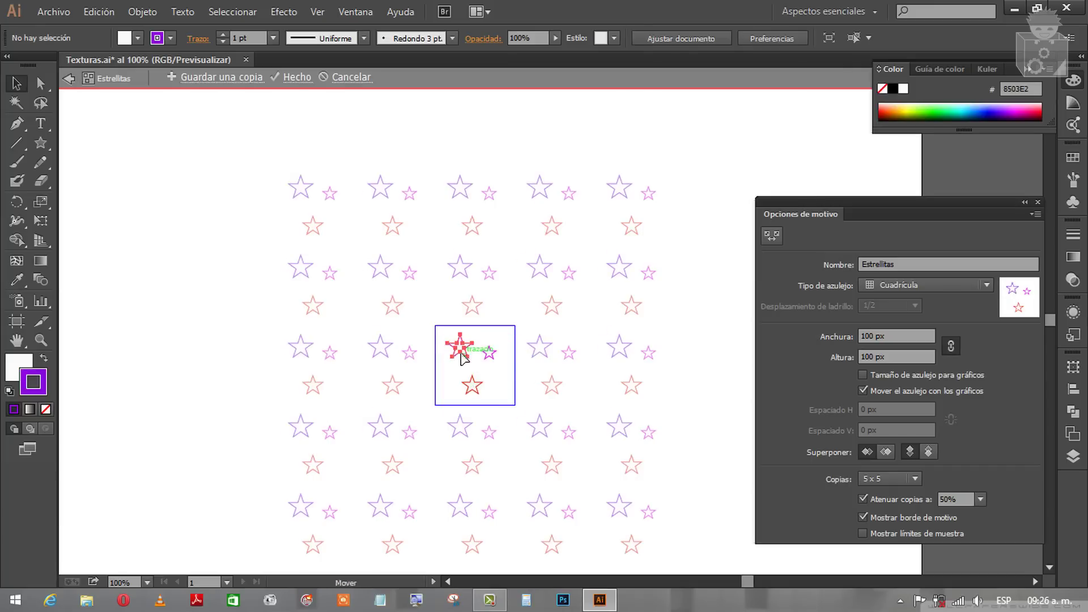
{"action": "left_click", "coordinate": [460, 347]}
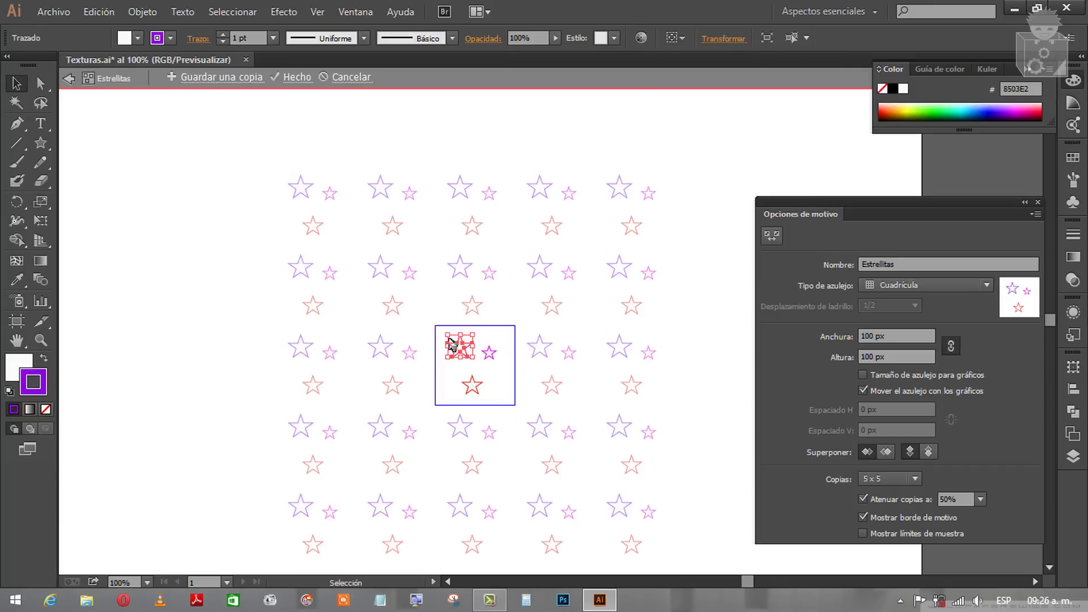
{"action": "left_click_drag", "start_coordinate": [447, 334], "coordinate": [443, 335]}
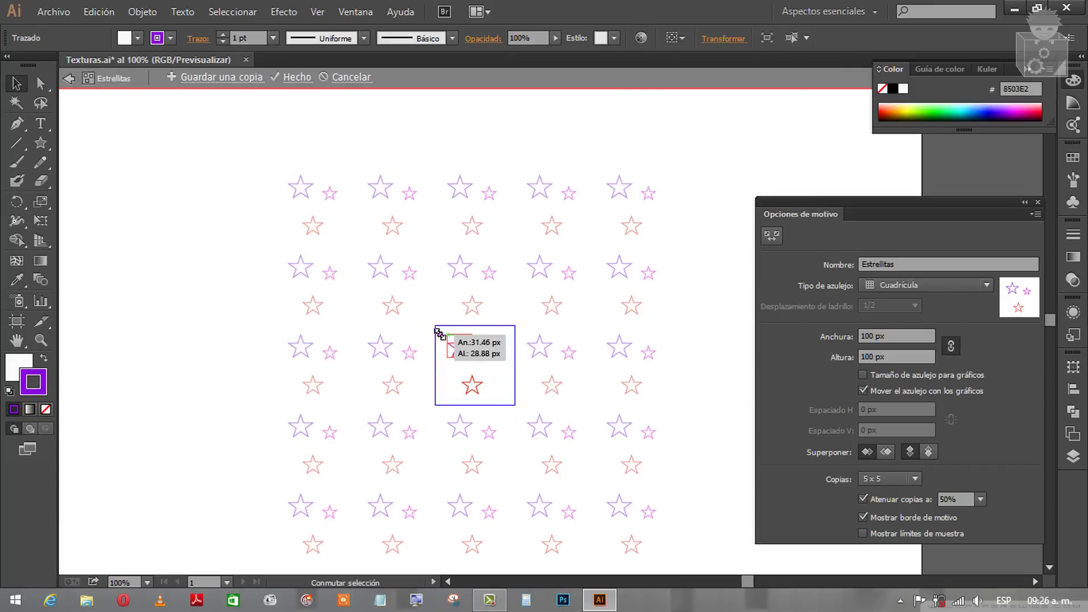
{"action": "left_click_drag", "start_coordinate": [442, 334], "coordinate": [437, 327]}
{"action": "left_click", "coordinate": [519, 339]}
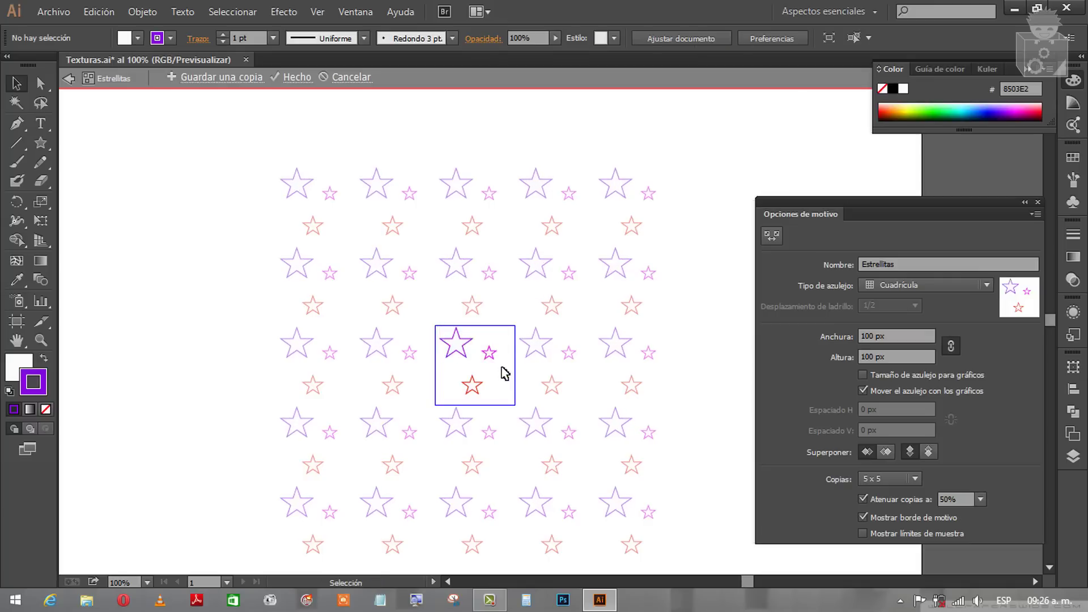
{"action": "left_click_drag", "start_coordinate": [491, 352], "coordinate": [499, 366]}
{"action": "left_click", "coordinate": [516, 396]}
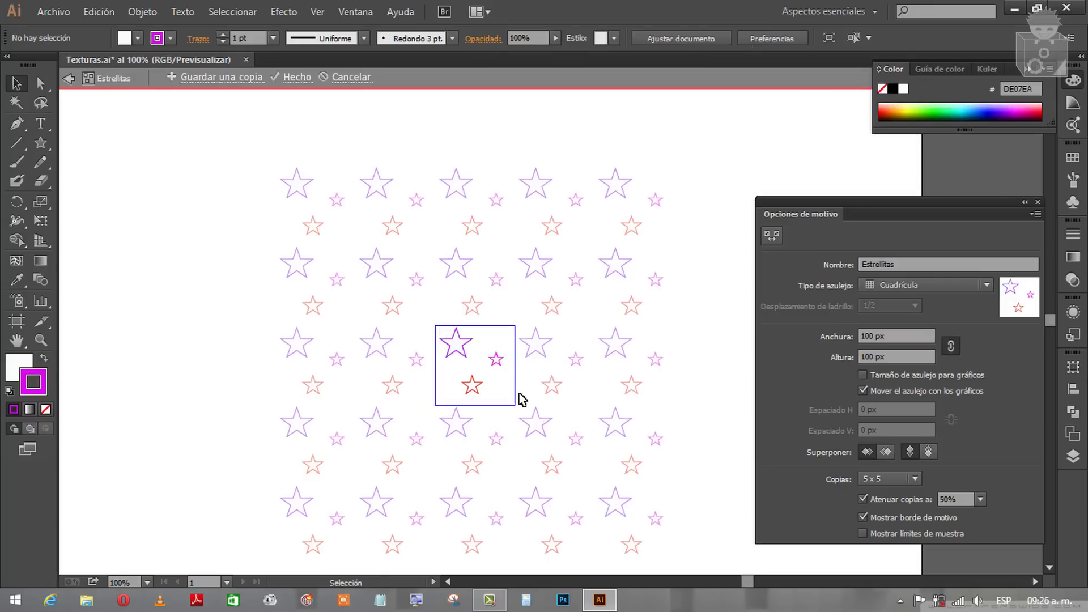
{"action": "left_click_drag", "start_coordinate": [482, 396], "coordinate": [484, 399]}
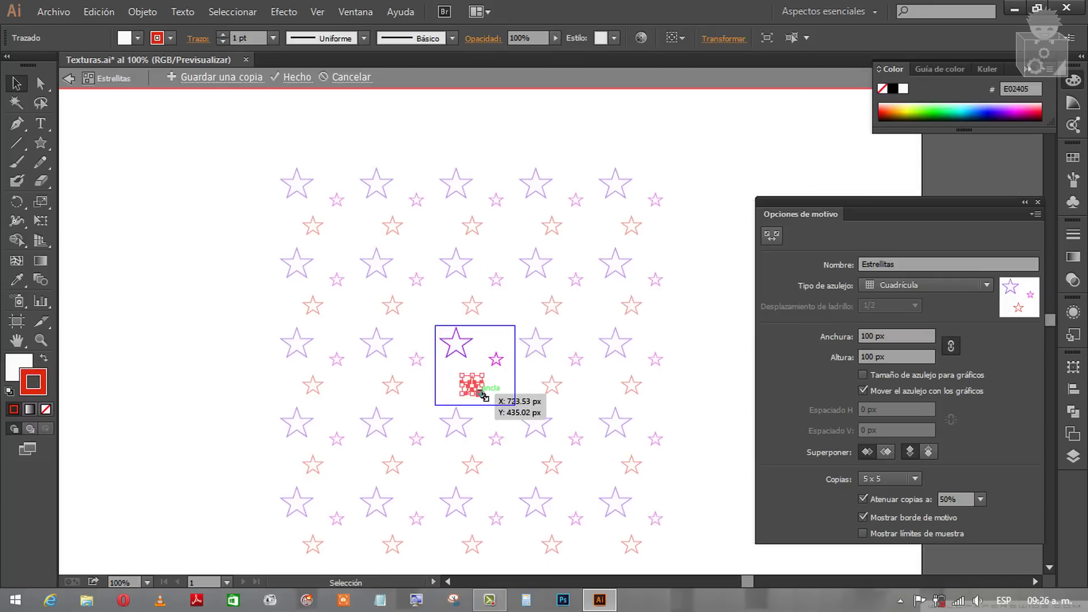
{"action": "left_click", "coordinate": [530, 422]}
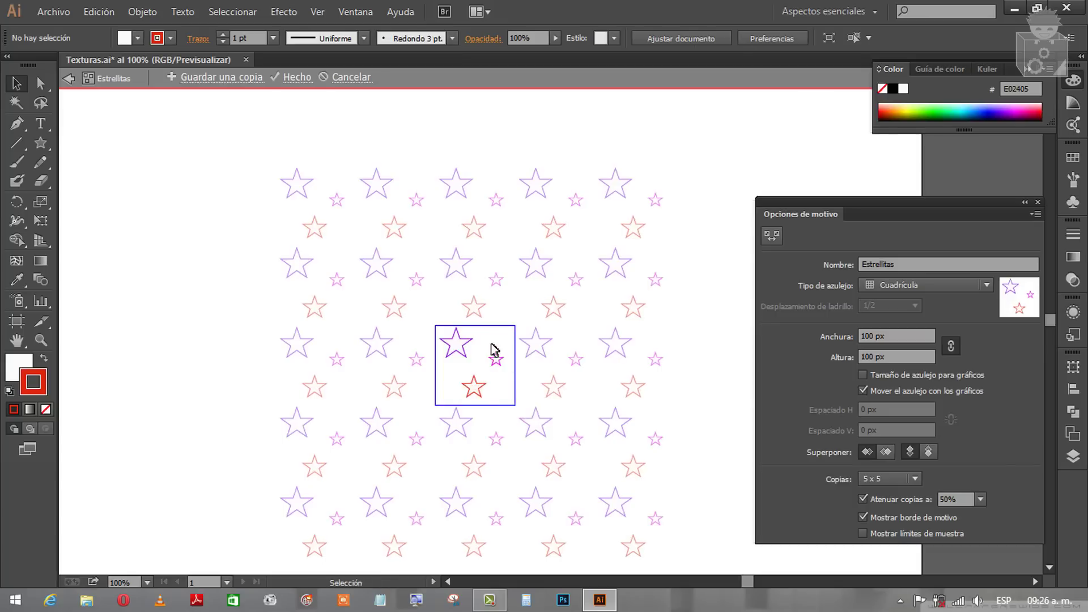
Move the large purple star down slightly and shrink it
{"action": "left_click_drag", "start_coordinate": [465, 359], "coordinate": [468, 369]}
{"action": "left_click", "coordinate": [372, 297]}
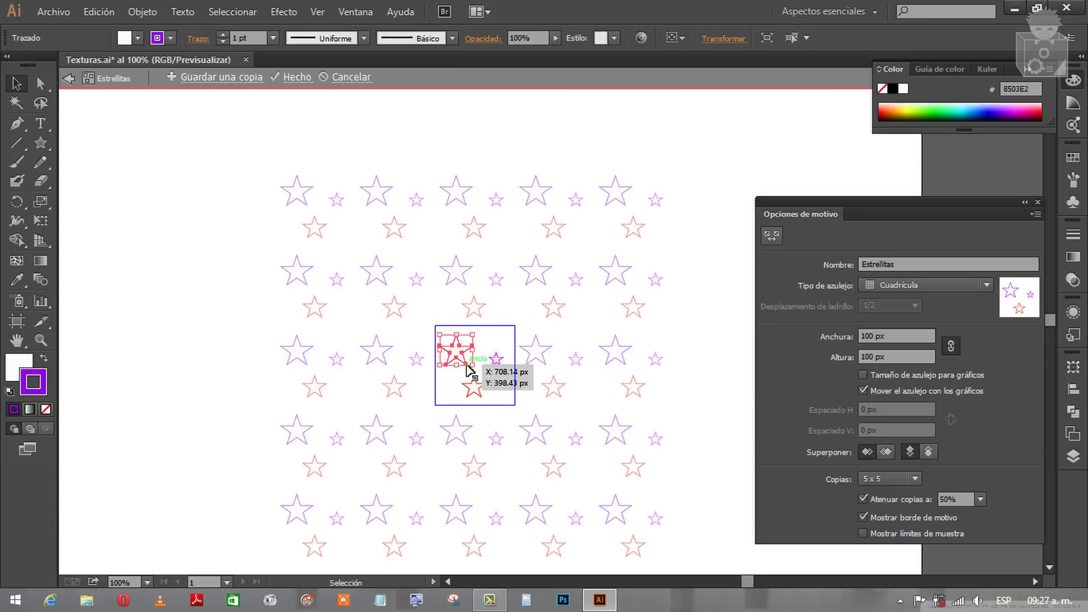
{"action": "scroll", "coordinate": [468, 369], "scroll_direction": "up", "scroll_amount": 4}
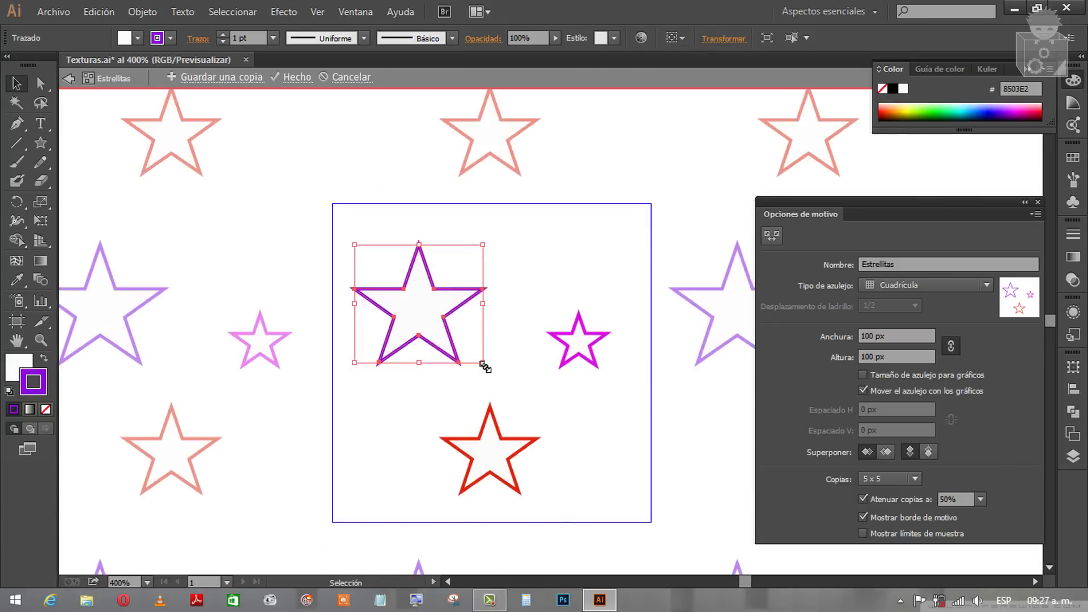
{"action": "left_click_drag", "start_coordinate": [483, 362], "coordinate": [448, 319]}
{"action": "left_click", "coordinate": [472, 347]}
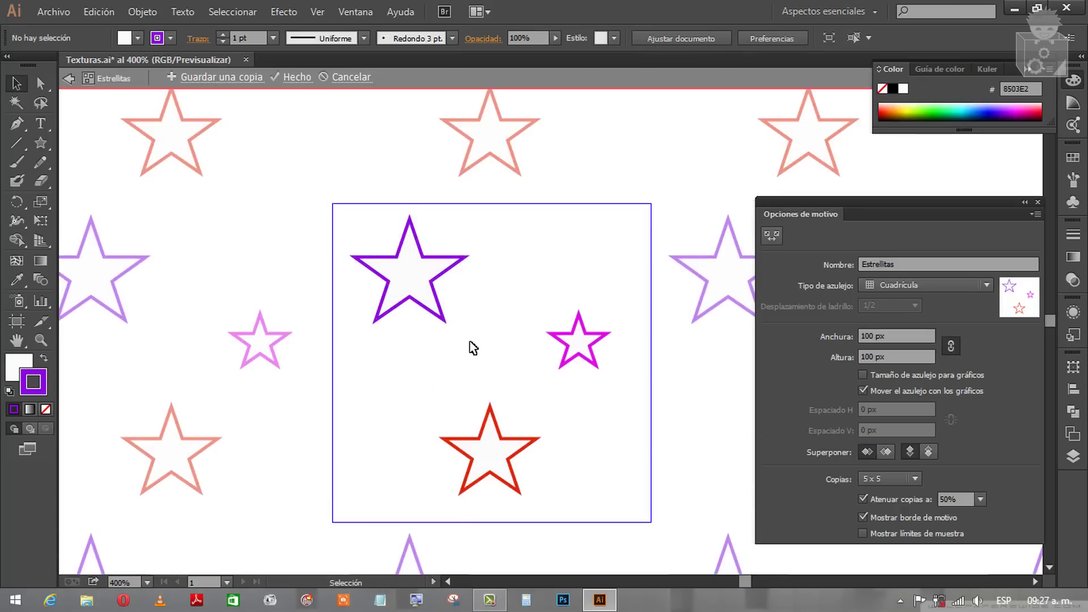
{"action": "scroll", "coordinate": [491, 412], "scroll_direction": "down", "scroll_amount": 4}
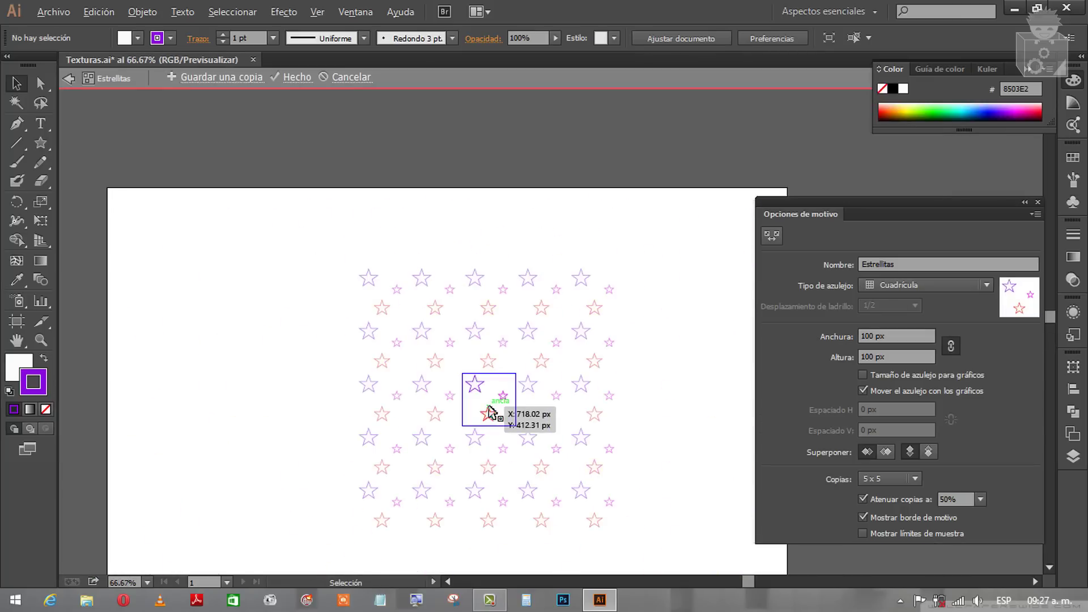
{"action": "scroll", "coordinate": [491, 412], "scroll_direction": "down", "scroll_amount": 1}
{"action": "scroll", "coordinate": [516, 424], "scroll_direction": "down", "scroll_amount": 1}
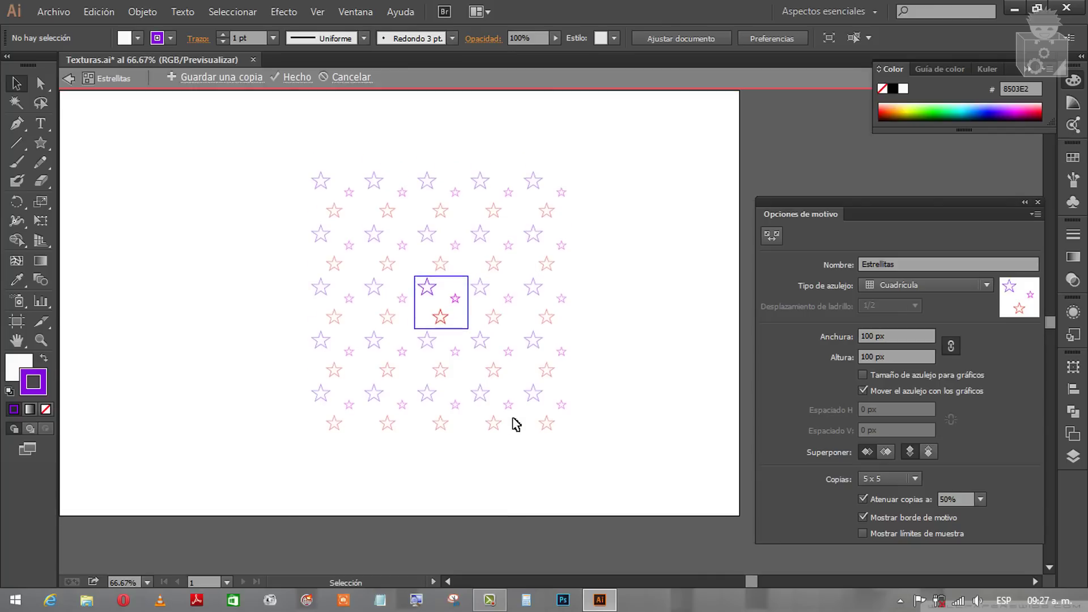
Move all the tile's stars together up and to the left
{"action": "left_click_drag", "start_coordinate": [342, 254], "coordinate": [522, 462]}
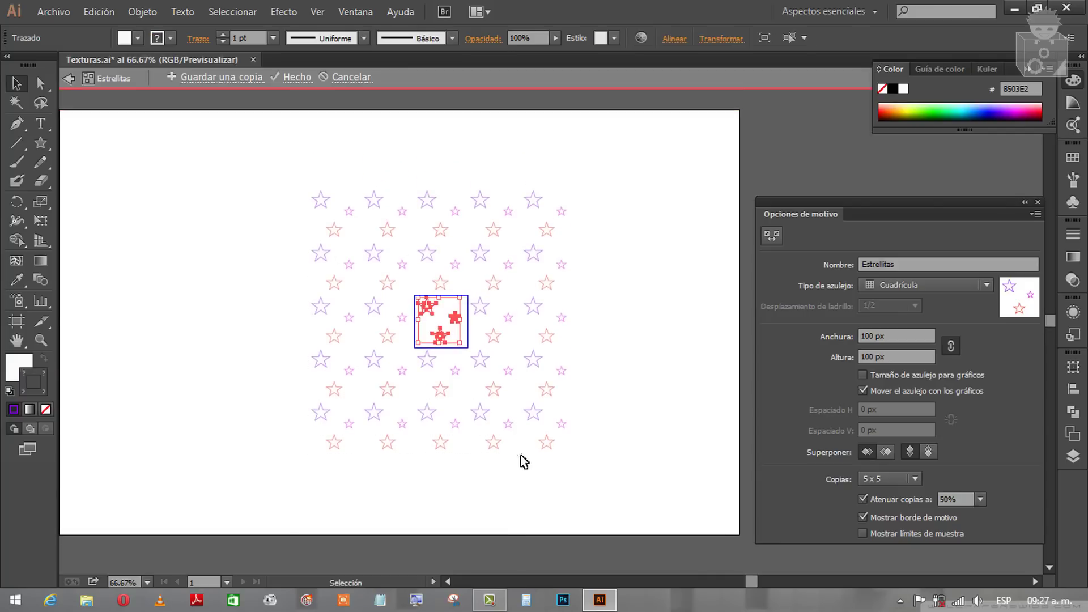
{"action": "left_click_drag", "start_coordinate": [426, 332], "coordinate": [391, 313]}
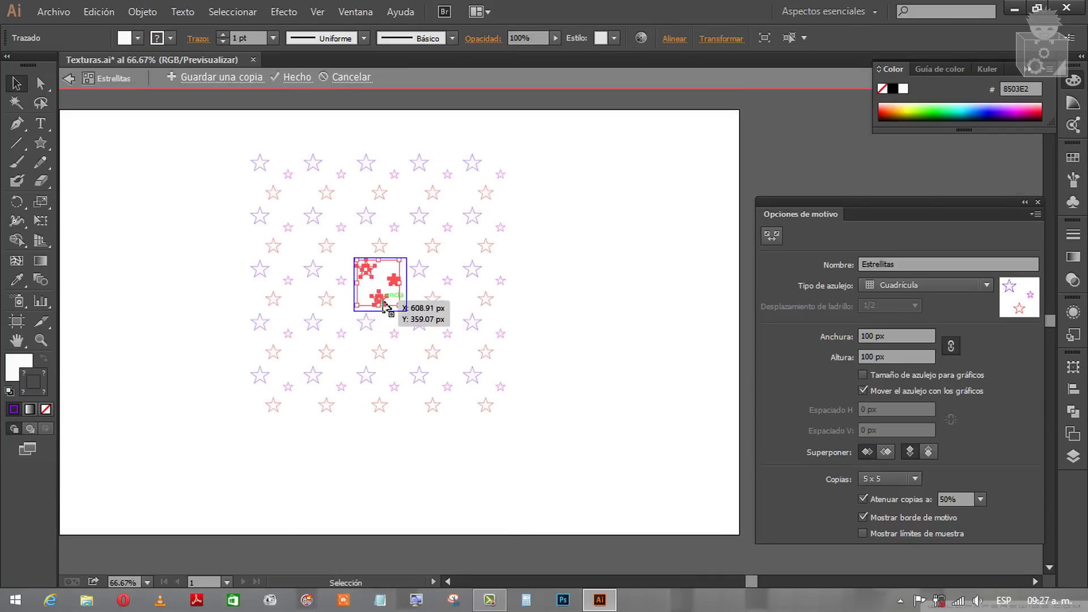
{"action": "left_click", "coordinate": [451, 363]}
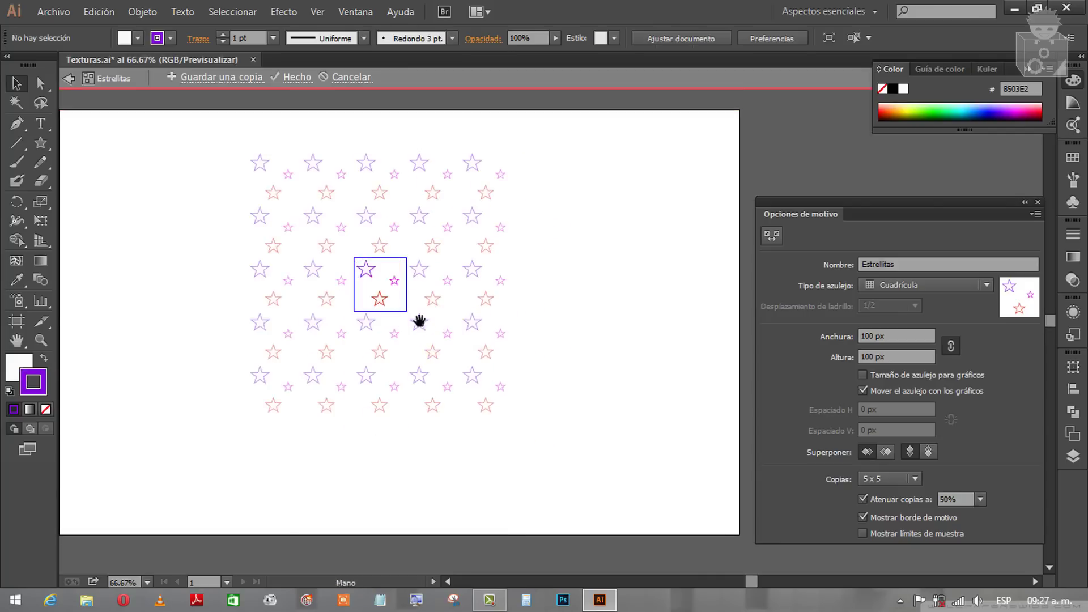
{"action": "left_click_drag", "start_coordinate": [418, 315], "coordinate": [463, 325]}
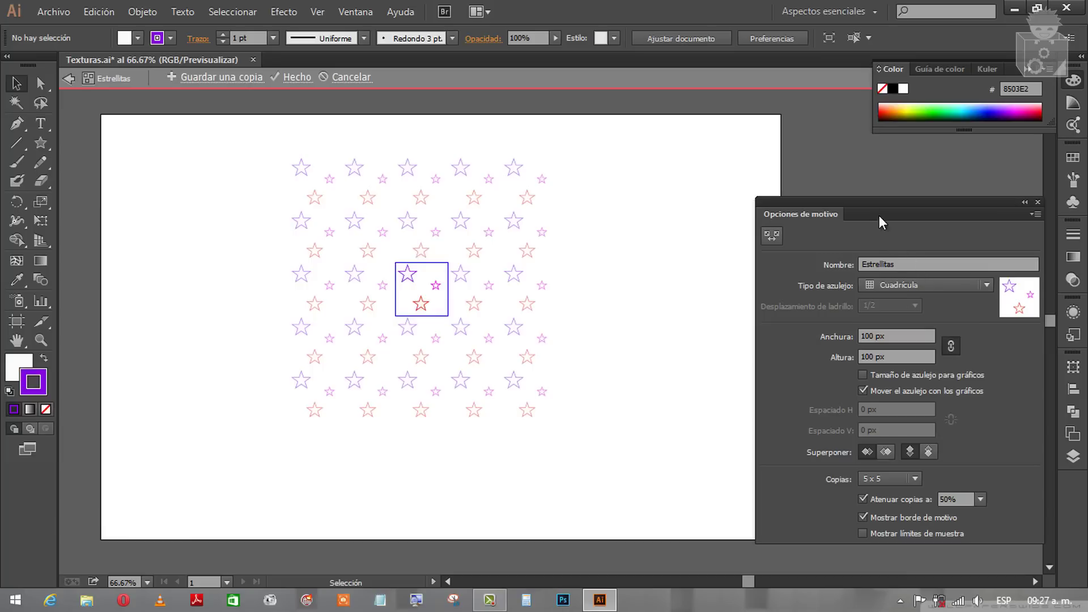
{"action": "left_click_drag", "start_coordinate": [879, 216], "coordinate": [587, 183]}
{"action": "left_click", "coordinate": [624, 238]}
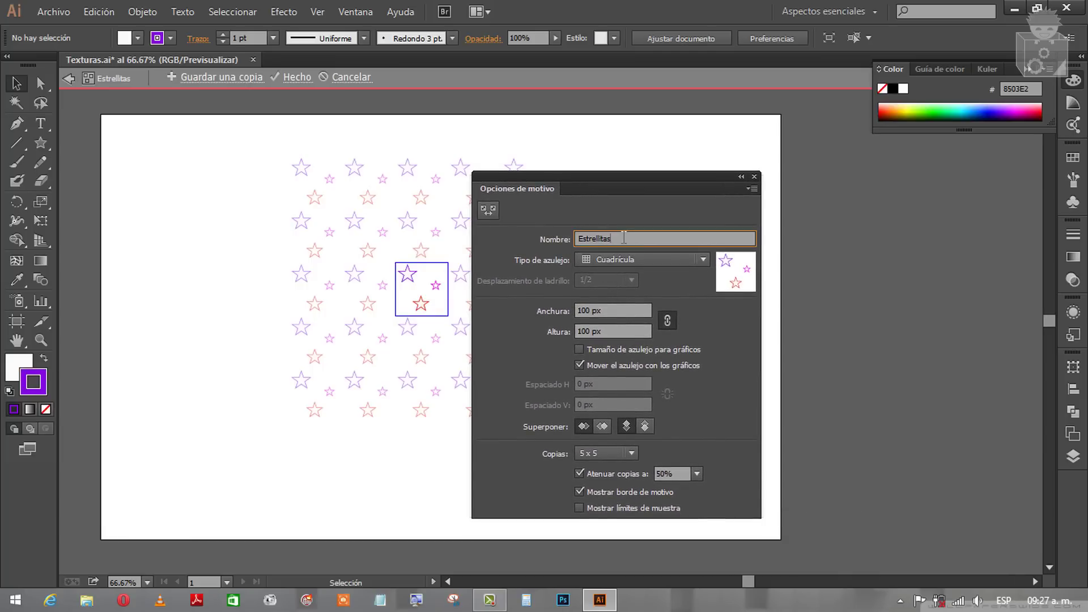
{"action": "double_click", "coordinate": [618, 238]}
{"action": "left_click", "coordinate": [618, 238]}
{"action": "left_click", "coordinate": [610, 261]}
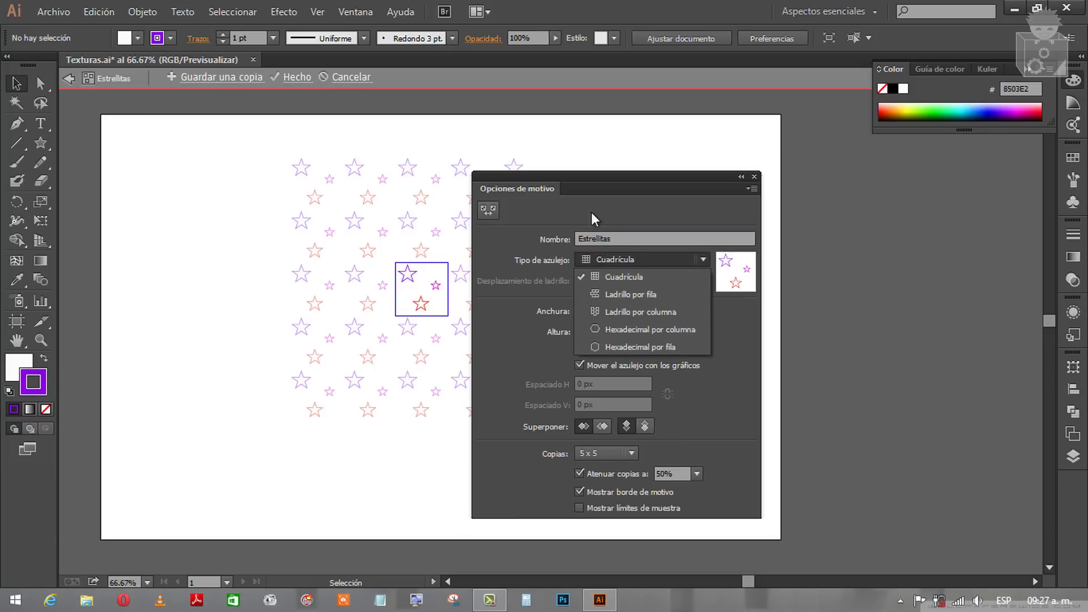
{"action": "left_click", "coordinate": [618, 280]}
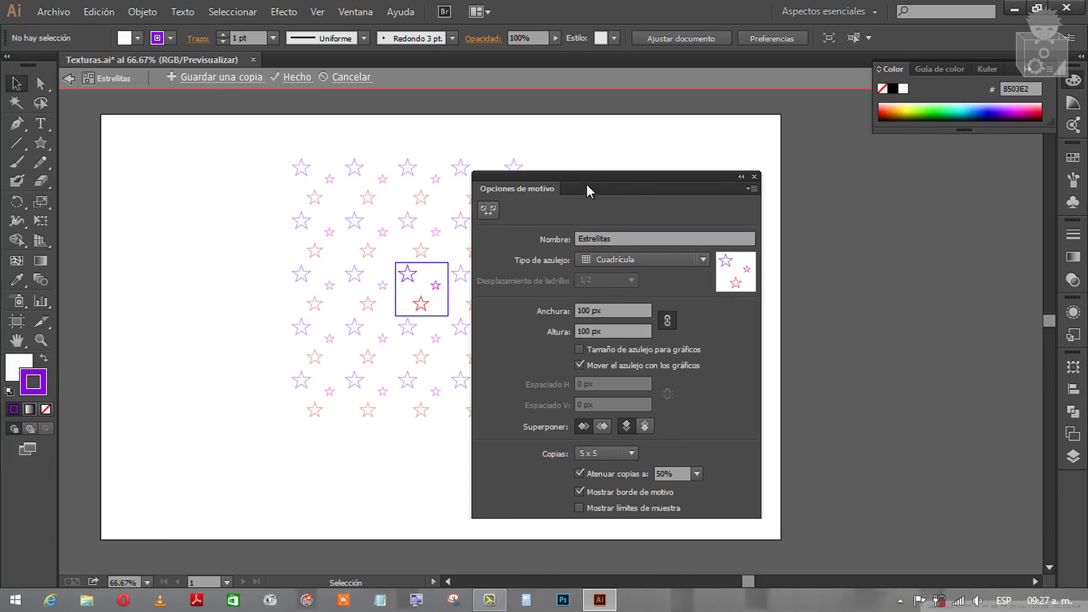
{"action": "mouse_move", "coordinate": [587, 185]}
{"action": "left_mouse_down"}
{"action": "mouse_move", "coordinate": [732, 151]}
{"action": "mouse_move", "coordinate": [774, 158]}
{"action": "left_mouse_up"}
{"action": "left_click", "coordinate": [818, 236]}
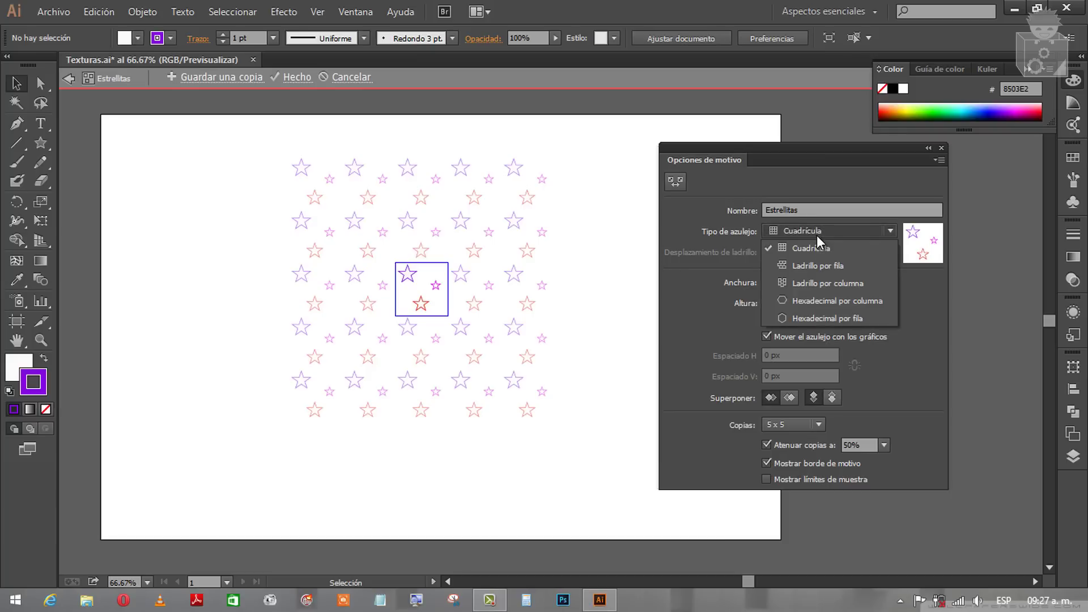
{"action": "left_click", "coordinate": [844, 266]}
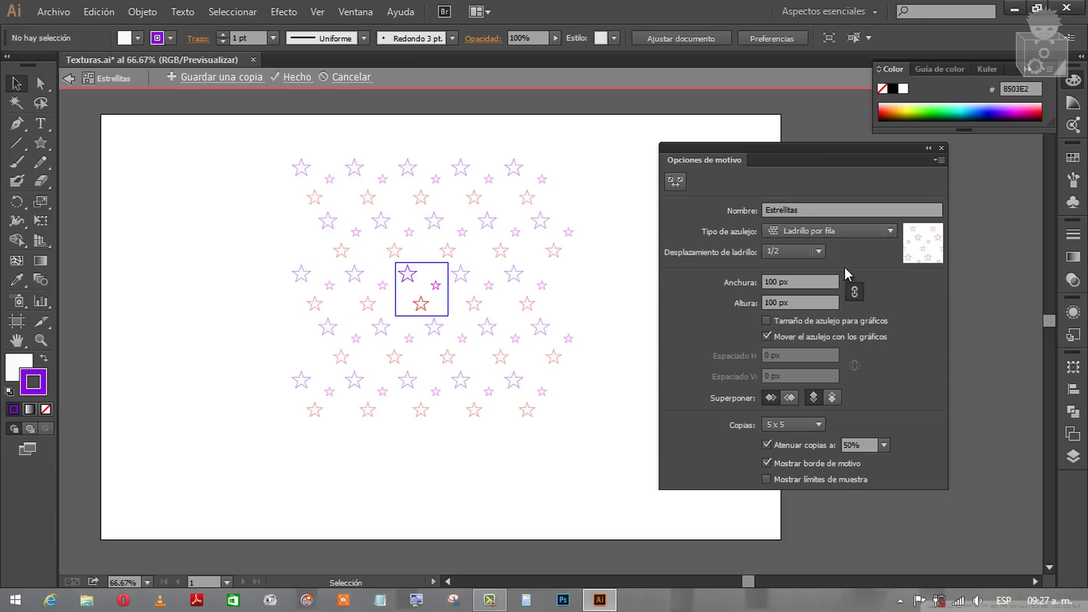
{"action": "left_click", "coordinate": [816, 233]}
{"action": "left_click", "coordinate": [831, 283]}
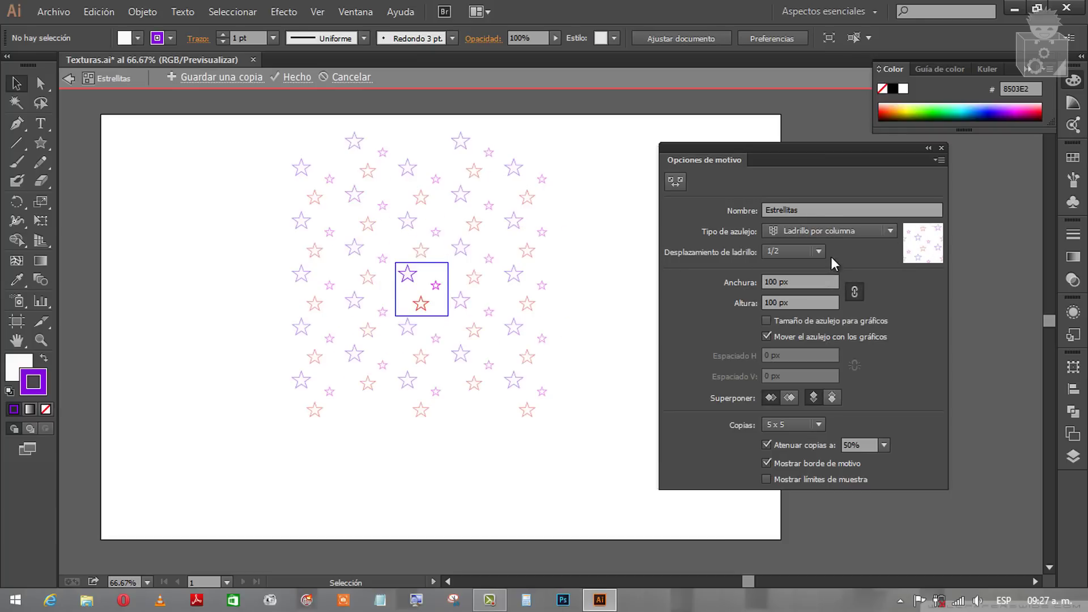
{"action": "left_click", "coordinate": [818, 229]}
{"action": "left_click", "coordinate": [827, 299]}
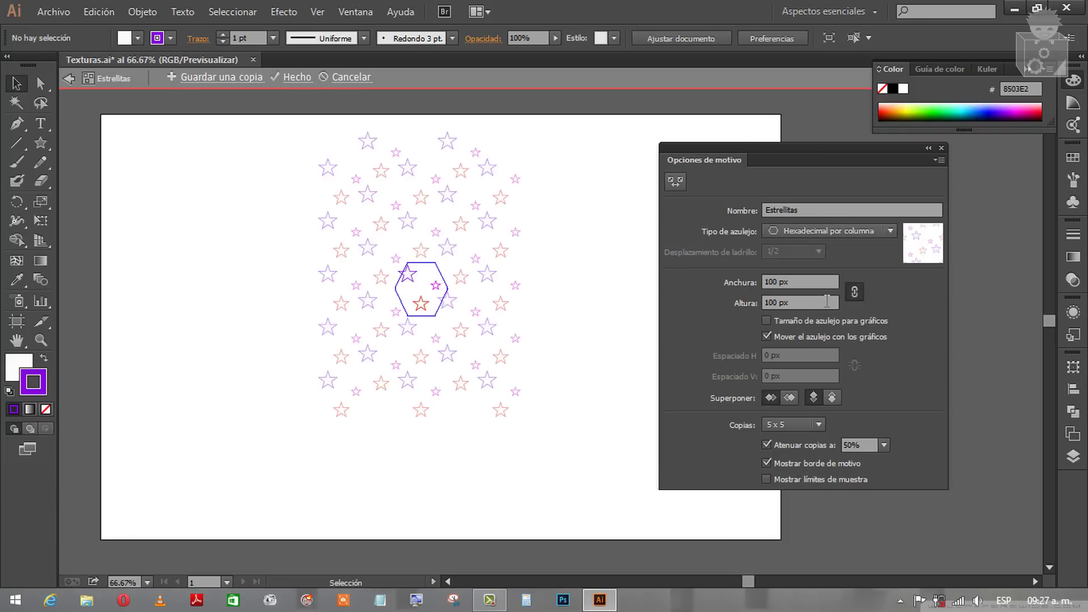
{"action": "left_click", "coordinate": [814, 229]}
{"action": "left_click", "coordinate": [804, 317]}
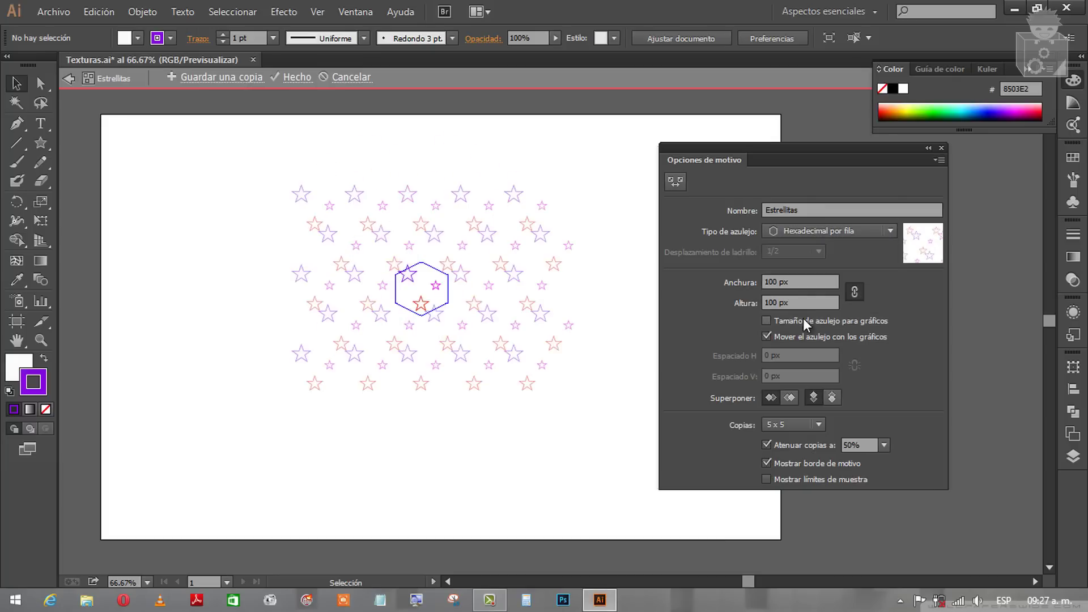
{"action": "left_click", "coordinate": [801, 226]}
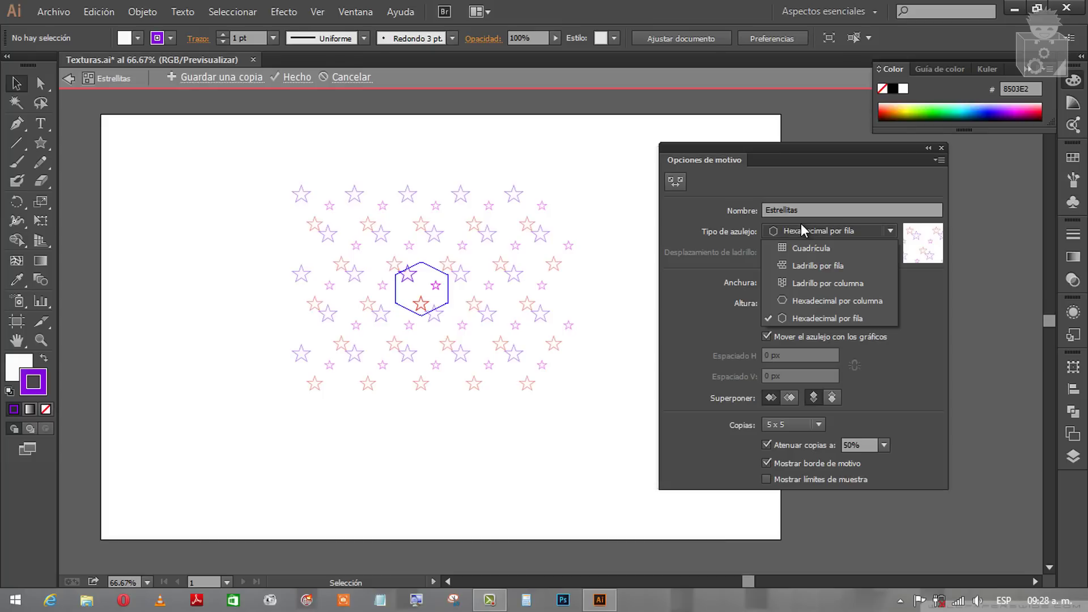
{"action": "left_click", "coordinate": [817, 249]}
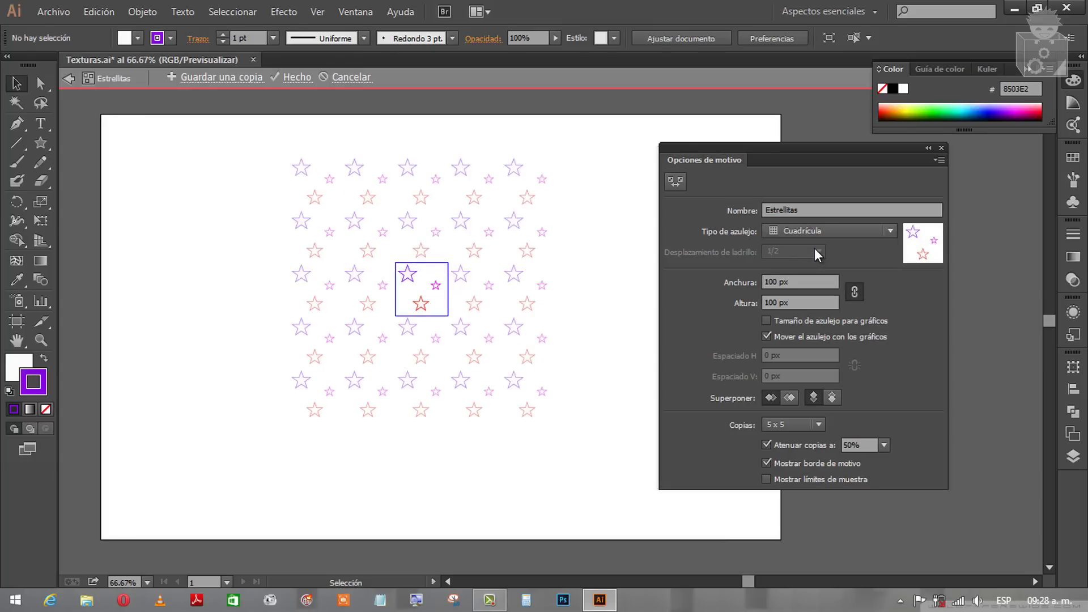
{"action": "left_click", "coordinate": [807, 228]}
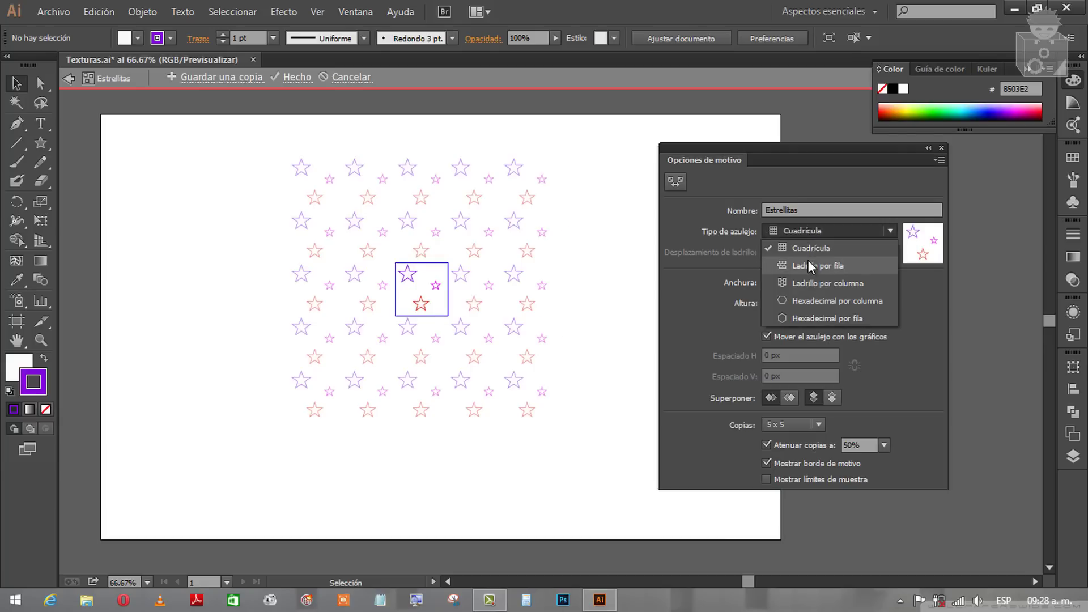
{"action": "left_click", "coordinate": [808, 252]}
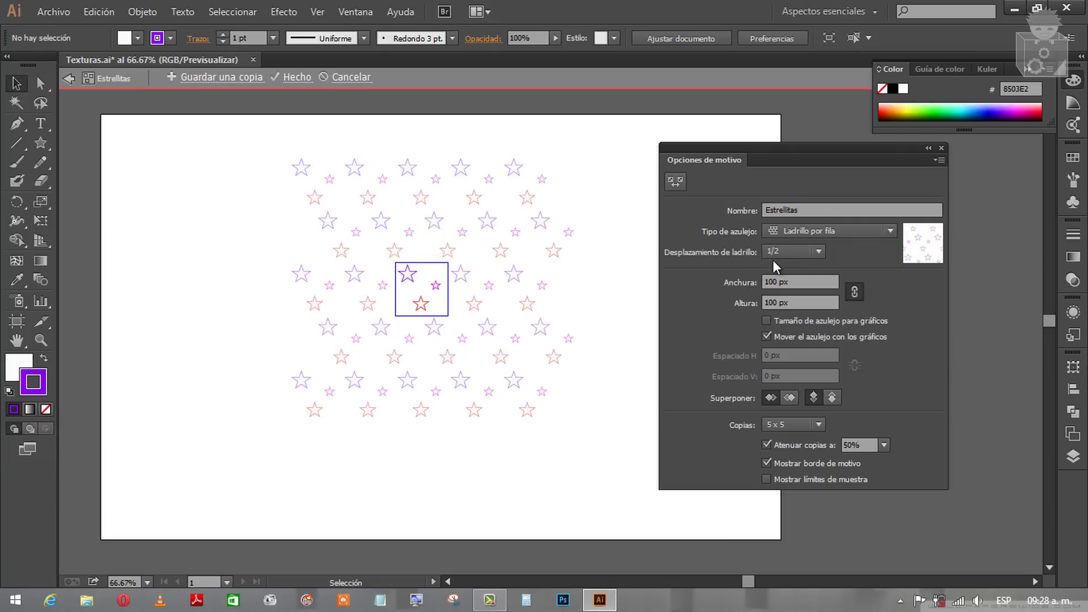
{"action": "left_click", "coordinate": [719, 306]}
{"action": "left_click", "coordinate": [793, 231]}
{"action": "left_click", "coordinate": [804, 248]}
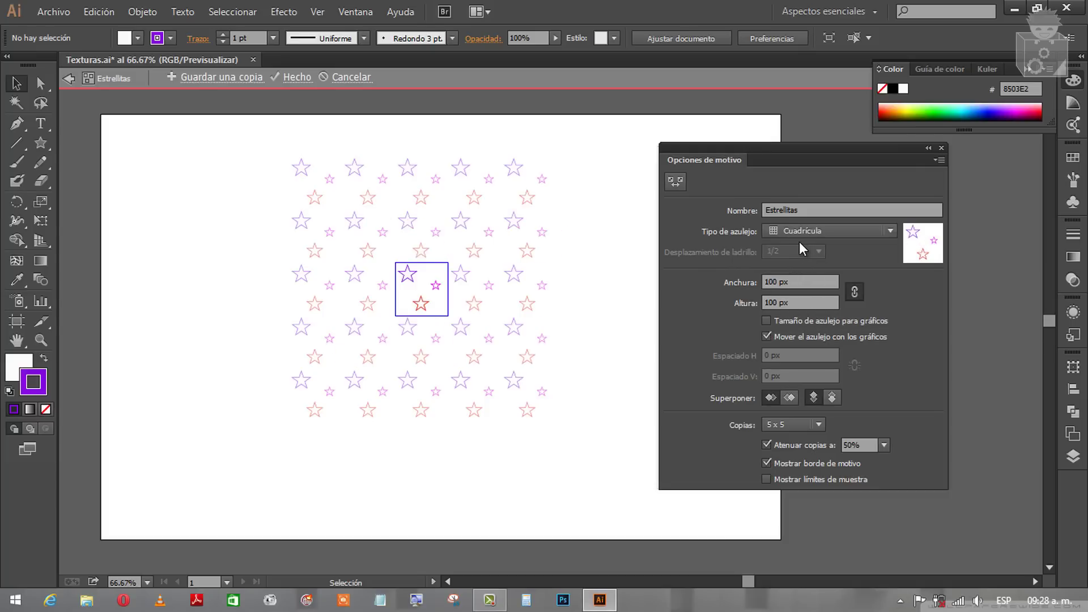
Set the tile width to 200 px, then restore it to 100 px
{"action": "left_click_drag", "start_coordinate": [799, 282], "coordinate": [719, 283]}
{"action": "left_click_drag", "start_coordinate": [793, 303], "coordinate": [722, 304]}
{"action": "key", "text": "shift+Tab"}
{"action": "left_click_drag", "start_coordinate": [793, 281], "coordinate": [715, 283]}
{"action": "type", "text": "200"}
{"action": "key", "text": "Return"}
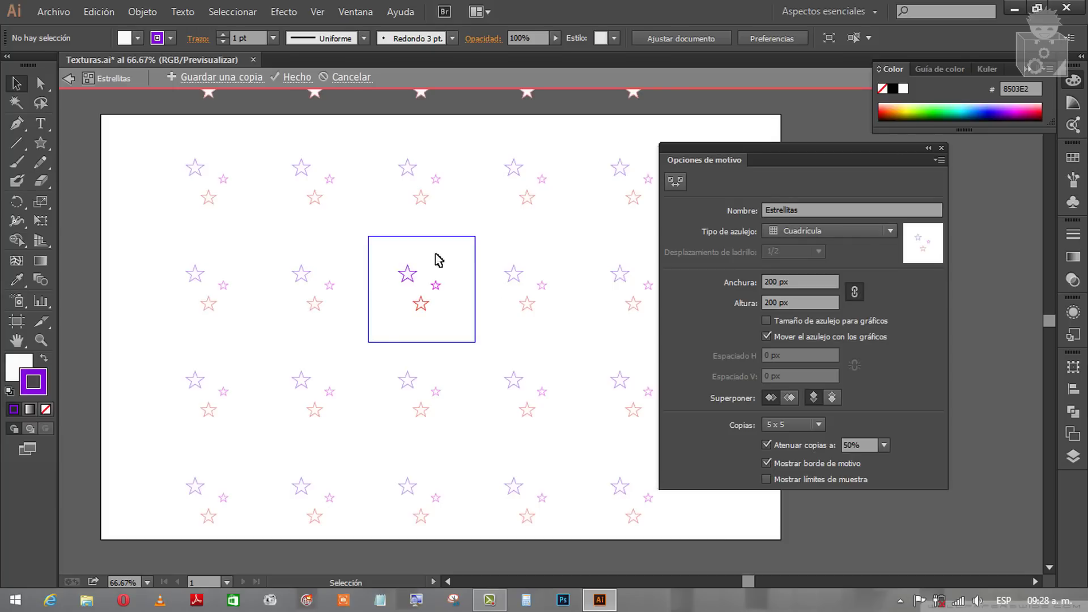
{"action": "double_click", "coordinate": [770, 315]}
{"action": "type", "text": "100"}
Unlink the tile's width and height proportions, keeping it at 100 × 100 px
{"action": "left_click", "coordinate": [791, 282]}
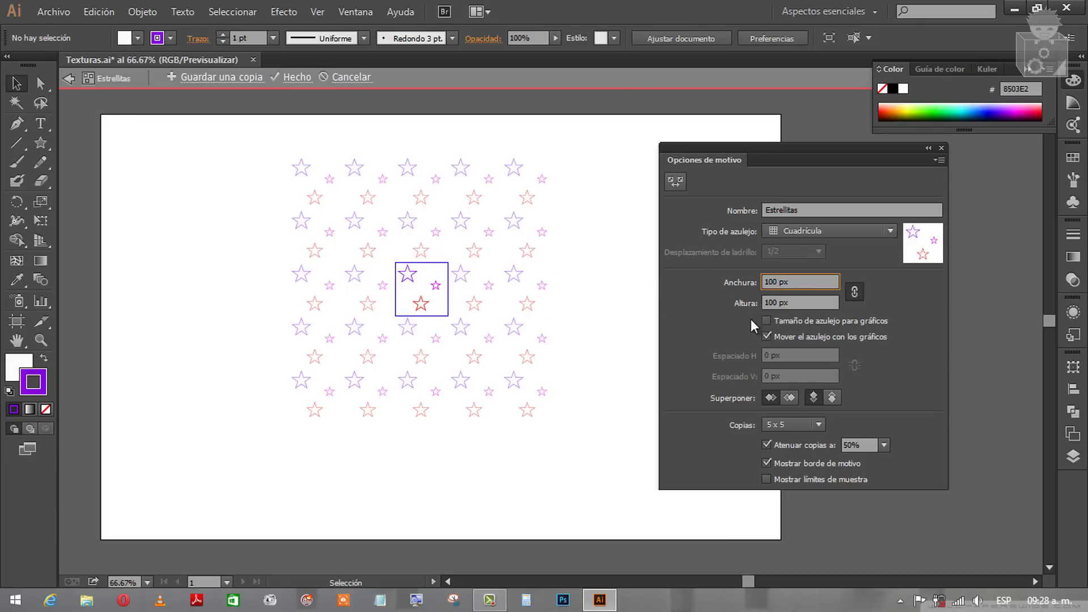
{"action": "left_click", "coordinate": [792, 302]}
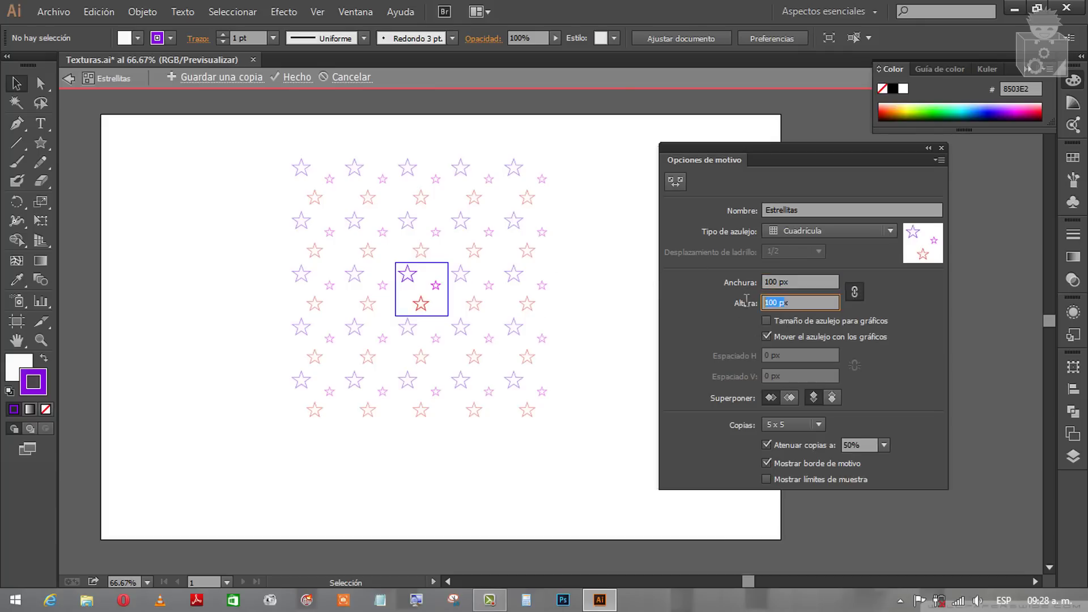
{"action": "left_click", "coordinate": [780, 286]}
{"action": "key", "text": "Tab"}
{"action": "left_click", "coordinate": [801, 306]}
{"action": "left_click", "coordinate": [857, 297]}
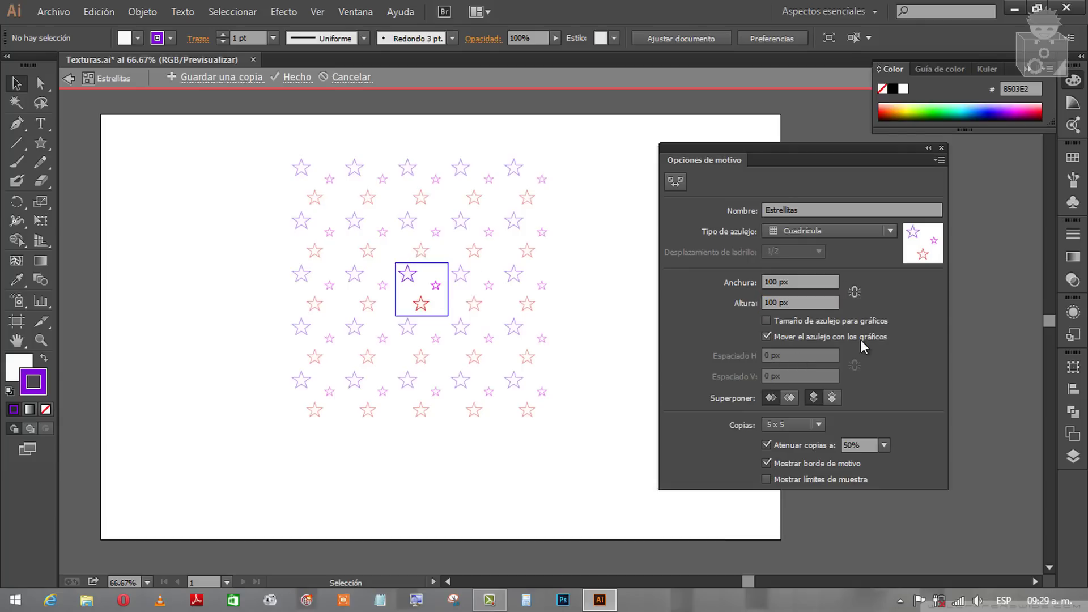
Relink width and height, undo a trial Size Tile to Art, and open the copies list (5 x 5)
{"action": "left_click", "coordinate": [740, 303]}
{"action": "left_click", "coordinate": [774, 282]}
{"action": "left_click", "coordinate": [853, 295]}
{"action": "left_click", "coordinate": [808, 325]}
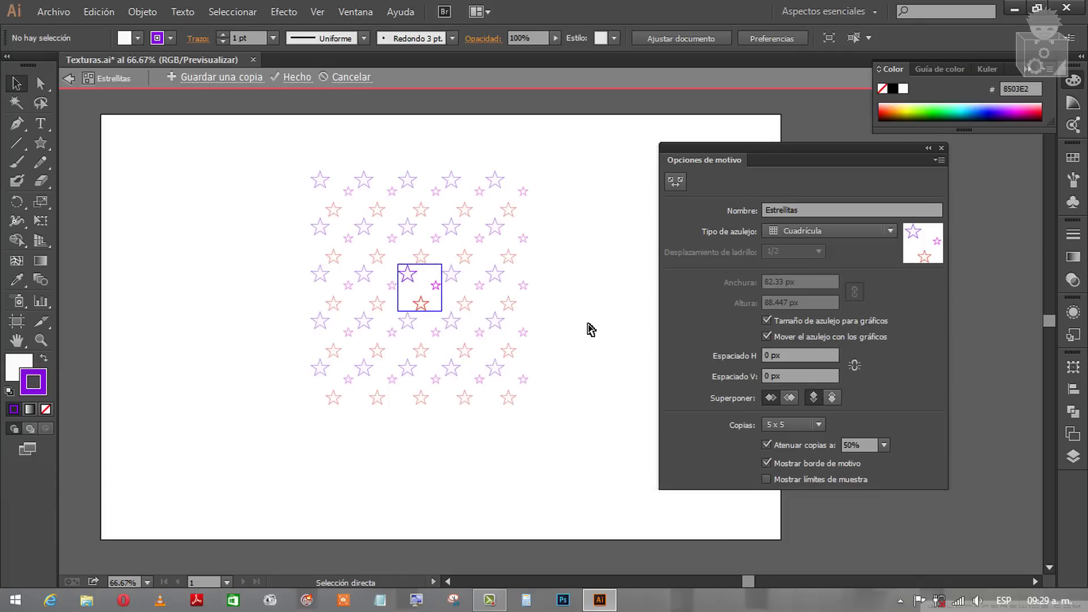
{"action": "key", "text": "ctrl+z"}
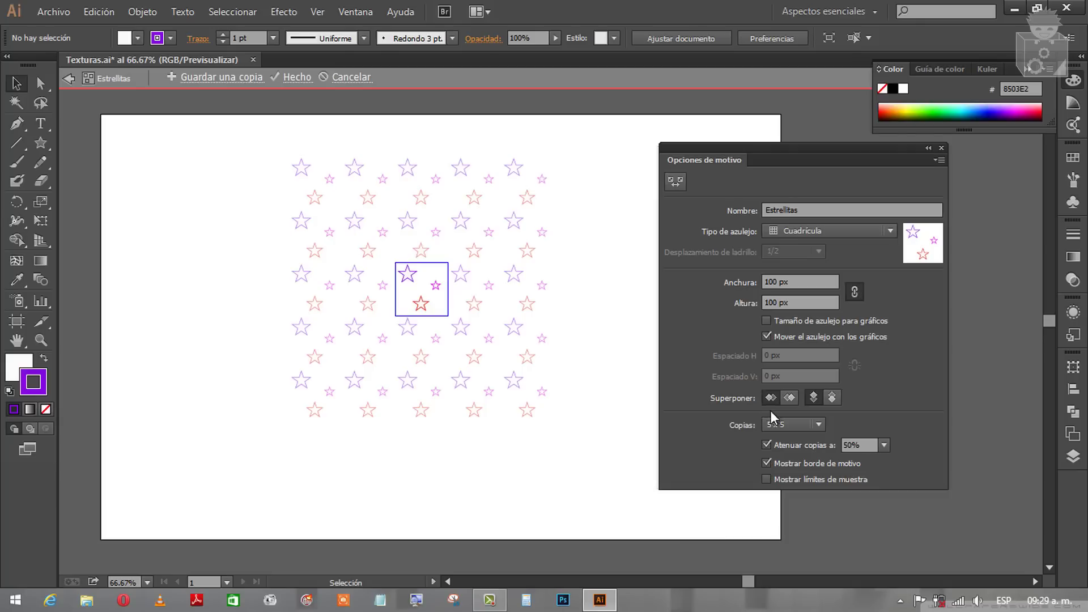
{"action": "left_click", "coordinate": [790, 422]}
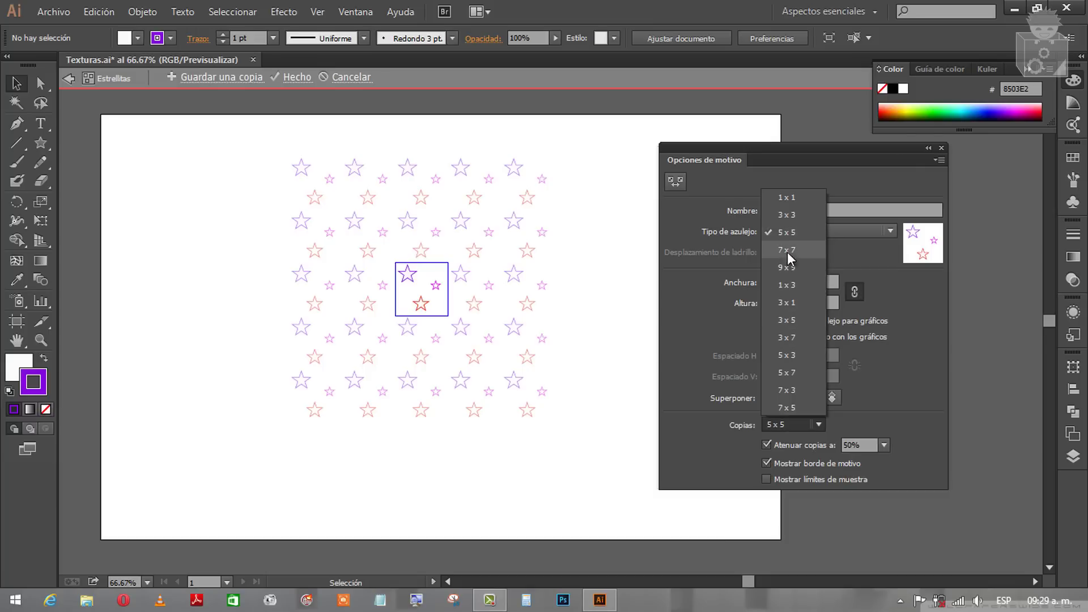
{"action": "left_click", "coordinate": [794, 267]}
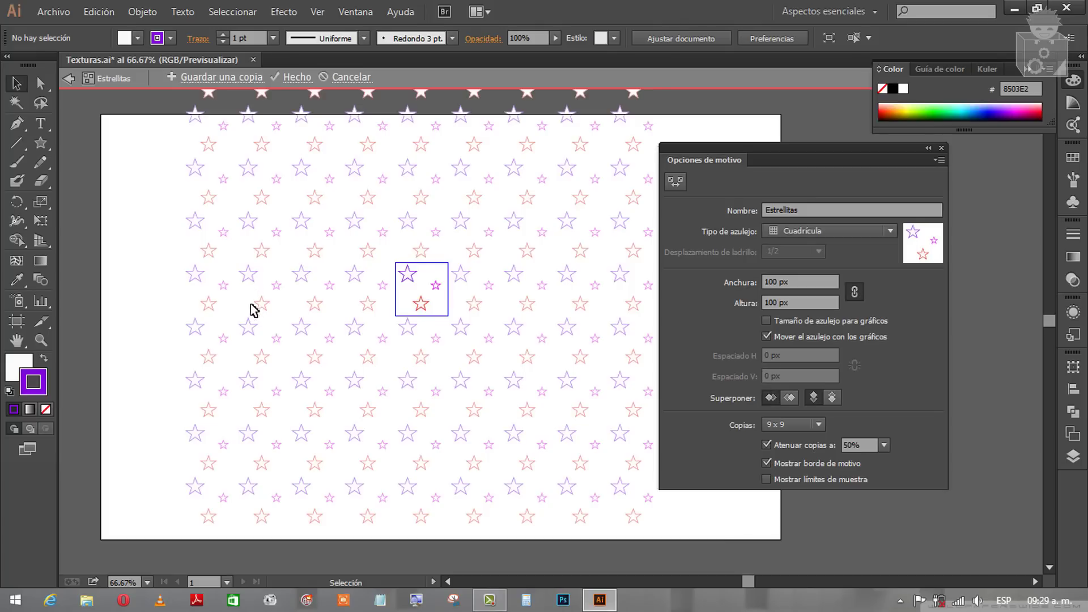
{"action": "left_click", "coordinate": [779, 427]}
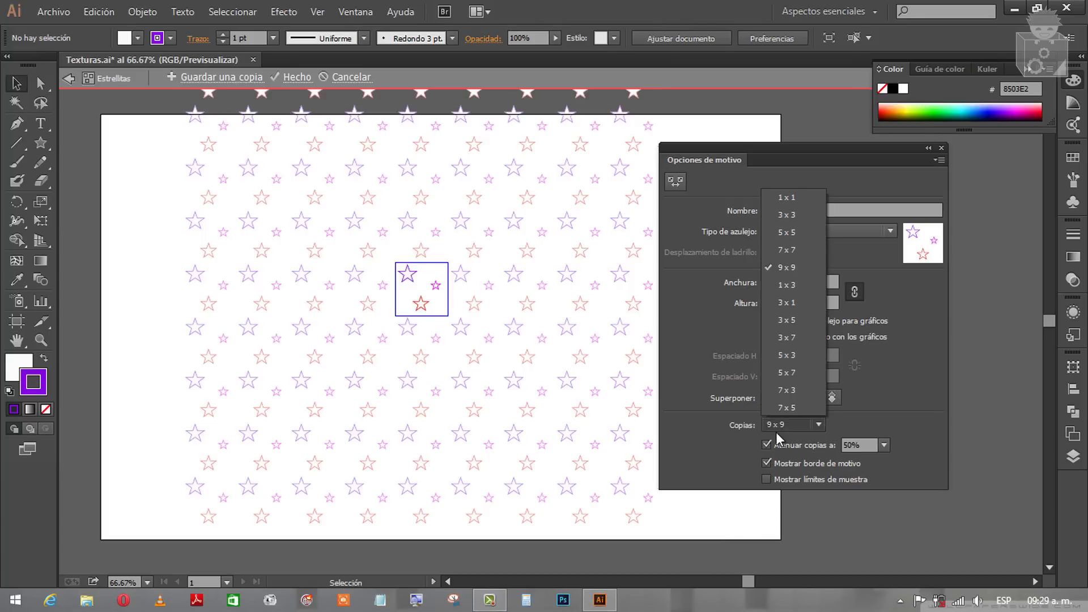
{"action": "left_click", "coordinate": [792, 231]}
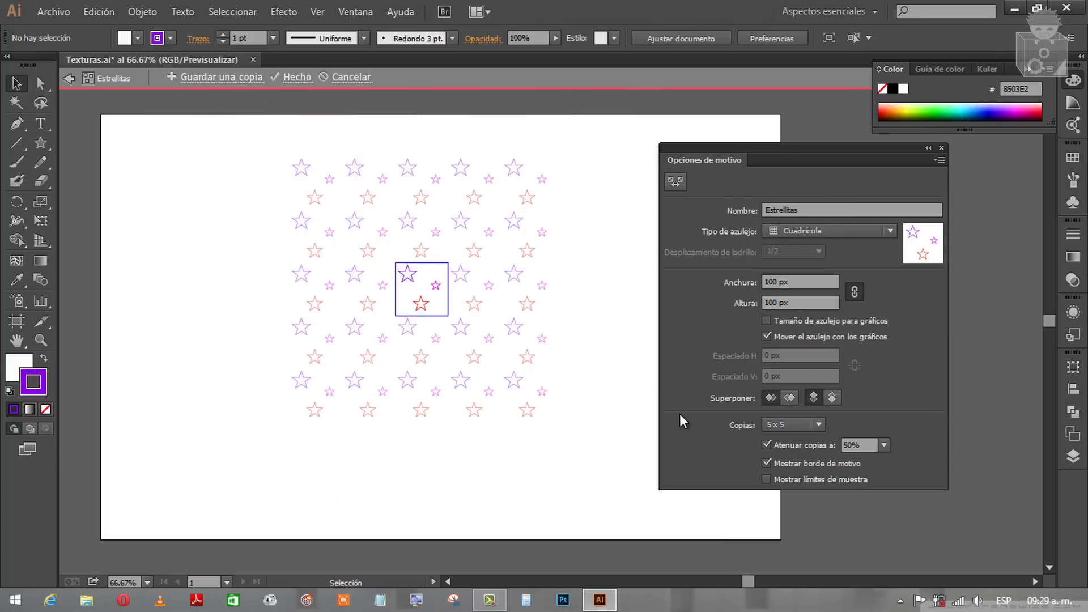
{"action": "left_click", "coordinate": [778, 424]}
{"action": "left_click", "coordinate": [807, 355]}
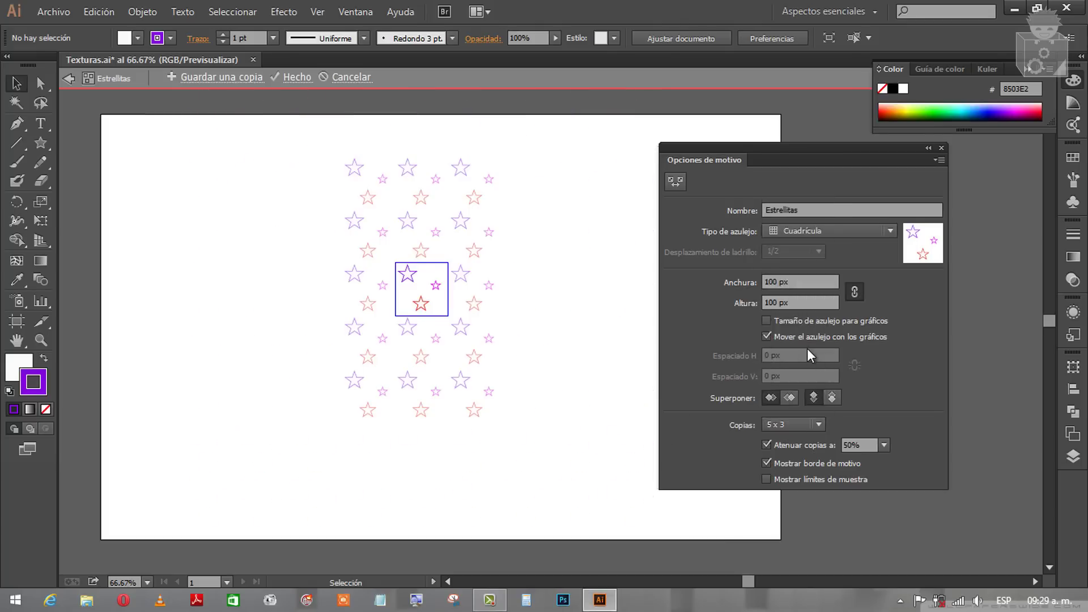
{"action": "left_click", "coordinate": [787, 424]}
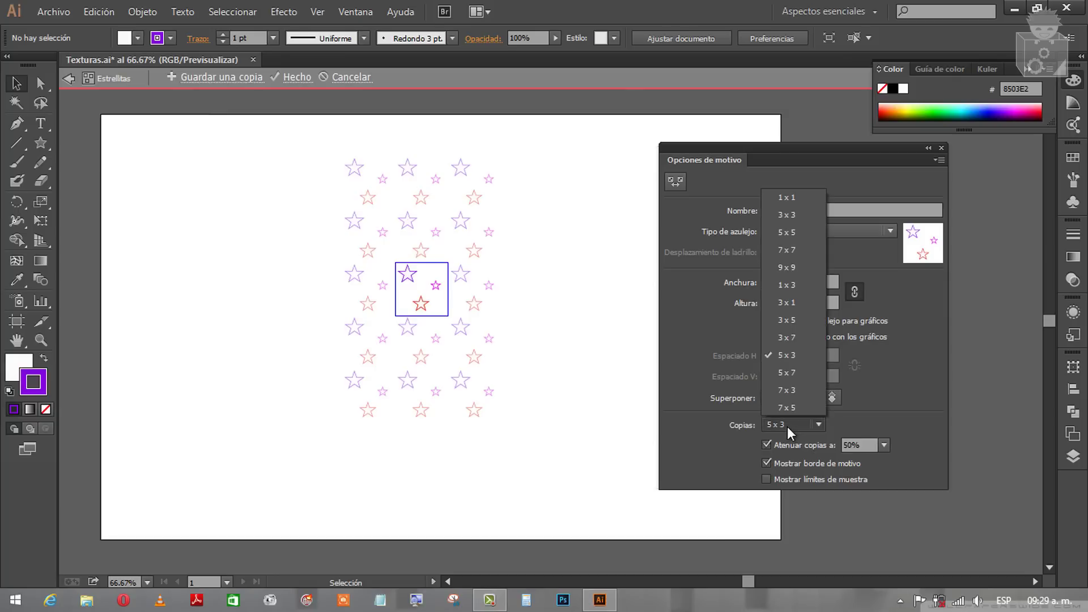
{"action": "left_click", "coordinate": [793, 234]}
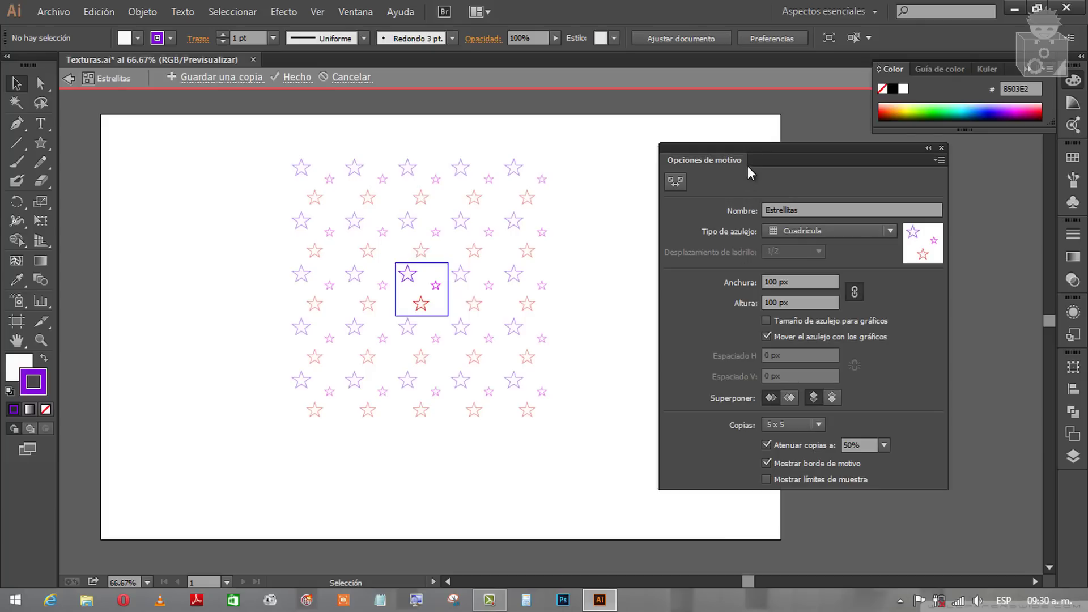
Nudge the tile's stars slightly right and down, then leave pattern editing with Hecho
{"action": "left_click_drag", "start_coordinate": [757, 154], "coordinate": [850, 217]}
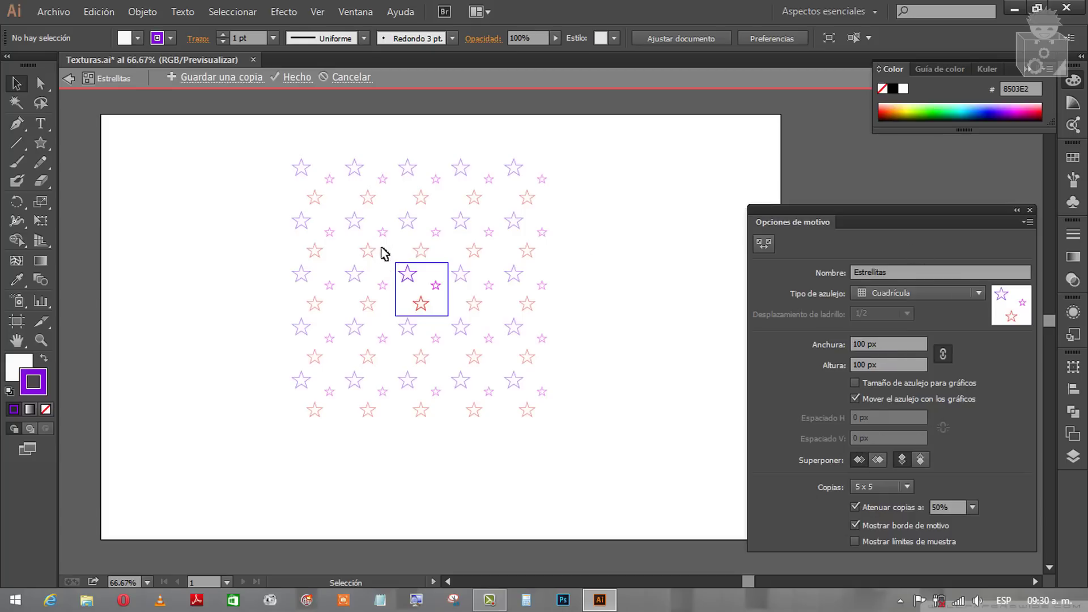
{"action": "left_click_drag", "start_coordinate": [374, 241], "coordinate": [491, 347]}
{"action": "left_click_drag", "start_coordinate": [421, 305], "coordinate": [432, 313]}
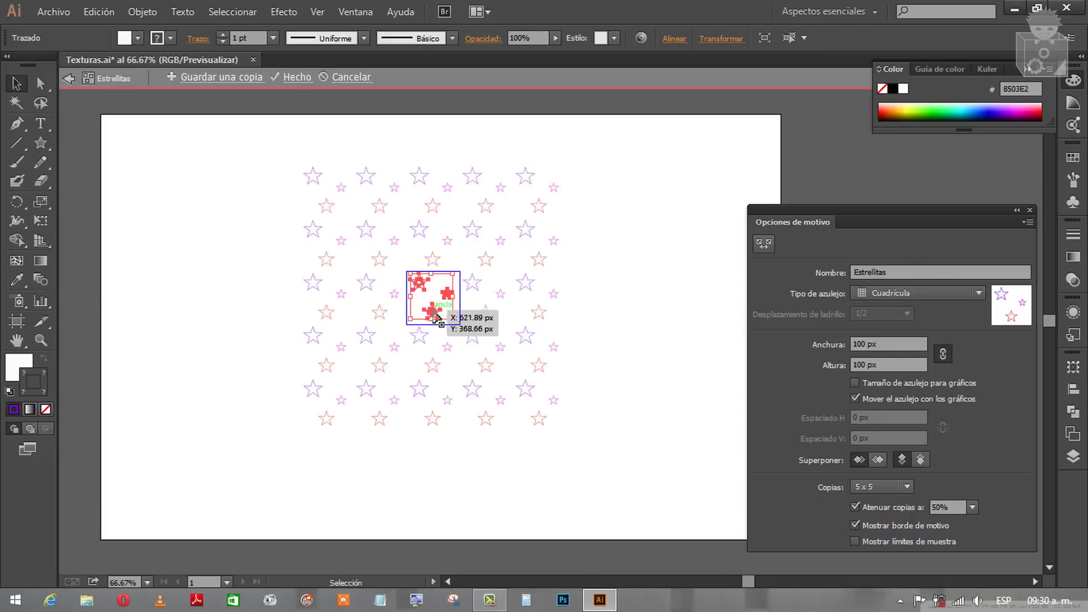
{"action": "left_click", "coordinate": [560, 322]}
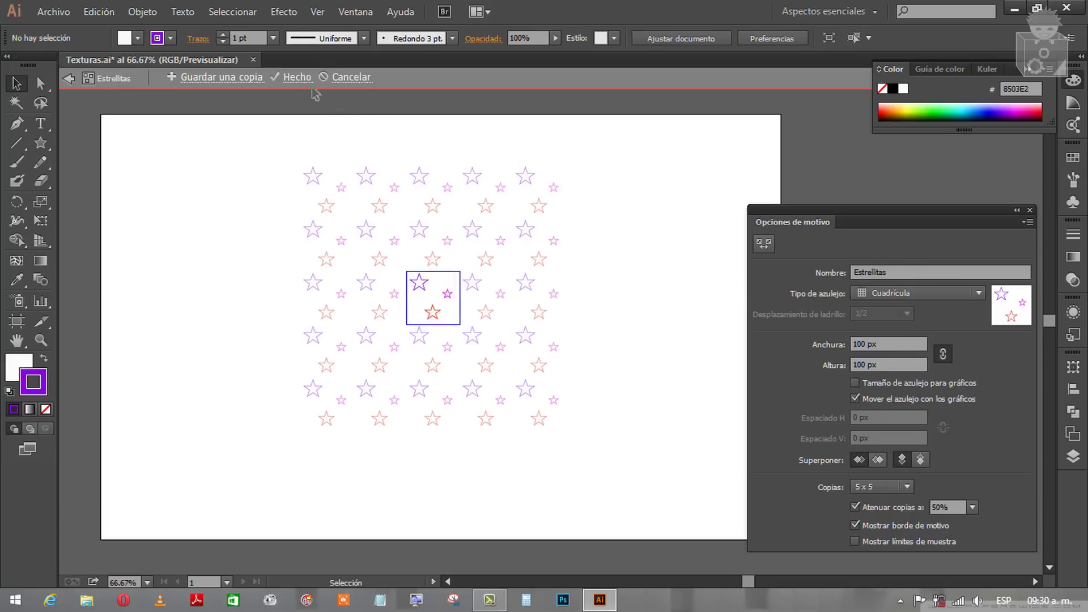
{"action": "left_click", "coordinate": [297, 77]}
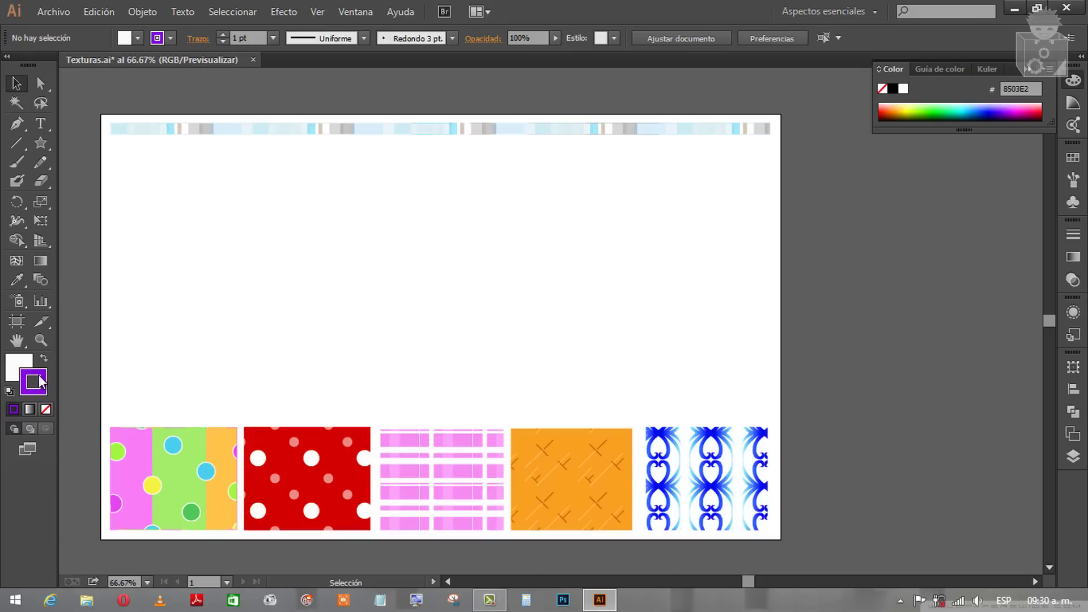
Draw a wide no-stroke rectangle above the squares and fill it with the Estrellitas pattern
{"action": "left_click", "coordinate": [46, 409]}
{"action": "left_click", "coordinate": [15, 366]}
{"action": "left_click", "coordinate": [45, 409]}
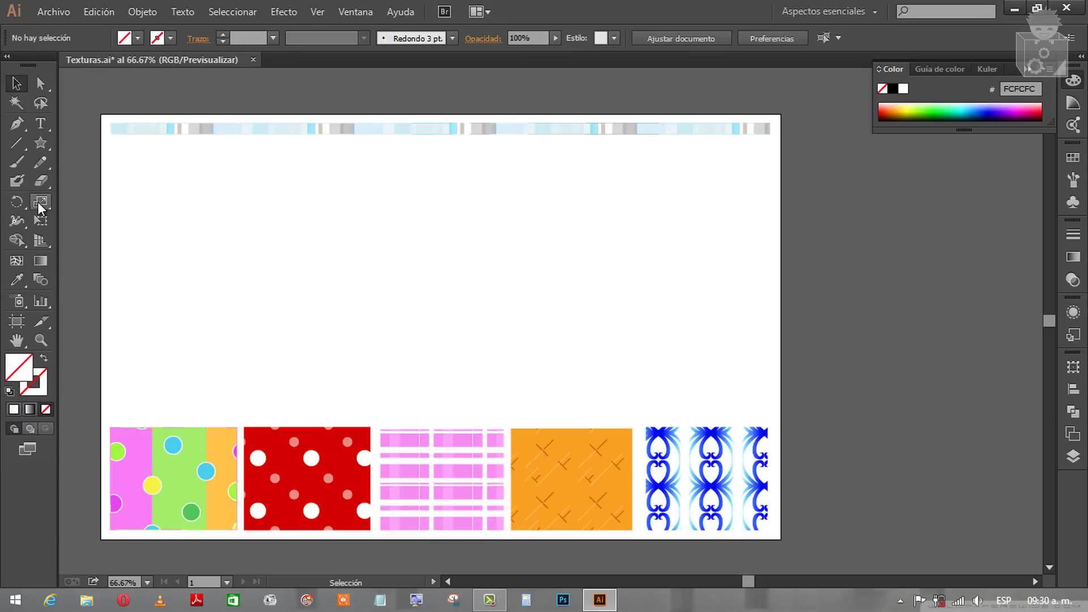
{"action": "left_click", "coordinate": [43, 138]}
{"action": "left_click_drag", "start_coordinate": [42, 137], "coordinate": [72, 144]}
{"action": "left_click_drag", "start_coordinate": [263, 211], "coordinate": [661, 333]}
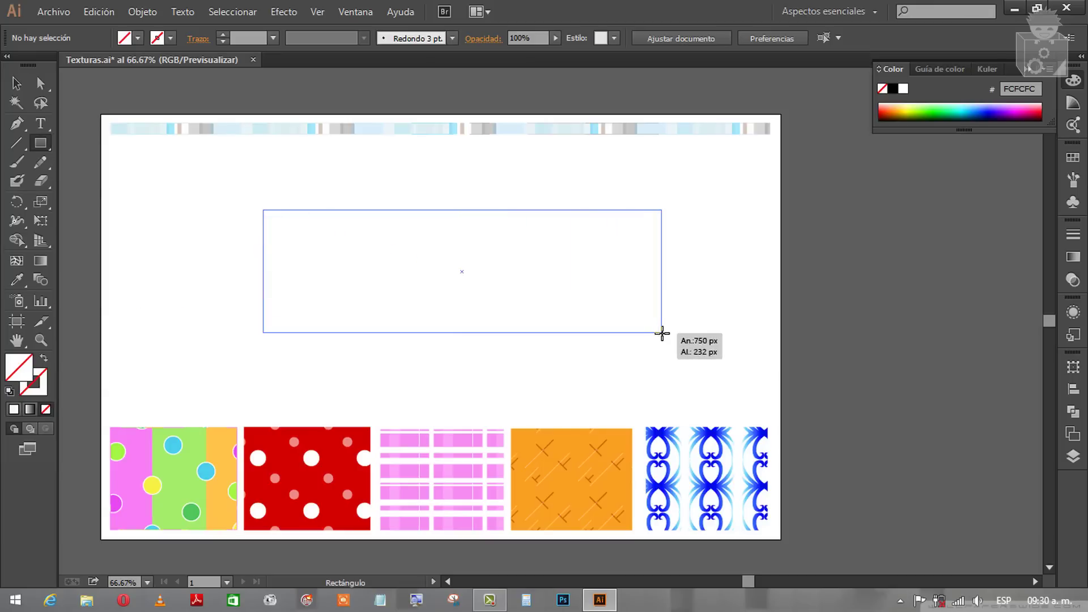
{"action": "left_click", "coordinate": [16, 83]}
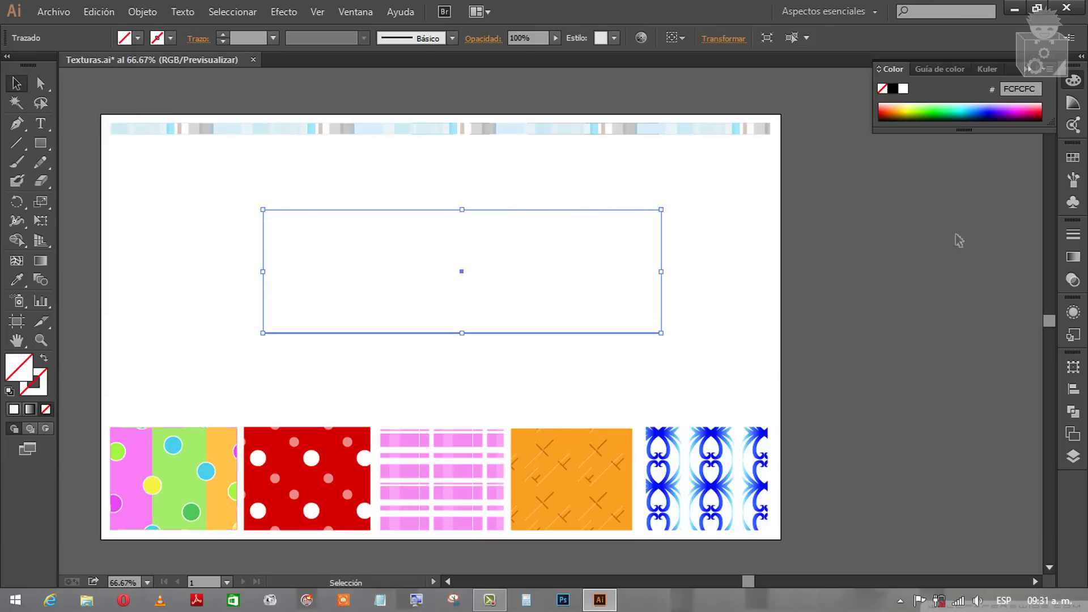
{"action": "left_click", "coordinate": [1073, 157]}
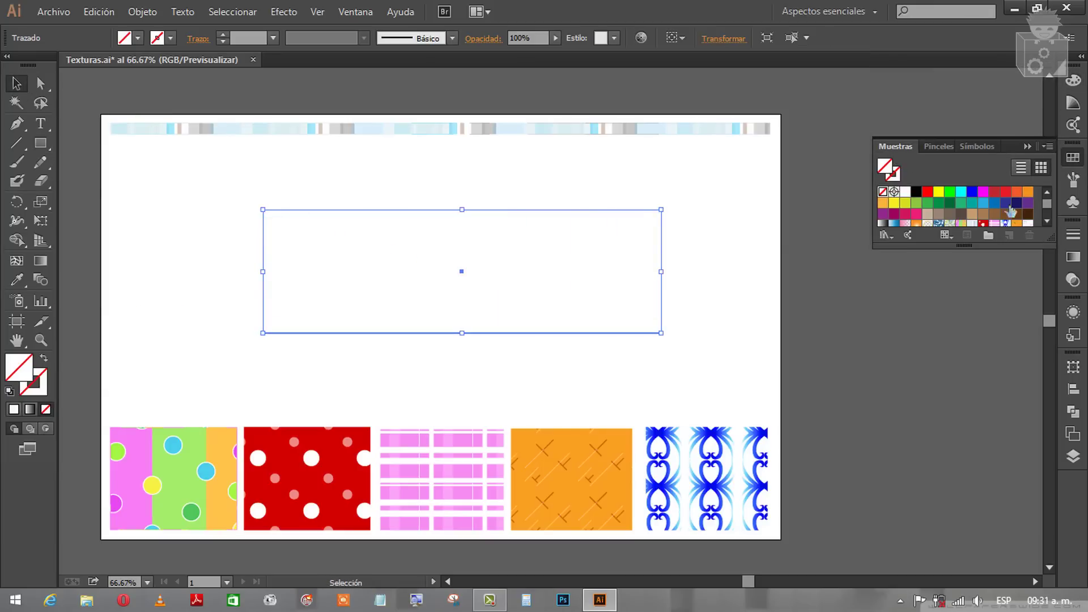
{"action": "left_click", "coordinate": [1028, 224]}
Reposition the star rectangle, widening it to the right and raising its top edge
{"action": "left_click", "coordinate": [826, 332]}
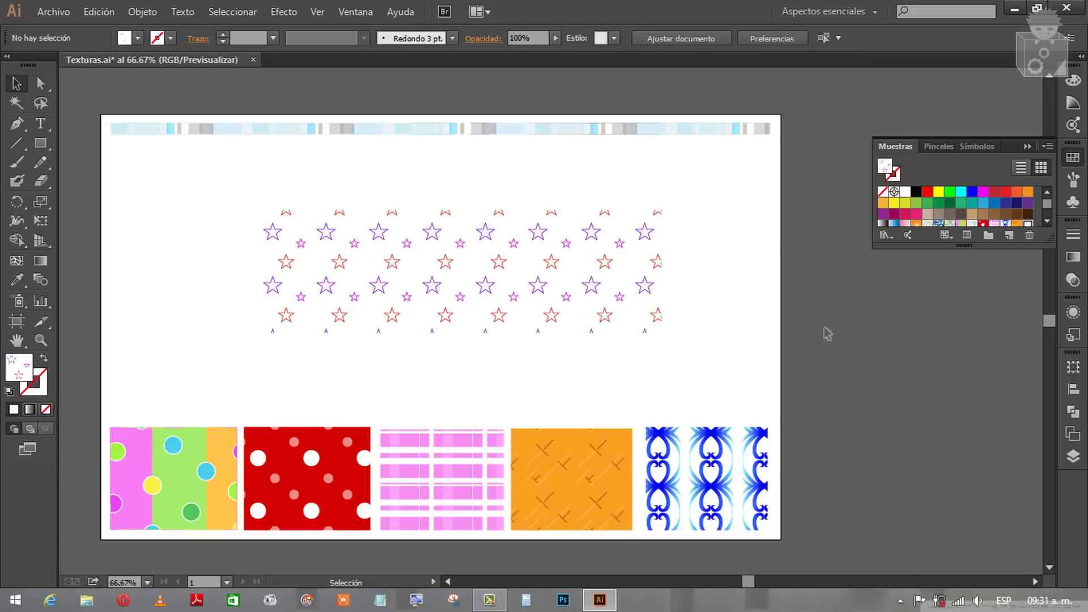
{"action": "mouse_move", "coordinate": [577, 271]}
{"action": "left_mouse_down"}
{"action": "mouse_move", "coordinate": [541, 287]}
{"action": "mouse_move", "coordinate": [514, 279]}
{"action": "left_mouse_up"}
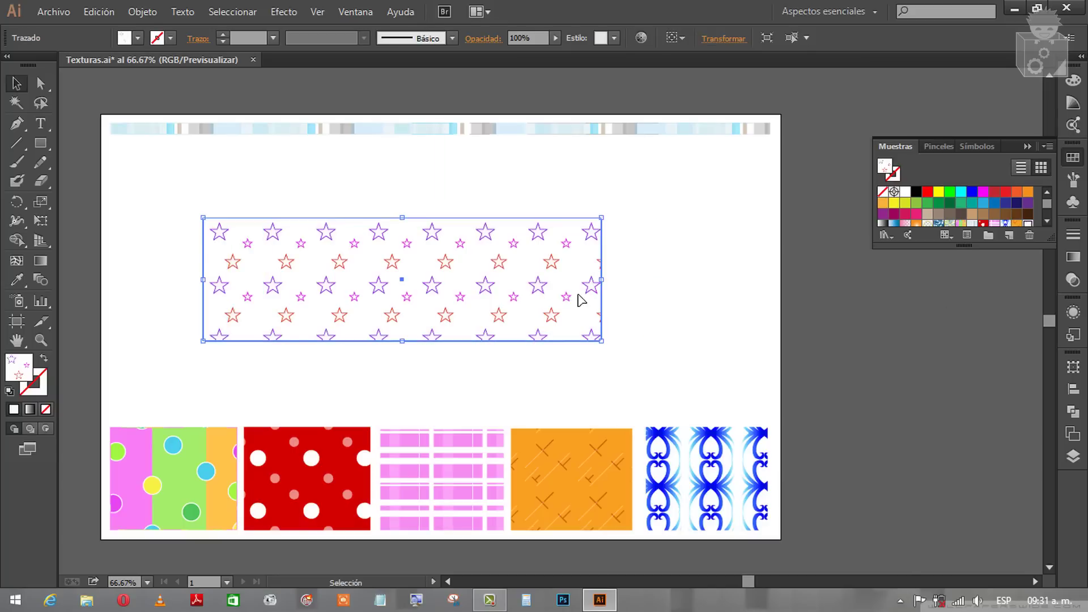
{"action": "left_click_drag", "start_coordinate": [602, 280], "coordinate": [696, 280]}
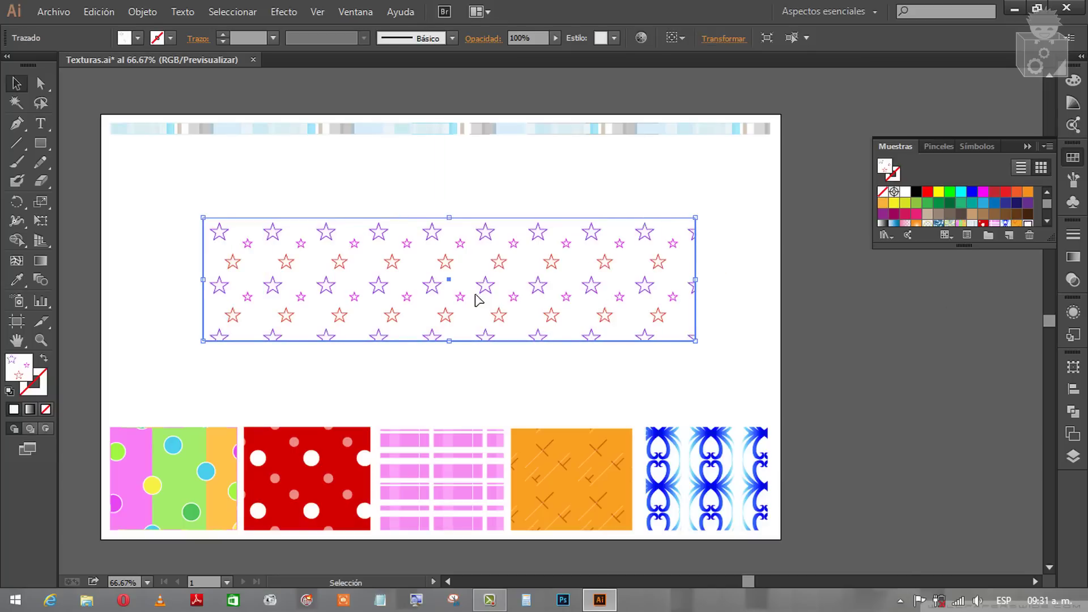
{"action": "left_click", "coordinate": [1017, 224]}
{"action": "left_click", "coordinate": [708, 300]}
{"action": "left_click", "coordinate": [451, 238]}
{"action": "left_click_drag", "start_coordinate": [449, 217], "coordinate": [449, 181]}
{"action": "left_click_drag", "start_coordinate": [459, 245], "coordinate": [460, 266]}
{"action": "left_click", "coordinate": [718, 322]}
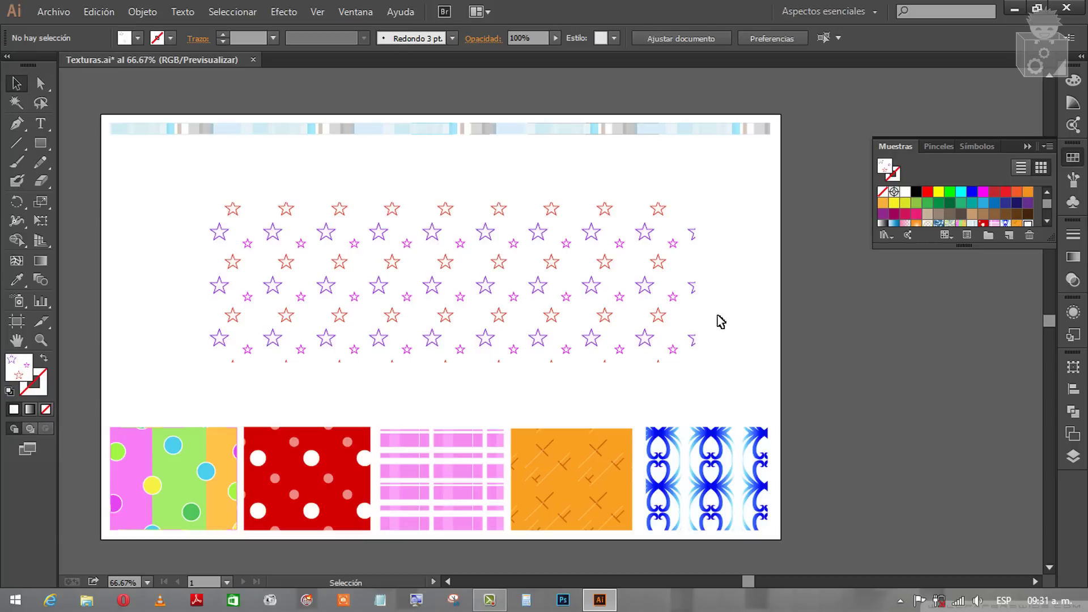
Swap the wide rectangle's Estrellitas star fill for the Bolitas polka-dot swatch
{"action": "left_click_drag", "start_coordinate": [718, 380], "coordinate": [147, 530]}
{"action": "left_click", "coordinate": [141, 380]}
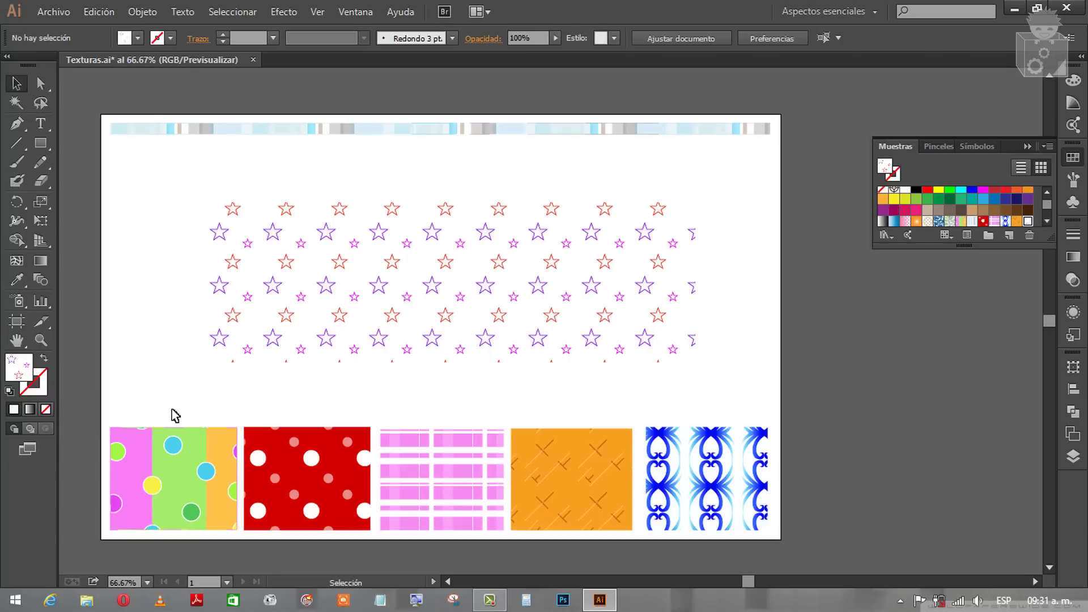
{"action": "left_click", "coordinate": [168, 460]}
{"action": "left_click", "coordinate": [338, 324]}
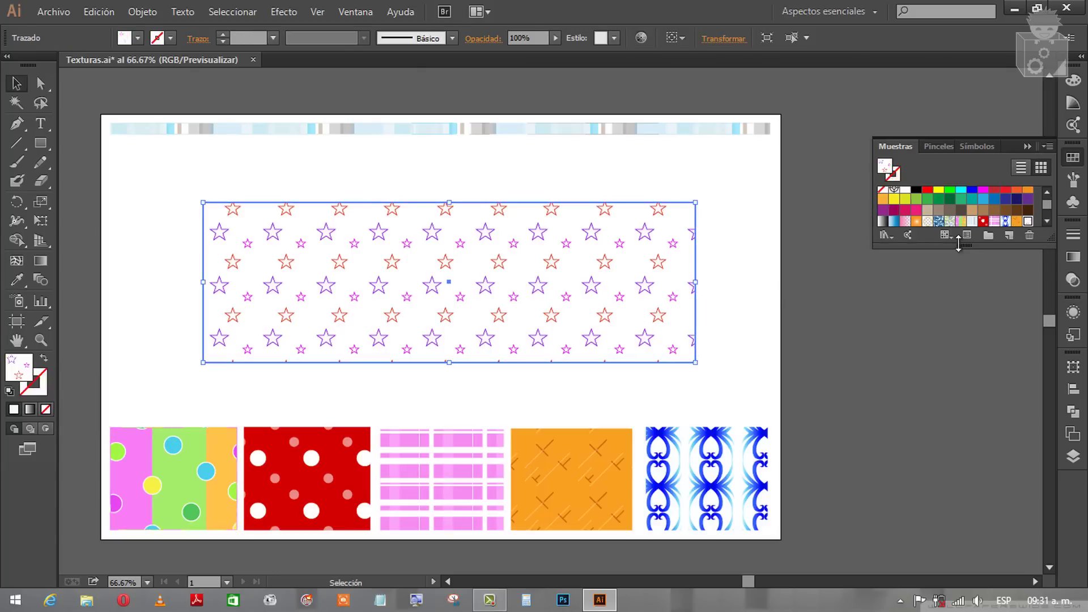
{"action": "left_click", "coordinate": [961, 221]}
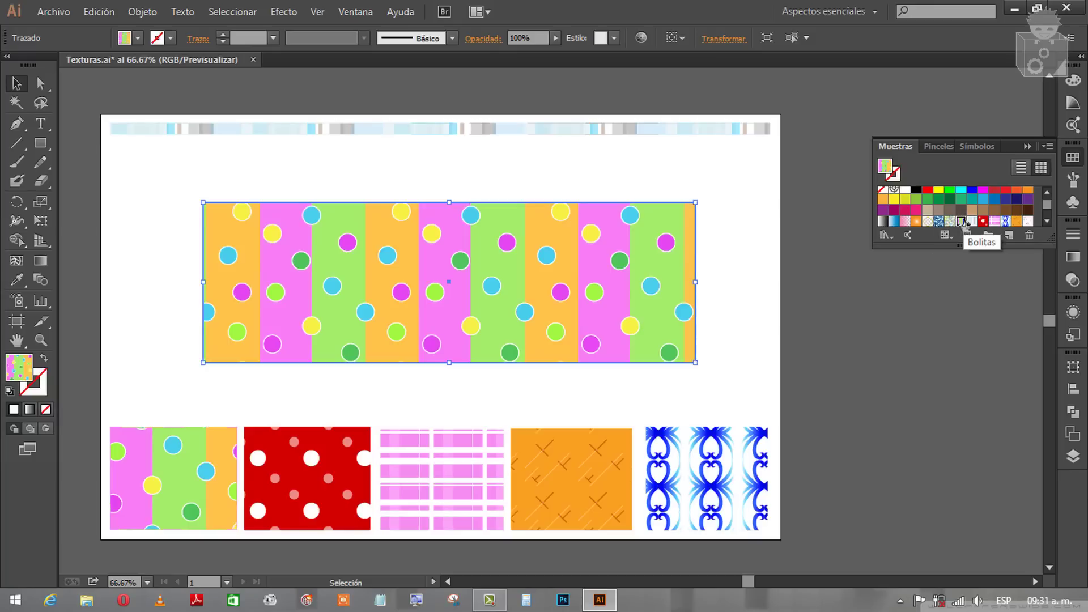
Open the Bolitas tile for editing and inspect its green, magenta and orange stripes
{"action": "double_click", "coordinate": [963, 221]}
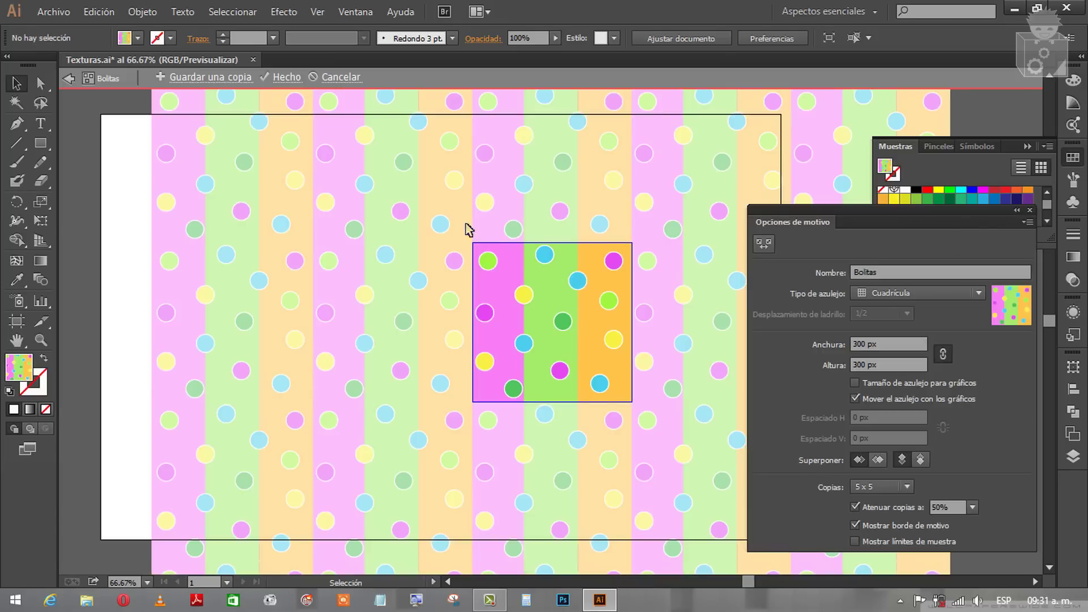
{"action": "left_click_drag", "start_coordinate": [469, 231], "coordinate": [637, 444]}
{"action": "left_click", "coordinate": [582, 341]}
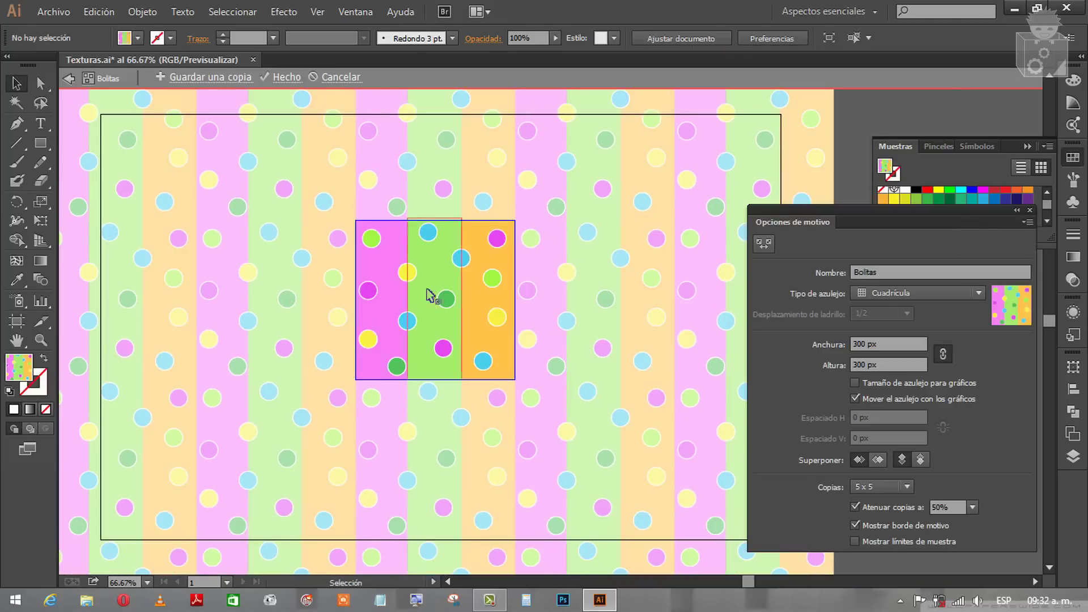
{"action": "scroll", "coordinate": [422, 243], "scroll_direction": "up", "scroll_amount": 3}
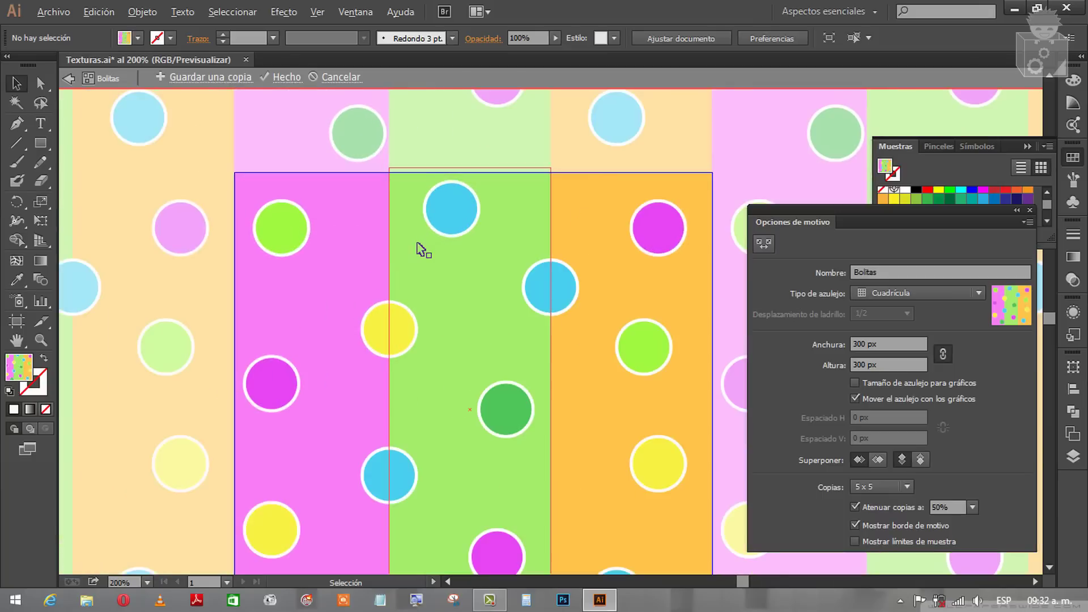
{"action": "scroll", "coordinate": [423, 246], "scroll_direction": "down", "scroll_amount": 1}
{"action": "scroll", "coordinate": [432, 255], "scroll_direction": "down", "scroll_amount": 1}
{"action": "scroll", "coordinate": [431, 255], "scroll_direction": "down", "scroll_amount": 1}
{"action": "left_click", "coordinate": [447, 267]}
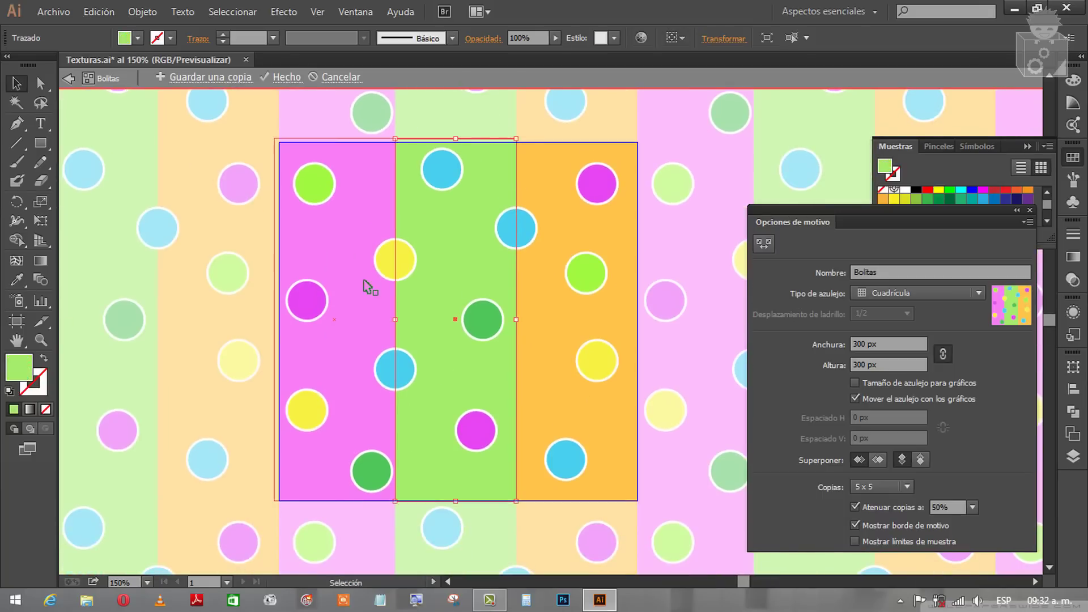
{"action": "left_click", "coordinate": [365, 287]}
{"action": "left_click", "coordinate": [538, 287]}
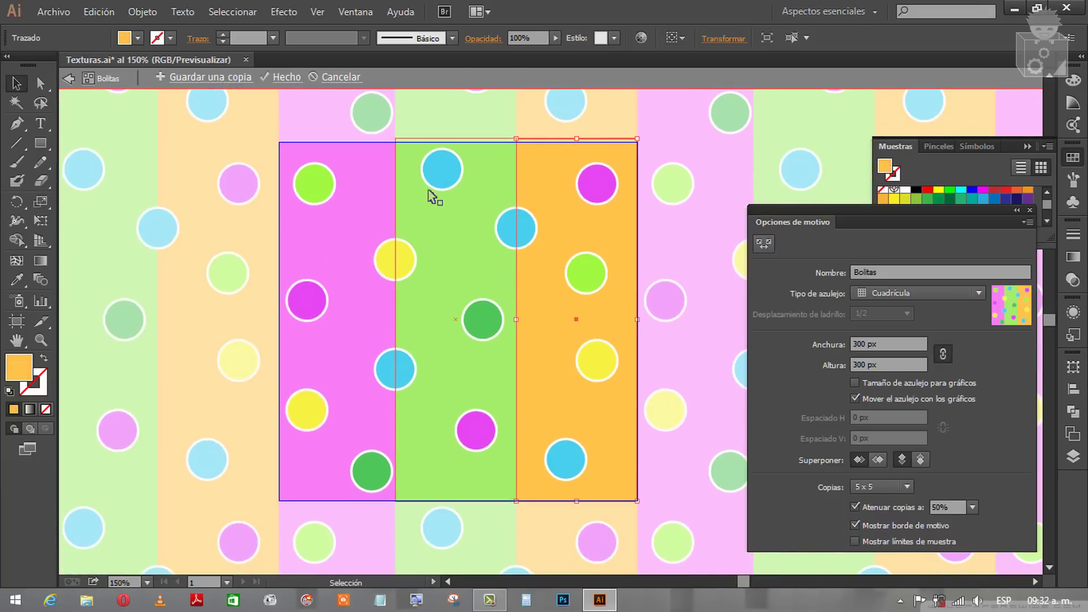
Nudge the blue dot on the green/orange stripe border slightly down
{"action": "left_click", "coordinate": [442, 173]}
{"action": "left_click", "coordinate": [513, 227]}
{"action": "left_click", "coordinate": [597, 185]}
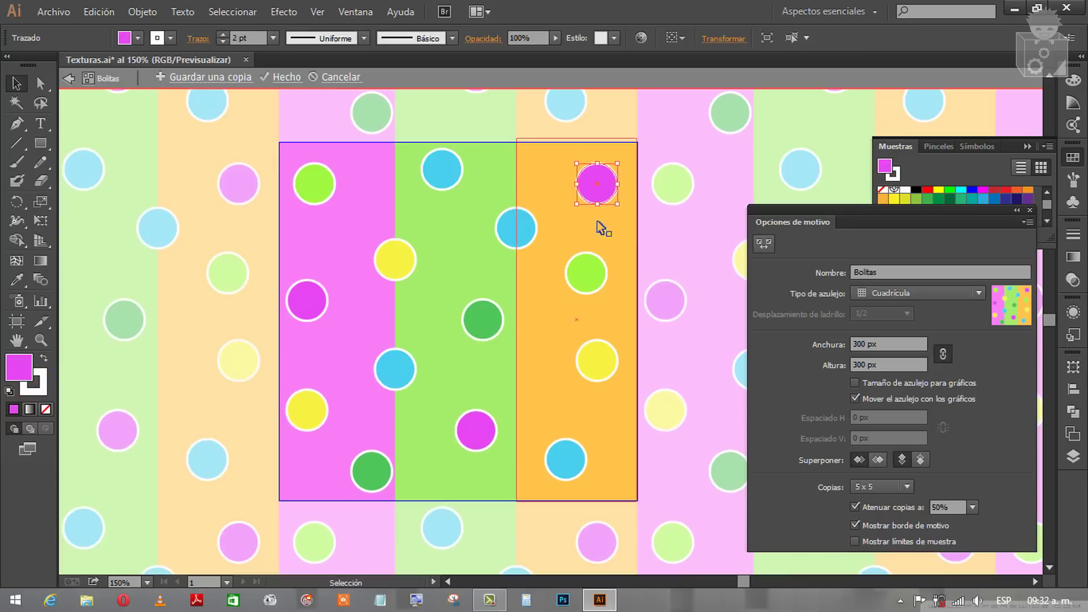
{"action": "left_click", "coordinate": [588, 277]}
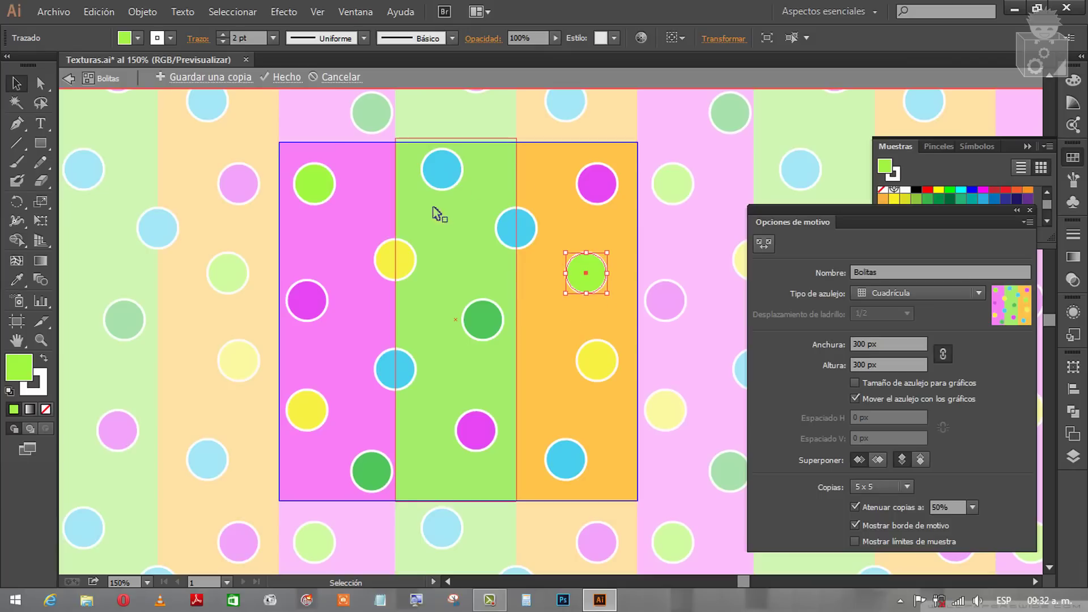
{"action": "left_click", "coordinate": [512, 230]}
{"action": "left_click", "coordinate": [492, 314]}
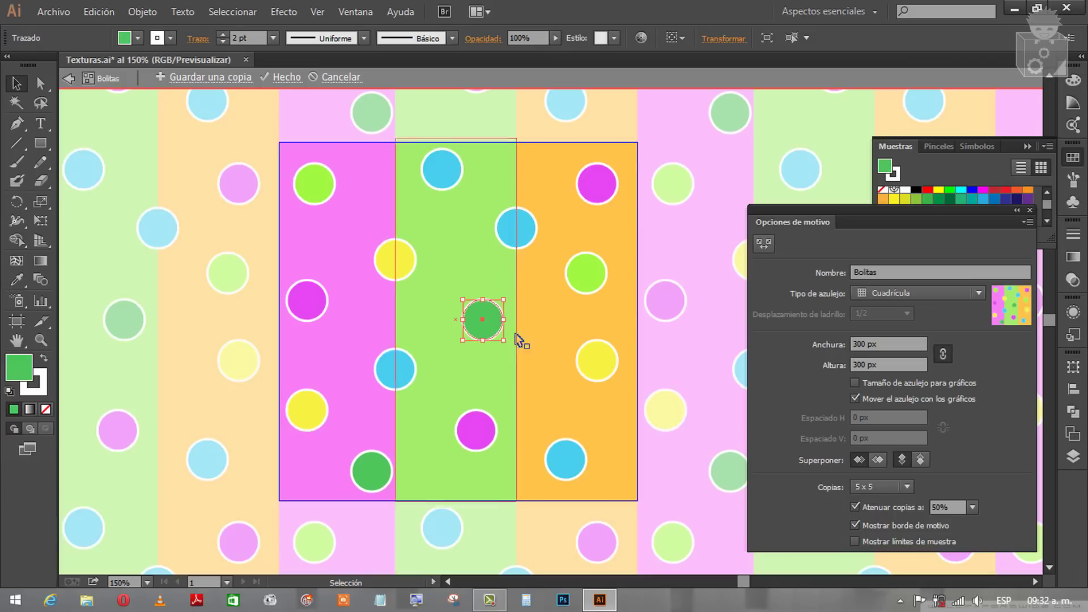
{"action": "left_click_drag", "start_coordinate": [517, 226], "coordinate": [517, 230]}
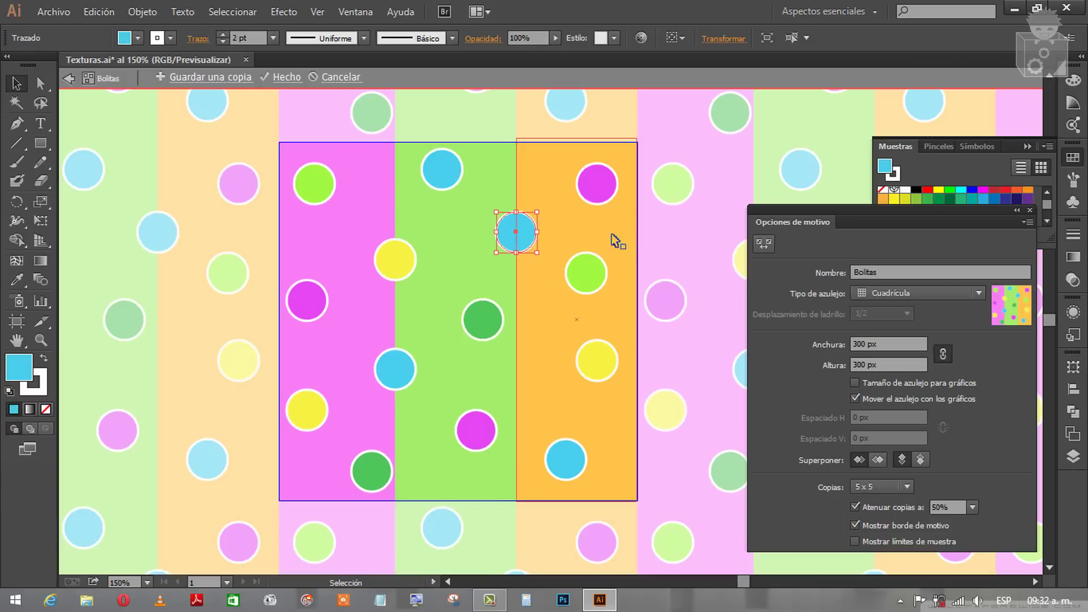
{"action": "left_click", "coordinate": [645, 234]}
Leave pattern editing, shift the rectangle slightly left, and fill it with red polka dots
{"action": "scroll", "coordinate": [660, 234], "scroll_direction": "down", "scroll_amount": 2}
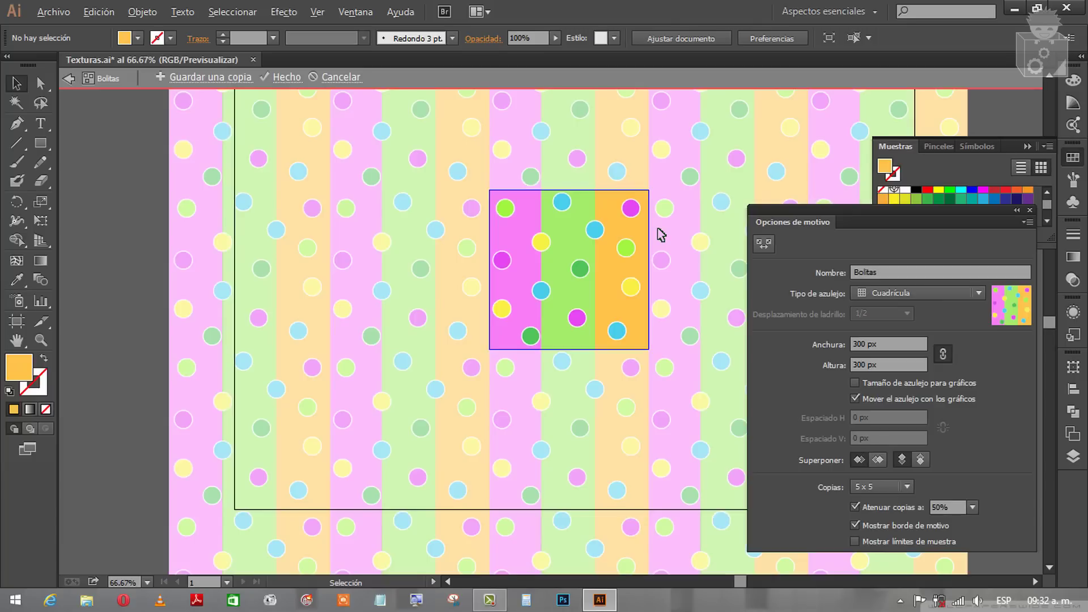
{"action": "left_click_drag", "start_coordinate": [661, 234], "coordinate": [510, 310]}
{"action": "key", "text": "Escape"}
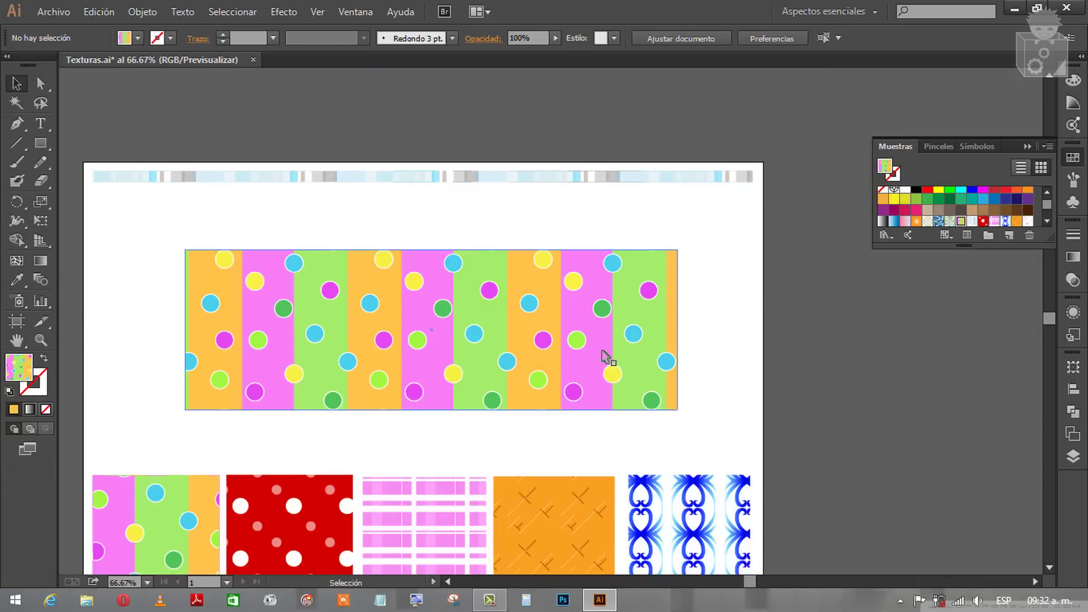
{"action": "left_click_drag", "start_coordinate": [623, 366], "coordinate": [610, 366]}
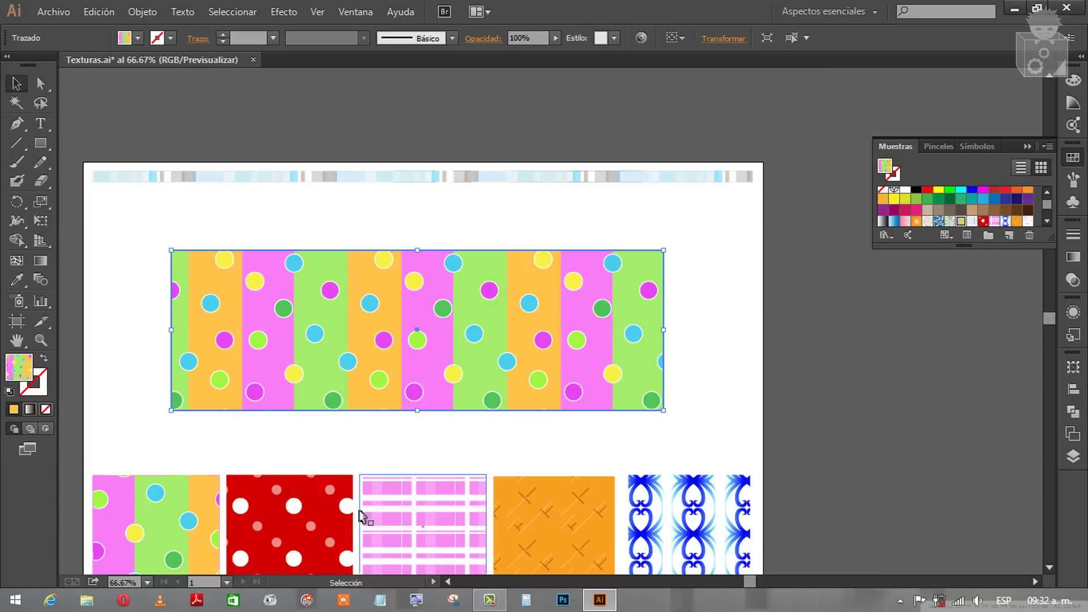
{"action": "left_click", "coordinate": [984, 221]}
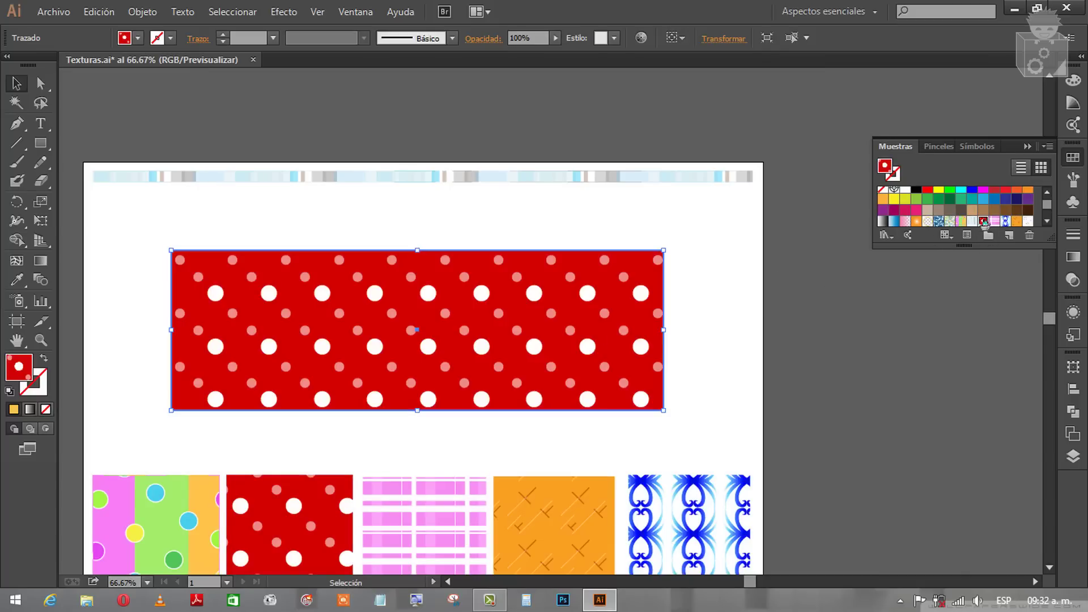
Zoom into the Bolitas Rojitas tile and check its pink and white circles
{"action": "double_click", "coordinate": [983, 221]}
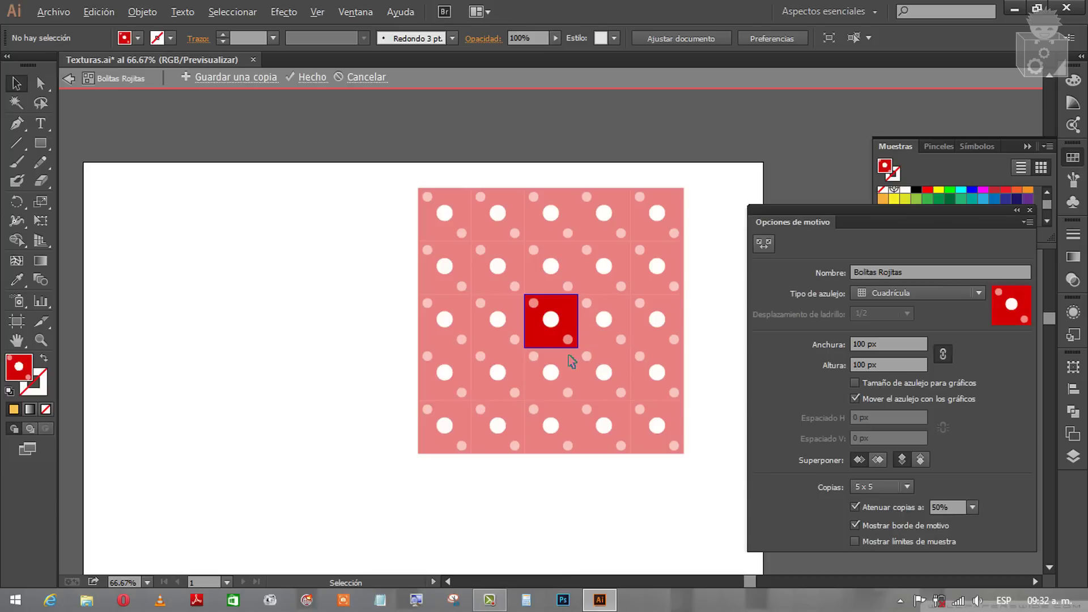
{"action": "scroll", "coordinate": [571, 361], "scroll_direction": "up", "scroll_amount": 3}
{"action": "key", "text": "alt+space"}
{"action": "left_click_drag", "start_coordinate": [567, 260], "coordinate": [573, 331]}
{"action": "scroll", "coordinate": [571, 331], "scroll_direction": "up", "scroll_amount": 2}
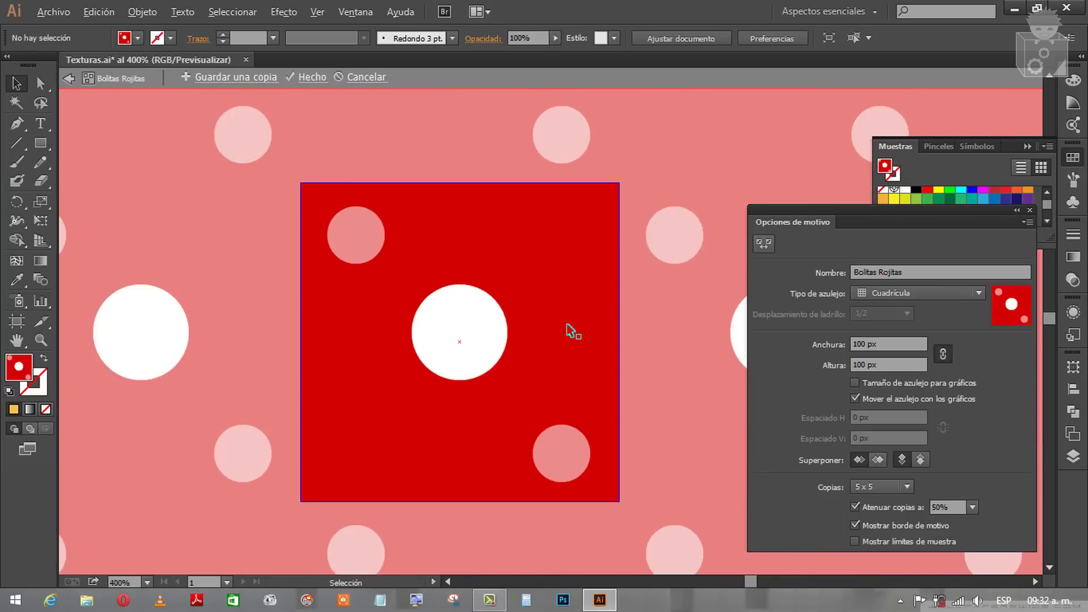
{"action": "left_click", "coordinate": [367, 236]}
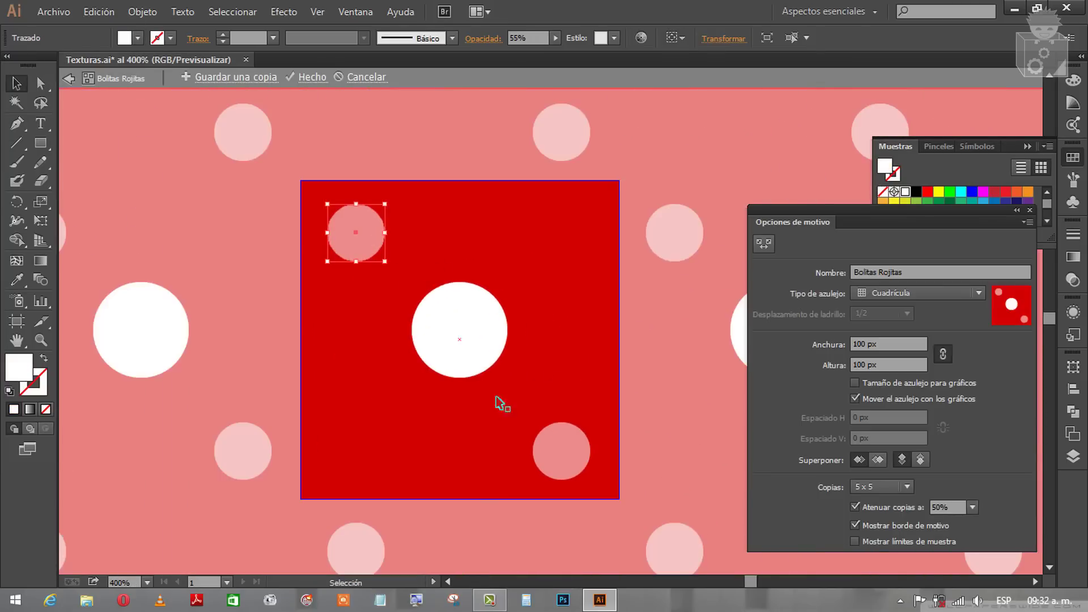
{"action": "left_click", "coordinate": [560, 450]}
{"action": "left_click", "coordinate": [467, 346]}
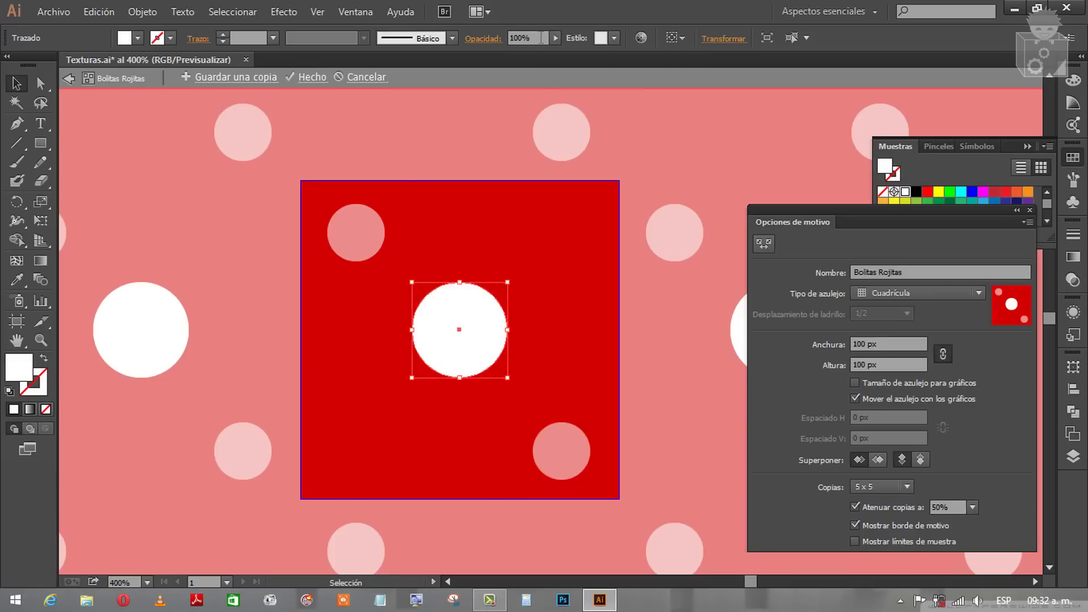
{"action": "left_click", "coordinate": [365, 219]}
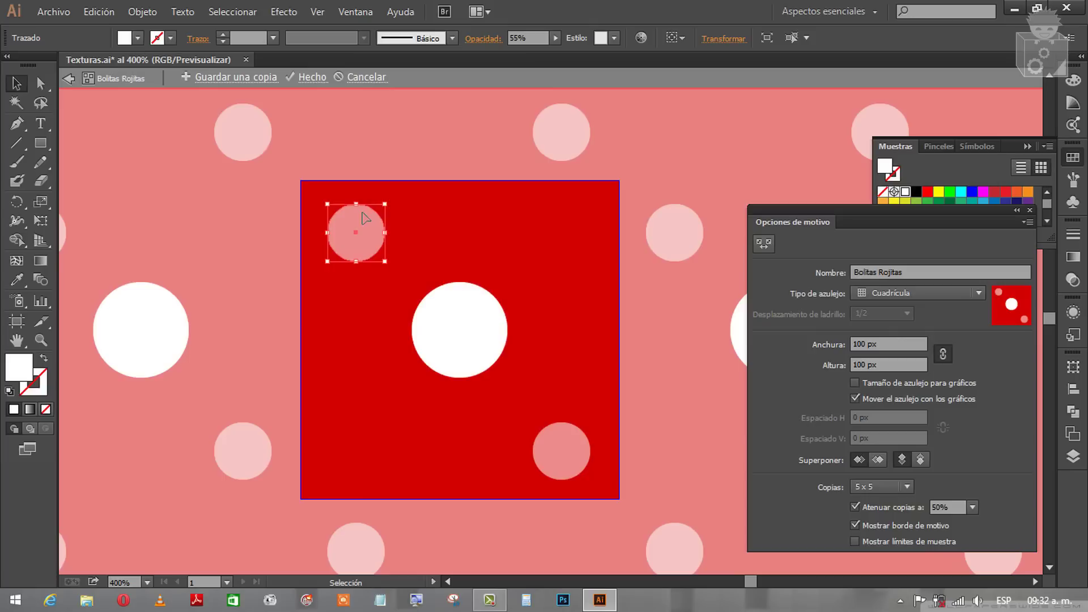
{"action": "left_click", "coordinate": [563, 453]}
Exit pattern editing and pan out until all pattern tiles are visible
{"action": "scroll", "coordinate": [313, 258], "scroll_direction": "down", "scroll_amount": 2}
{"action": "scroll", "coordinate": [317, 264], "scroll_direction": "down", "scroll_amount": 2}
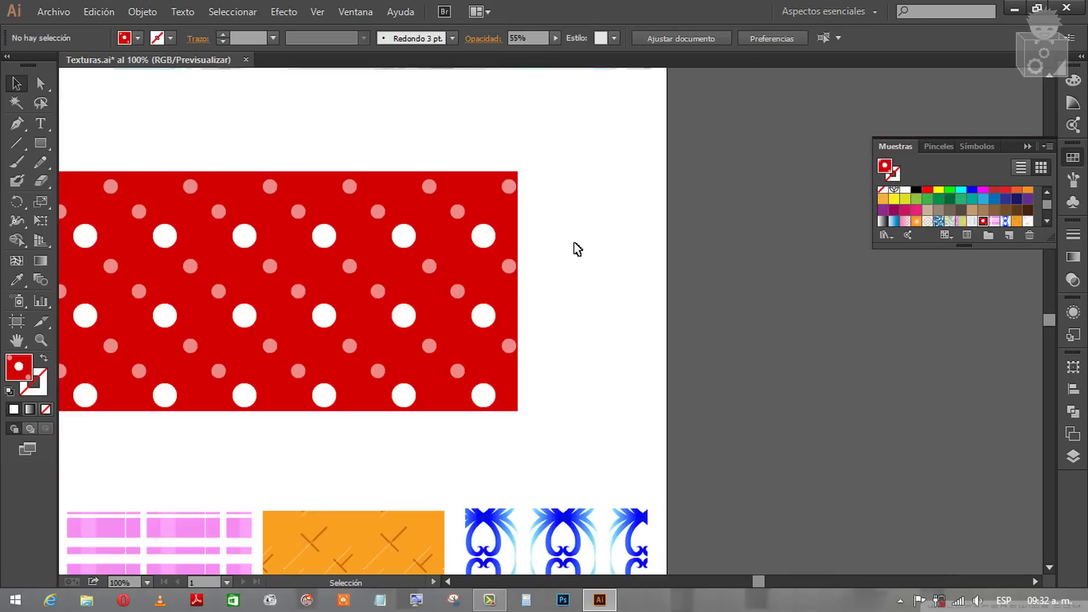
{"action": "key", "text": "Escape"}
{"action": "left_click_drag", "start_coordinate": [529, 411], "coordinate": [741, 309]}
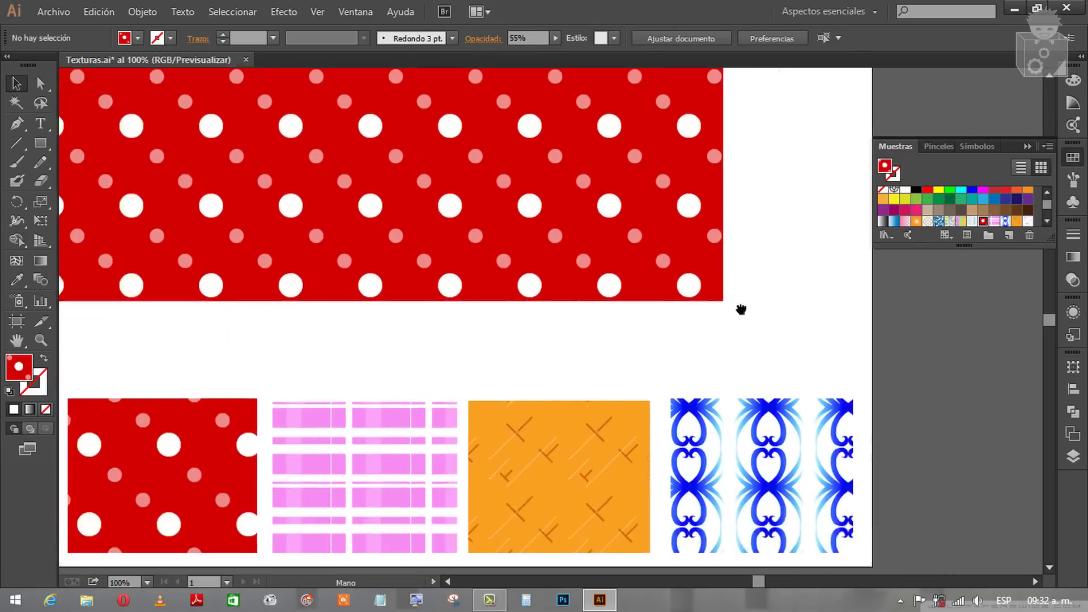
{"action": "scroll", "coordinate": [652, 355], "scroll_direction": "down", "scroll_amount": 1}
{"action": "mouse_move", "coordinate": [651, 354]}
{"action": "left_mouse_down"}
{"action": "mouse_move", "coordinate": [629, 411]}
{"action": "mouse_move", "coordinate": [631, 447]}
{"action": "left_mouse_up"}
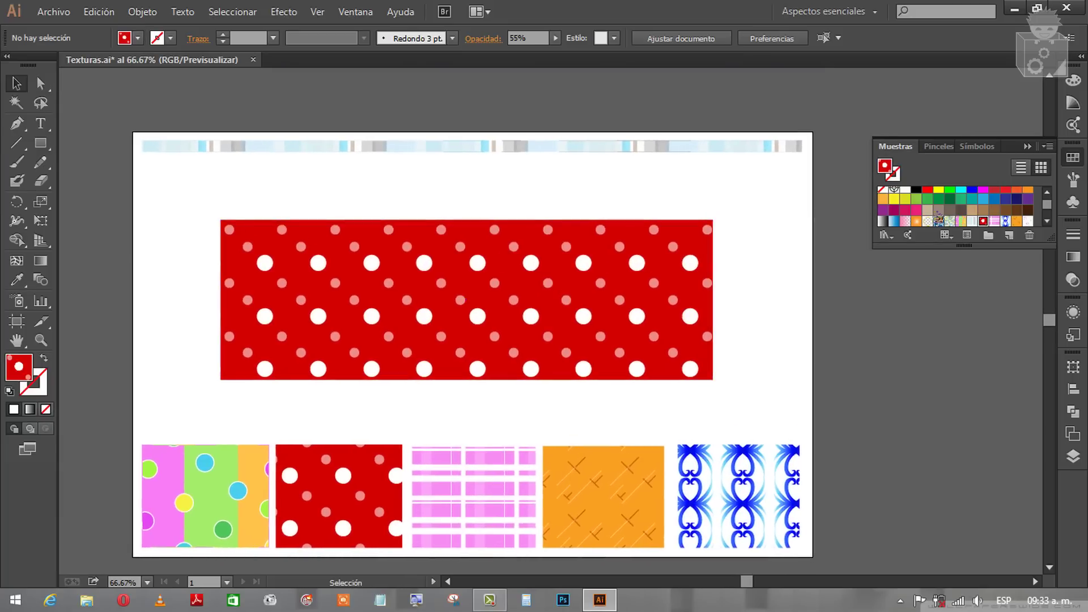
Replace the rectangle's red polka dots with the pink plaid pattern and inspect the plaid tile
{"action": "left_click", "coordinate": [605, 286]}
{"action": "left_click", "coordinate": [997, 222]}
{"action": "left_click", "coordinate": [838, 304]}
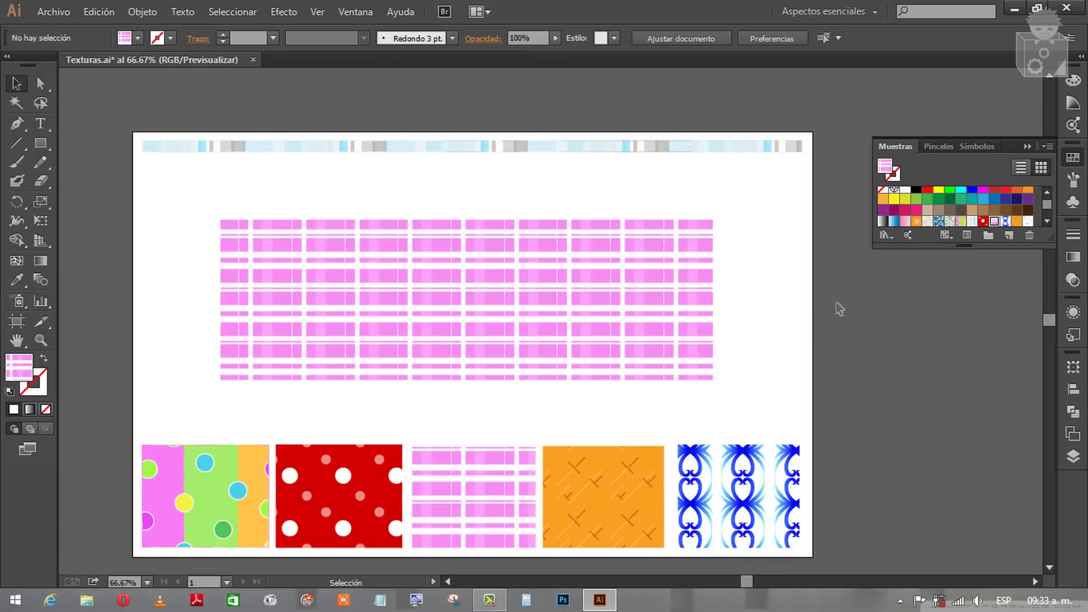
{"action": "scroll", "coordinate": [482, 495], "scroll_direction": "up", "scroll_amount": 4}
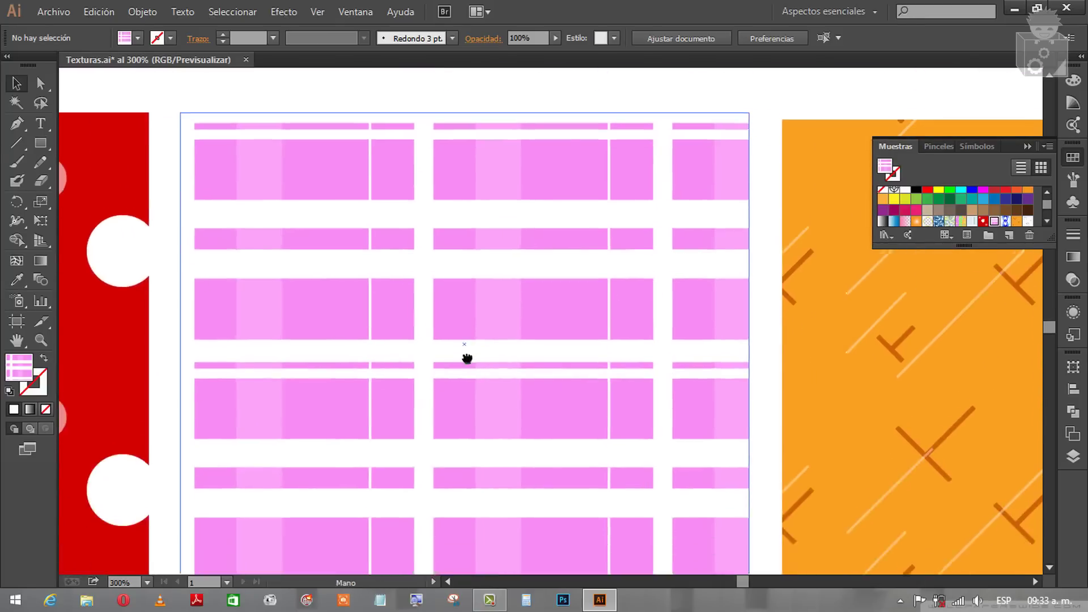
{"action": "scroll", "coordinate": [465, 298], "scroll_direction": "down", "scroll_amount": 1}
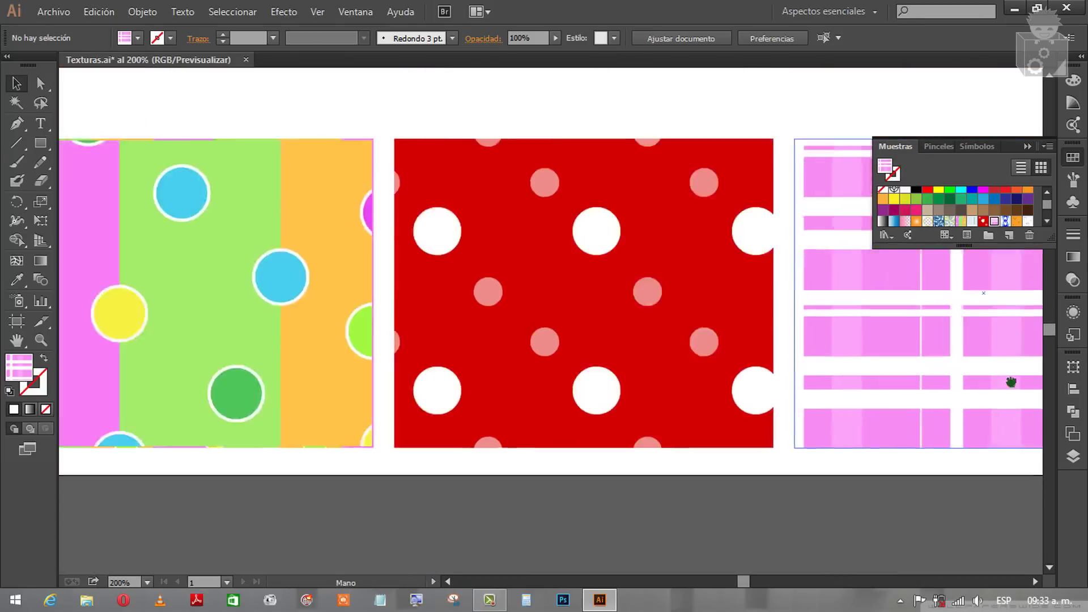
{"action": "mouse_move", "coordinate": [281, 365]}
{"action": "left_mouse_down"}
{"action": "mouse_move", "coordinate": [991, 388]}
{"action": "mouse_move", "coordinate": [257, 389]}
{"action": "left_mouse_up"}
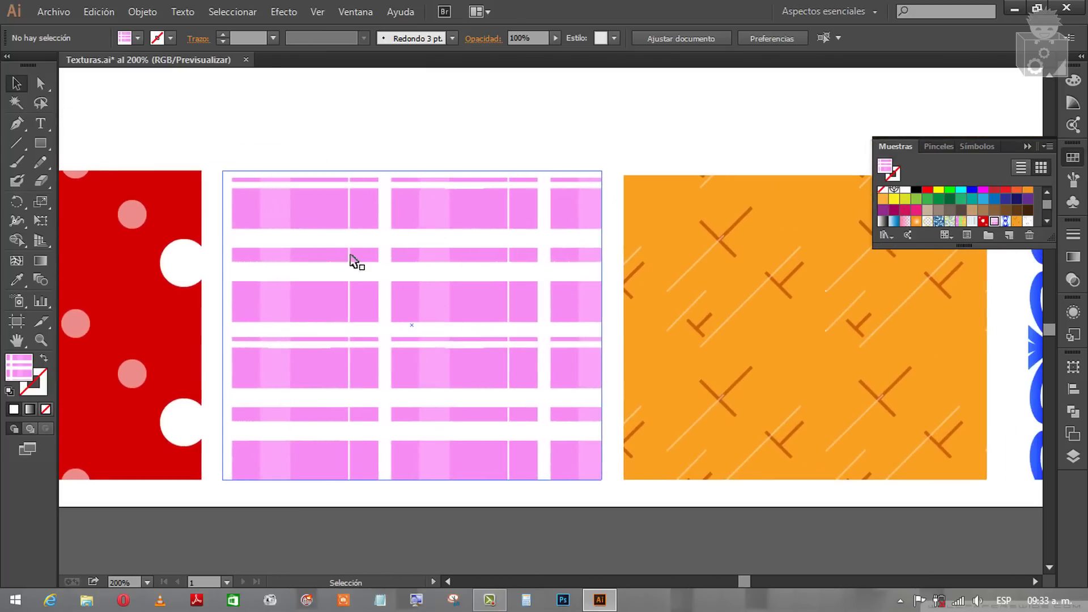
{"action": "double_click", "coordinate": [994, 221]}
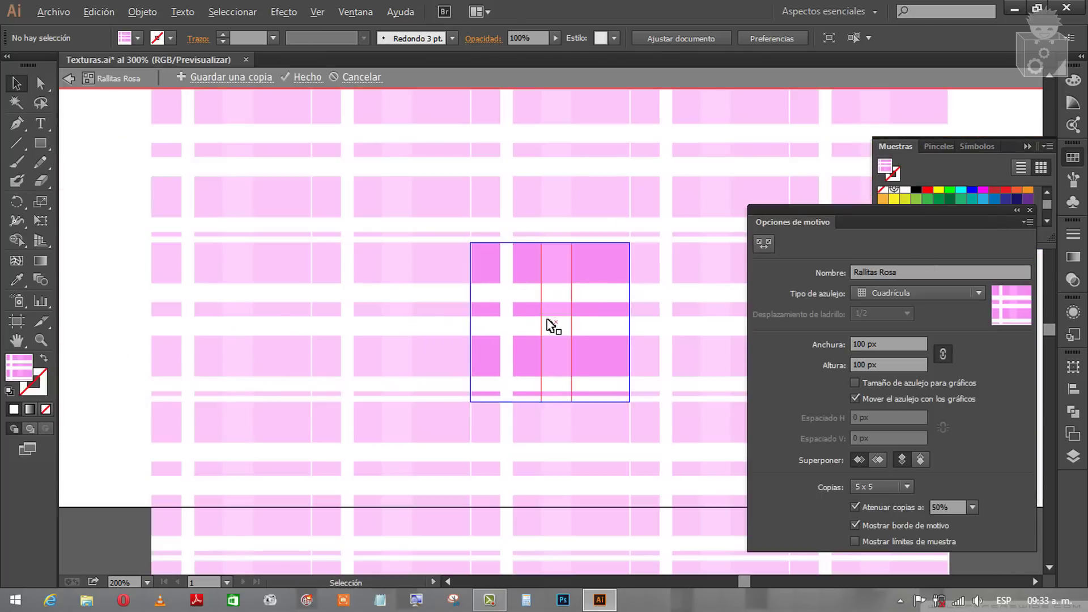
{"action": "scroll", "coordinate": [554, 323], "scroll_direction": "up", "scroll_amount": 2}
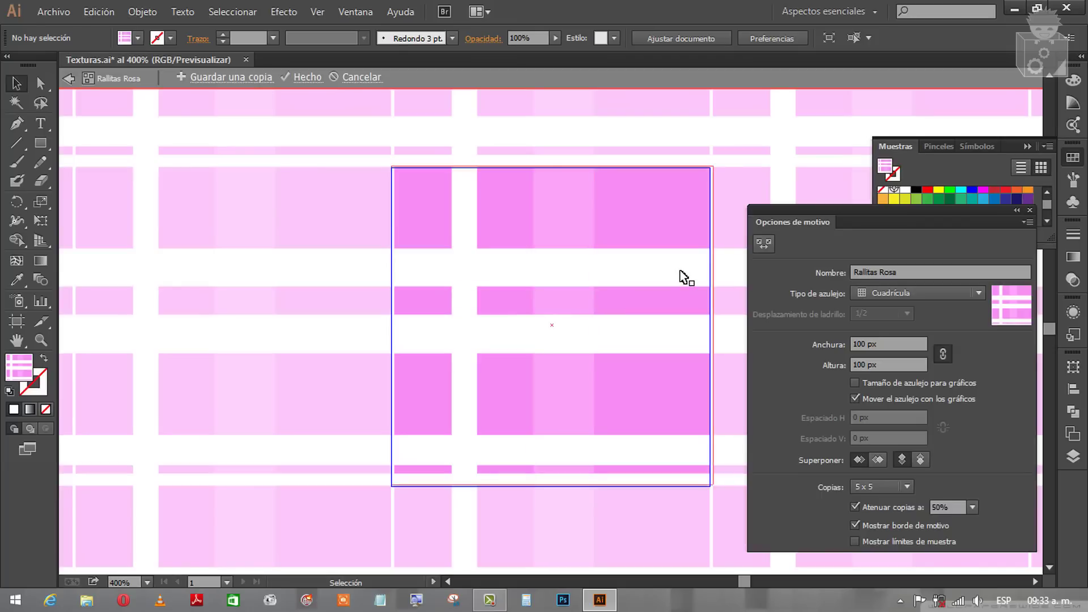
{"action": "left_click", "coordinate": [656, 221]}
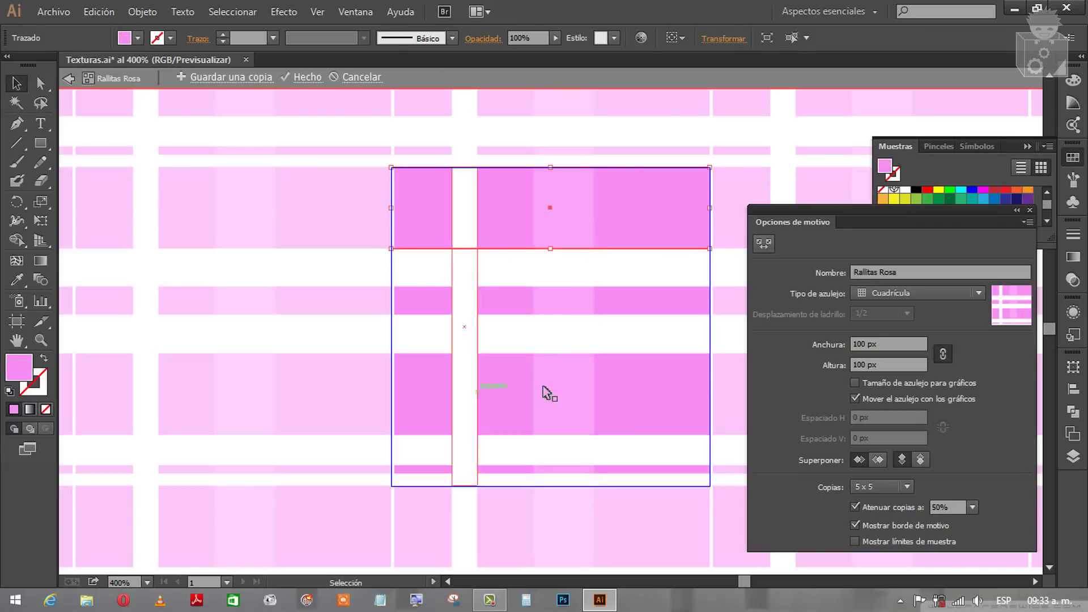
{"action": "left_click", "coordinate": [631, 396]}
{"action": "left_click", "coordinate": [640, 301]}
{"action": "left_click", "coordinate": [624, 215]}
{"action": "left_click", "coordinate": [570, 202]}
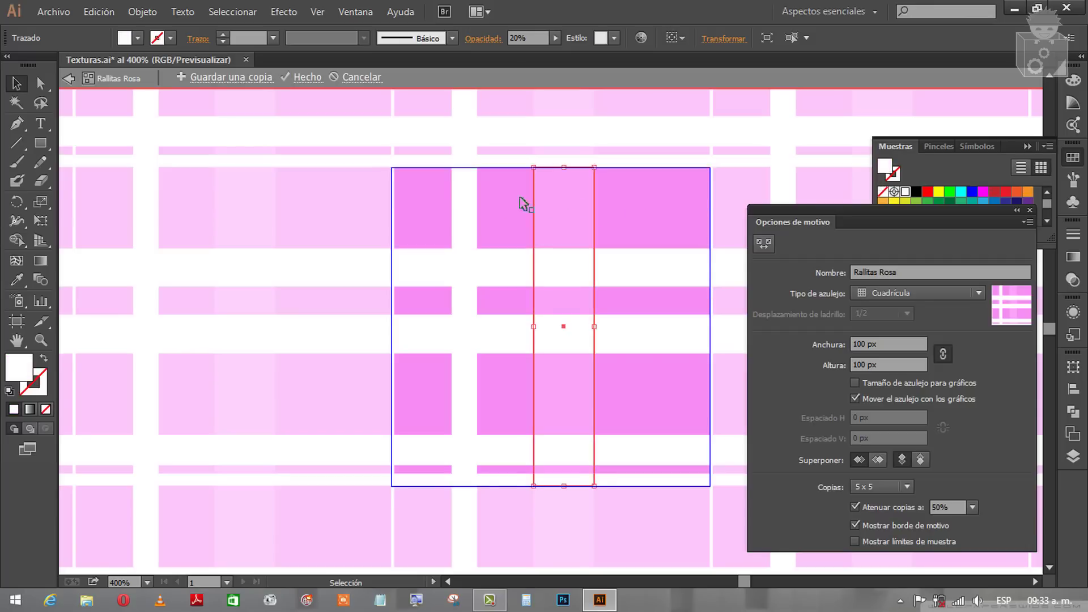
{"action": "left_click", "coordinate": [463, 204]}
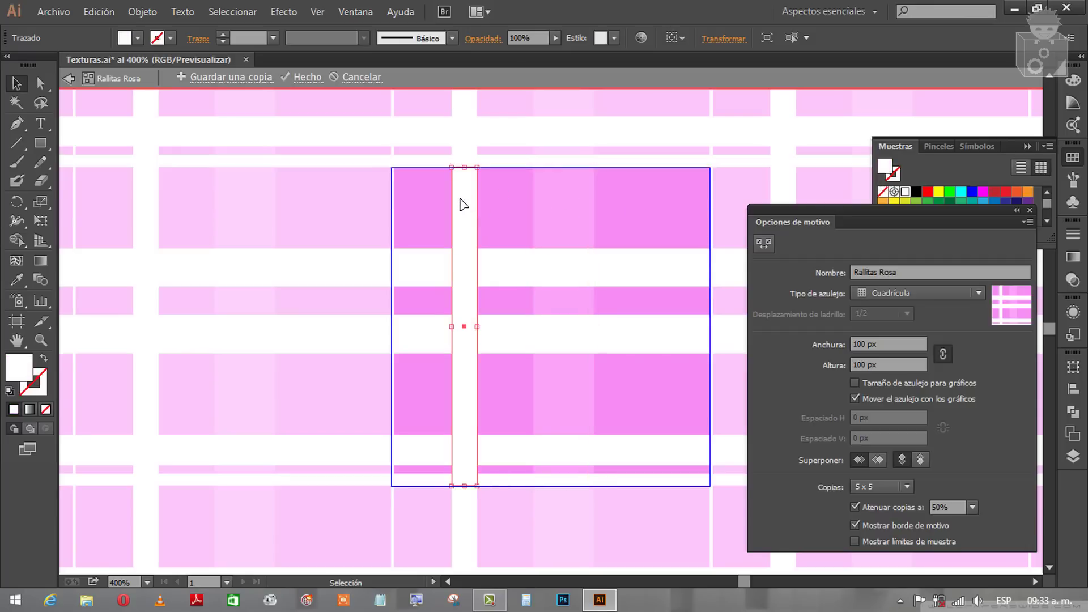
{"action": "left_click", "coordinate": [548, 214]}
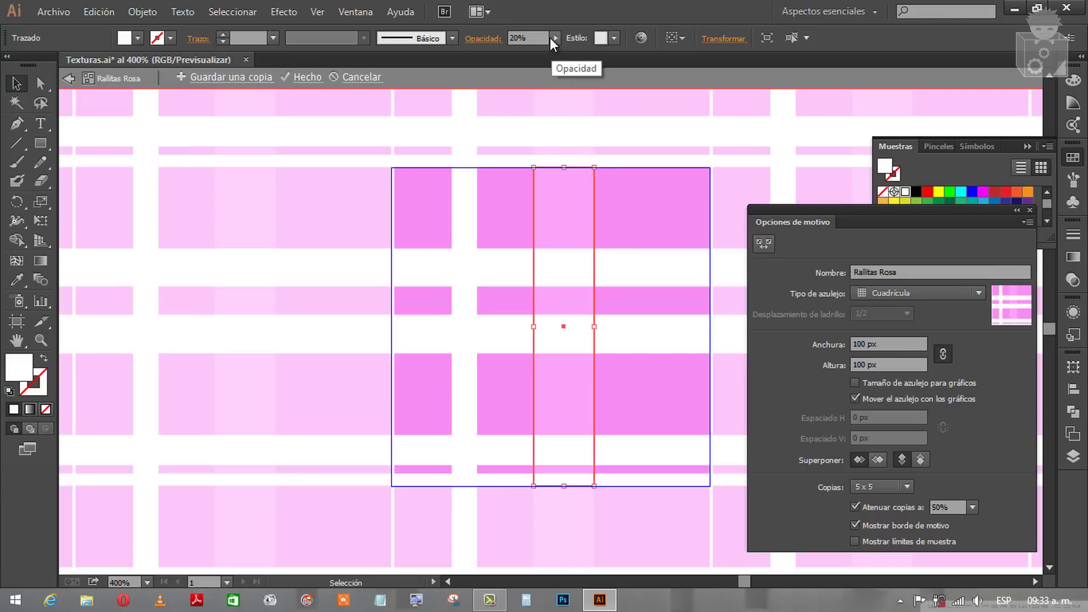
{"action": "key", "text": "ctrl+minus"}
{"action": "key", "text": "ctrl+minus"}
{"action": "key", "text": "ctrl+minus"}
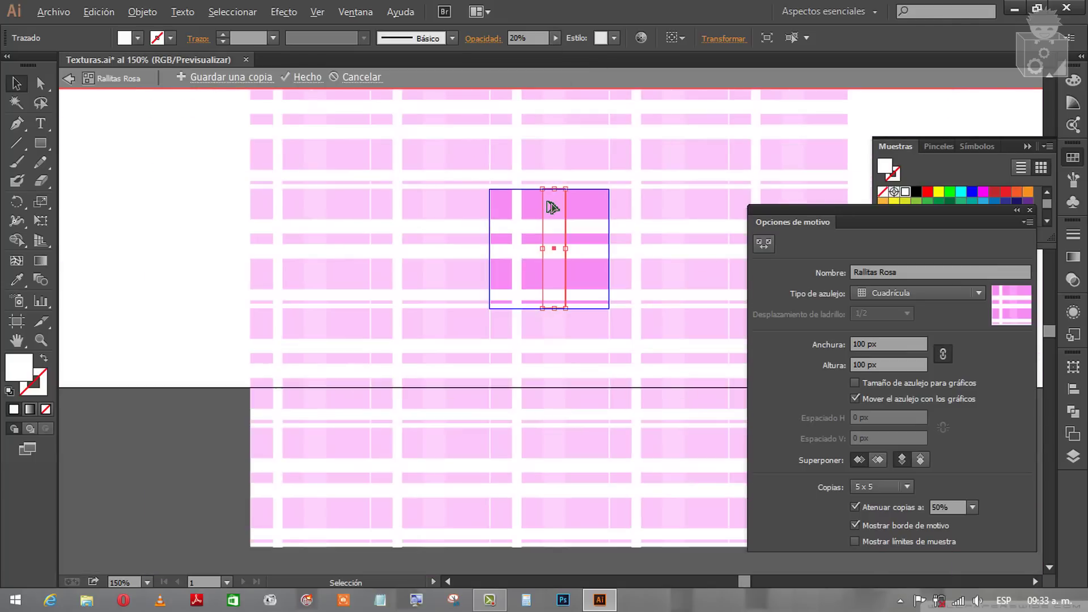
{"action": "key", "text": "Escape"}
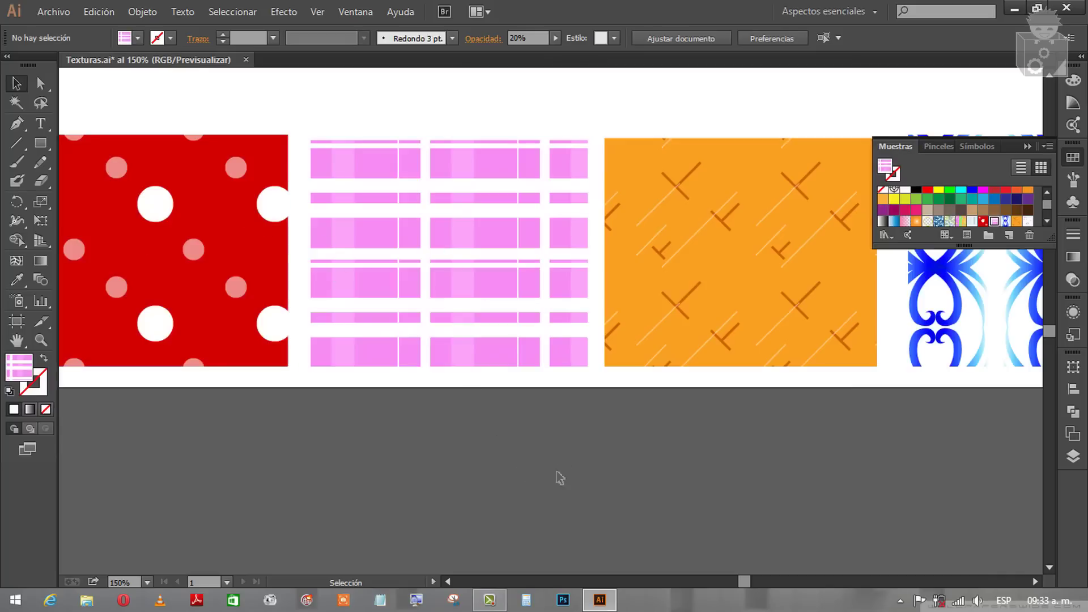
{"action": "scroll", "coordinate": [333, 469], "scroll_direction": "right", "scroll_amount": 10}
{"action": "left_click", "coordinate": [361, 211]}
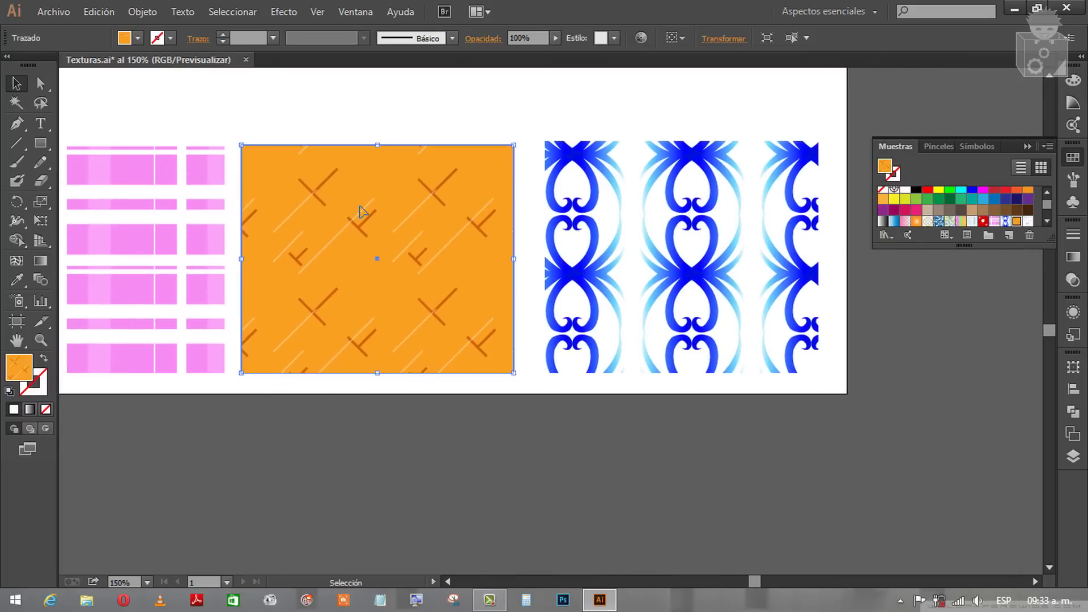
{"action": "double_click", "coordinate": [1016, 221]}
{"action": "key", "text": "ctrl+plus"}
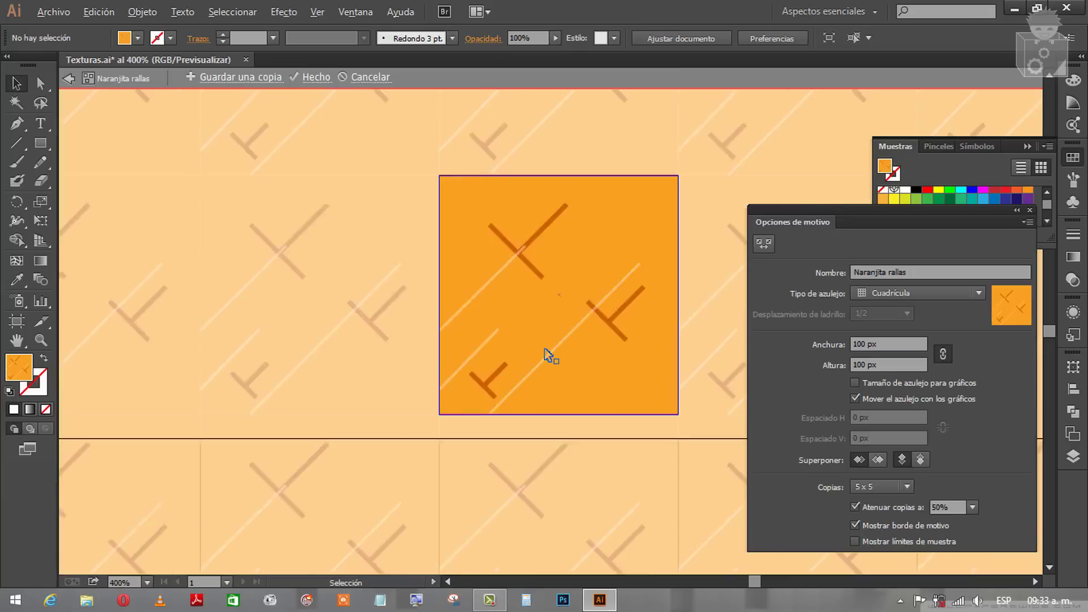
{"action": "key", "text": "ctrl+plus"}
{"action": "left_click_drag", "start_coordinate": [545, 355], "coordinate": [459, 403]}
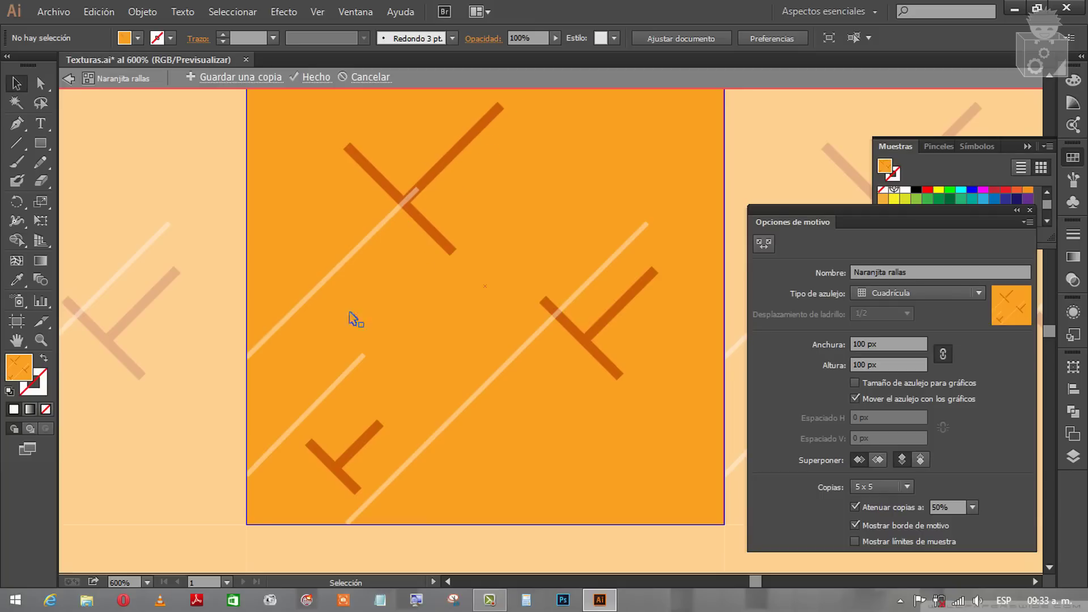
{"action": "left_click_drag", "start_coordinate": [394, 304], "coordinate": [413, 339]}
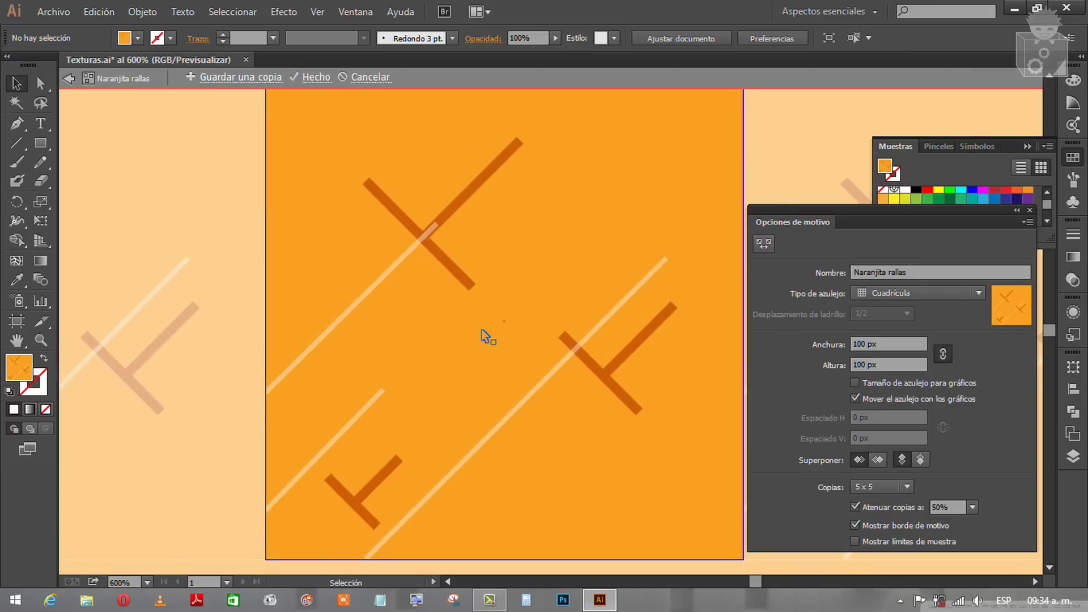
{"action": "scroll", "coordinate": [489, 337], "scroll_direction": "down", "scroll_amount": 1}
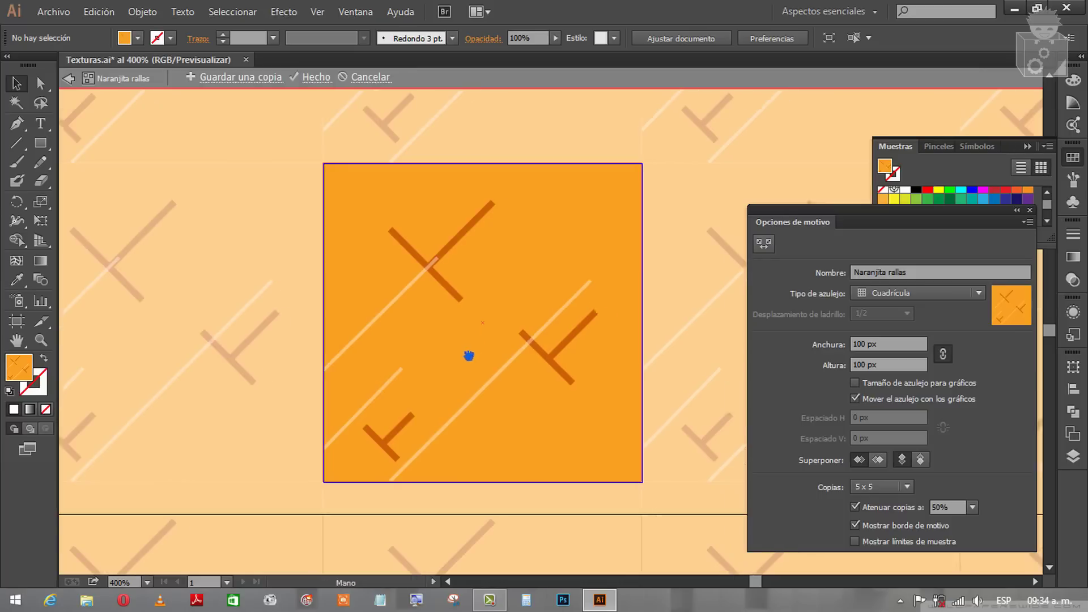
{"action": "left_click_drag", "start_coordinate": [498, 364], "coordinate": [426, 347]}
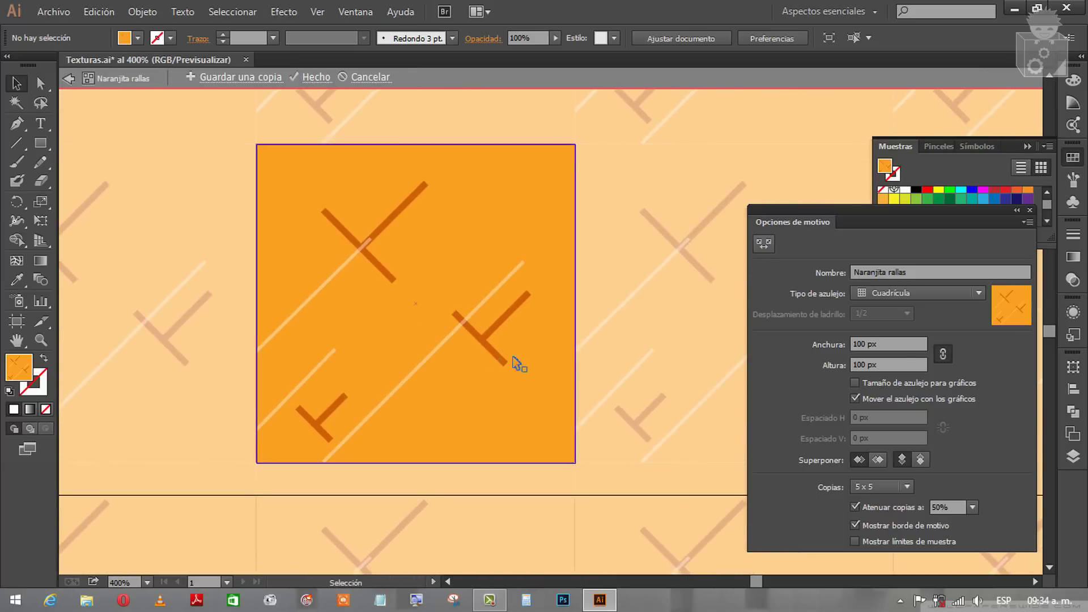
{"action": "double_click", "coordinate": [678, 300]}
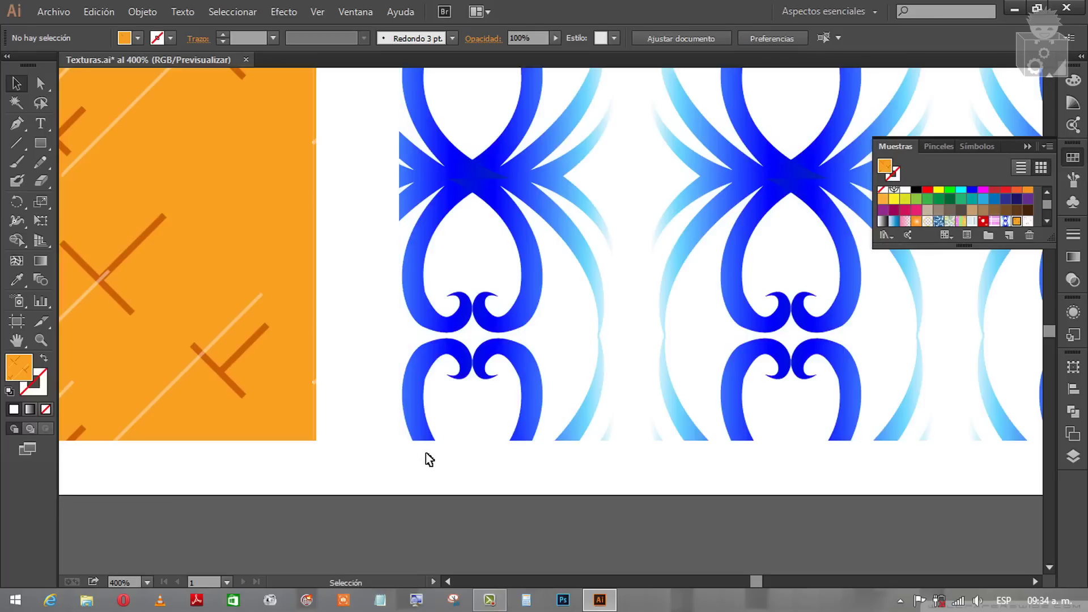
Refill the large pink plaid rectangle with the light-blue Lineas stripe pattern
{"action": "scroll", "coordinate": [376, 357], "scroll_direction": "down", "scroll_amount": 3}
{"action": "scroll", "coordinate": [347, 294], "scroll_direction": "down", "scroll_amount": 1}
{"action": "scroll", "coordinate": [316, 241], "scroll_direction": "down", "scroll_amount": 1}
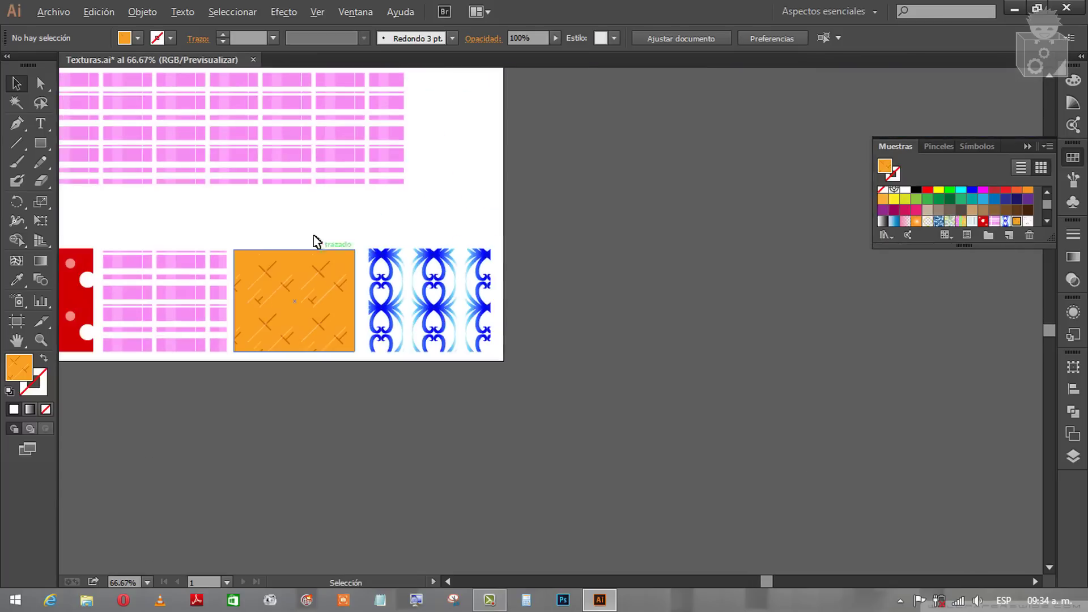
{"action": "mouse_move", "coordinate": [316, 240]}
{"action": "left_mouse_down"}
{"action": "mouse_move", "coordinate": [426, 260]}
{"action": "mouse_move", "coordinate": [576, 338]}
{"action": "left_mouse_up"}
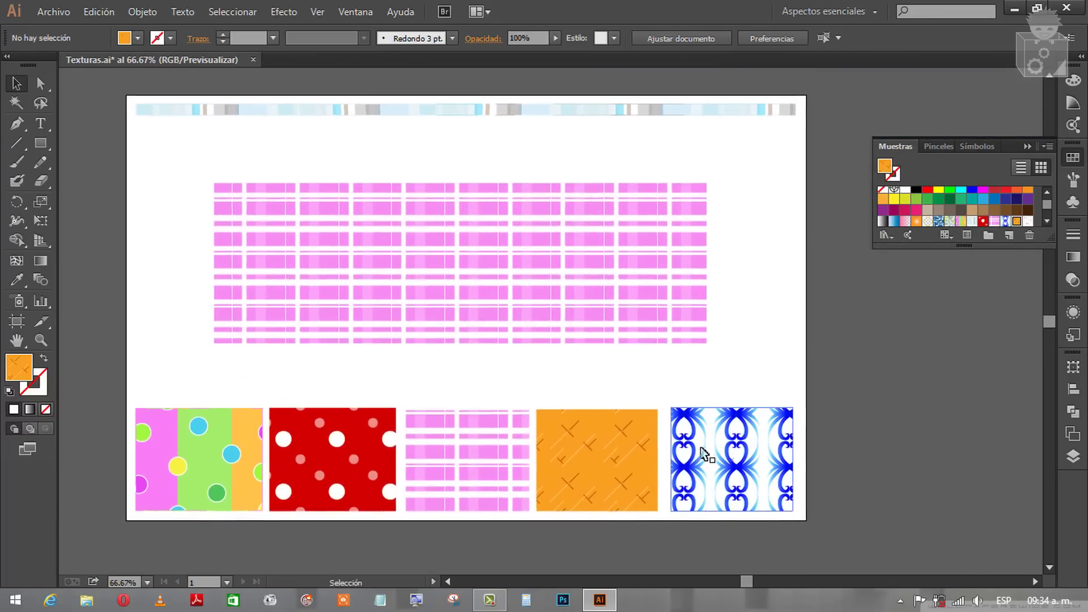
{"action": "left_click", "coordinate": [535, 110]}
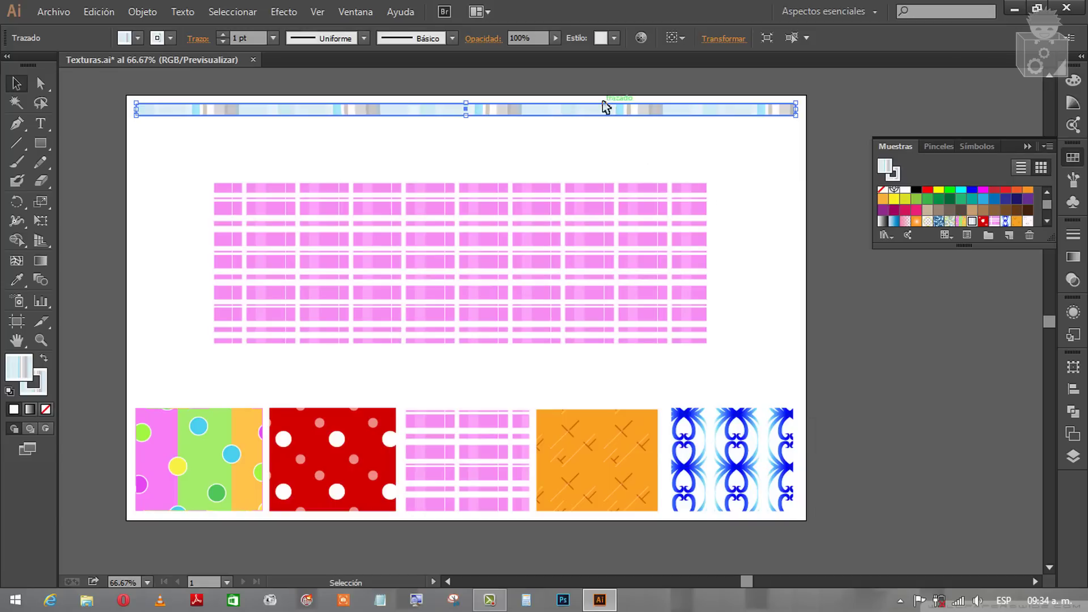
{"action": "left_click", "coordinate": [705, 187]}
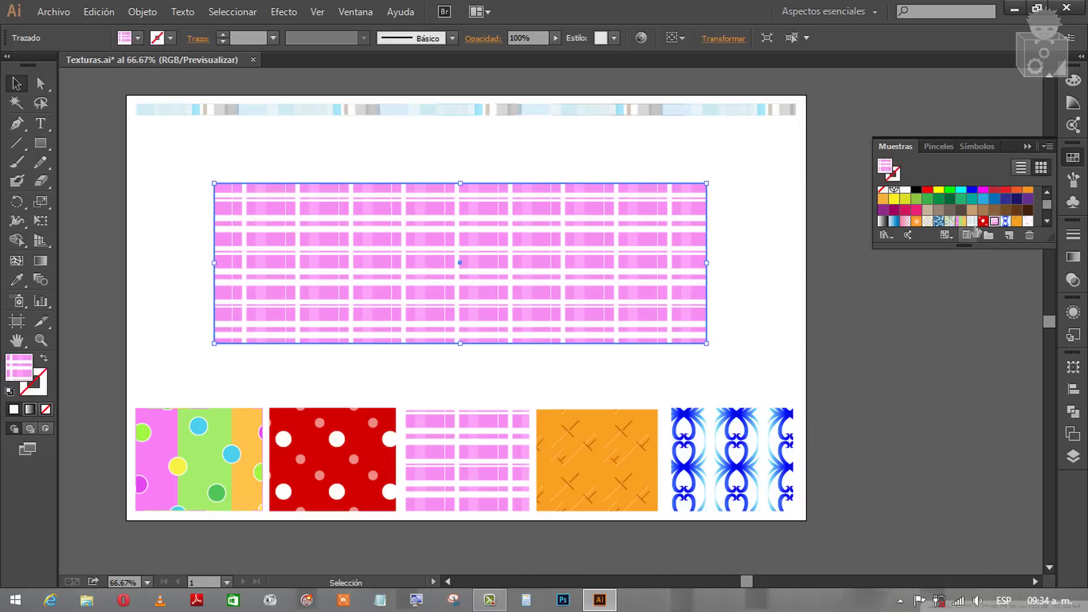
{"action": "left_click", "coordinate": [973, 222]}
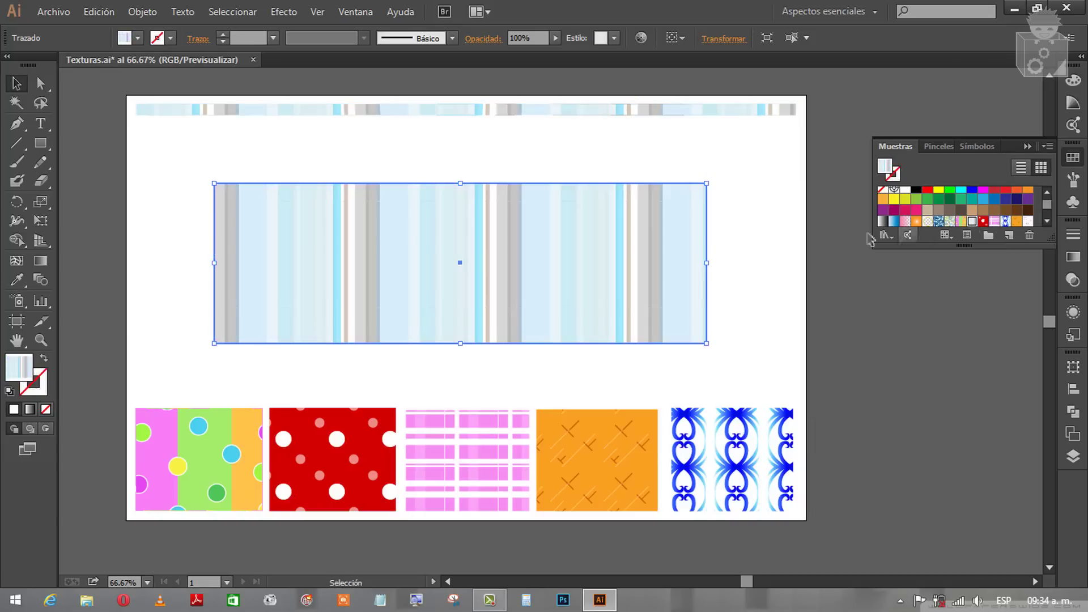
In the Lineas tile editor, move the pale left rectangle far to the left
{"action": "double_click", "coordinate": [972, 222]}
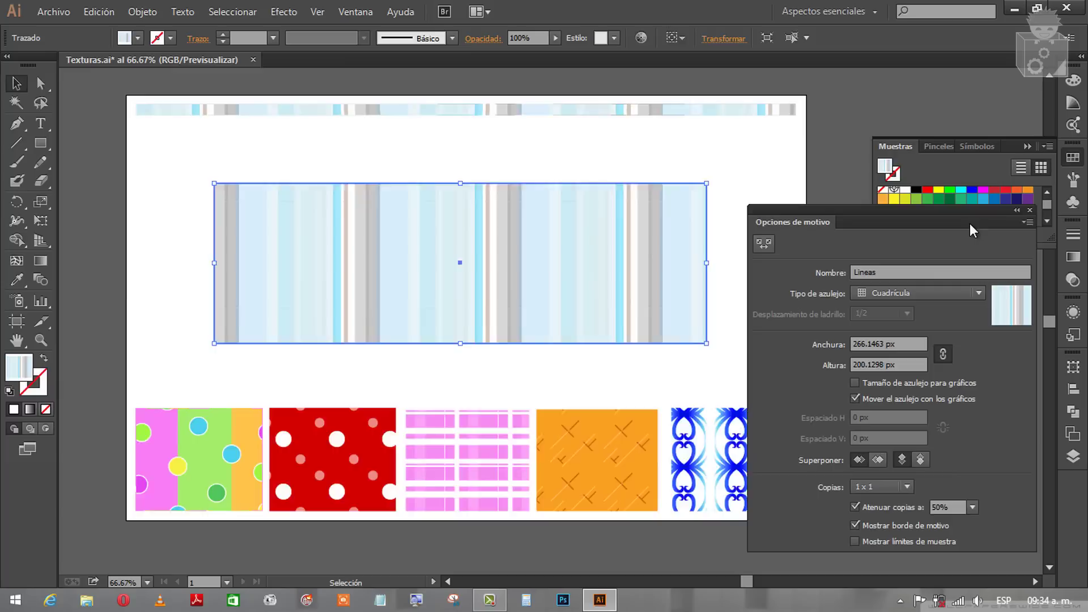
{"action": "scroll", "coordinate": [618, 390], "scroll_direction": "up", "scroll_amount": 4}
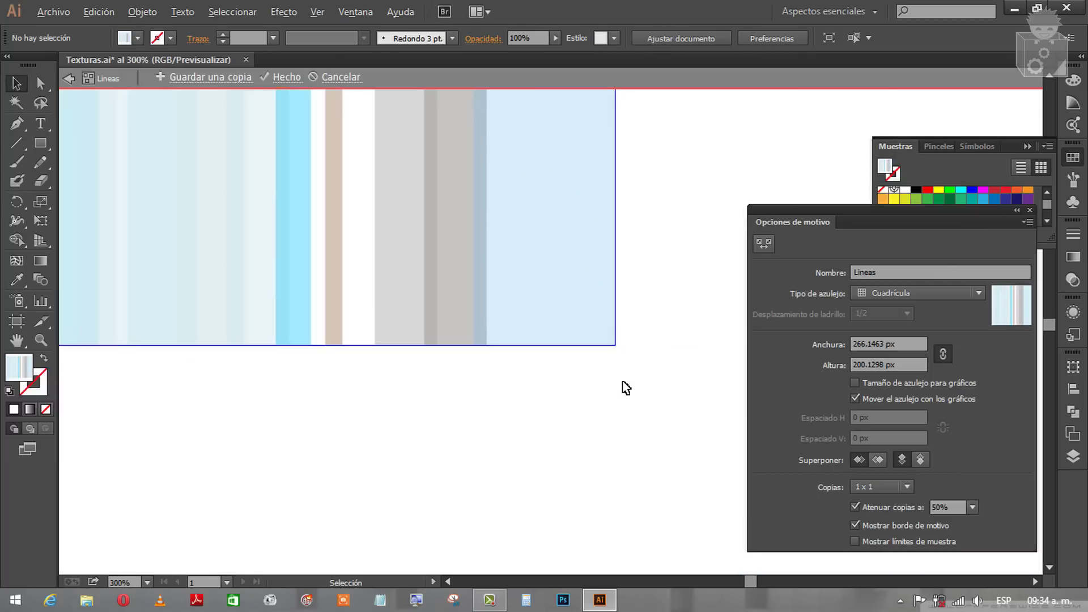
{"action": "left_click_drag", "start_coordinate": [455, 194], "coordinate": [556, 373]}
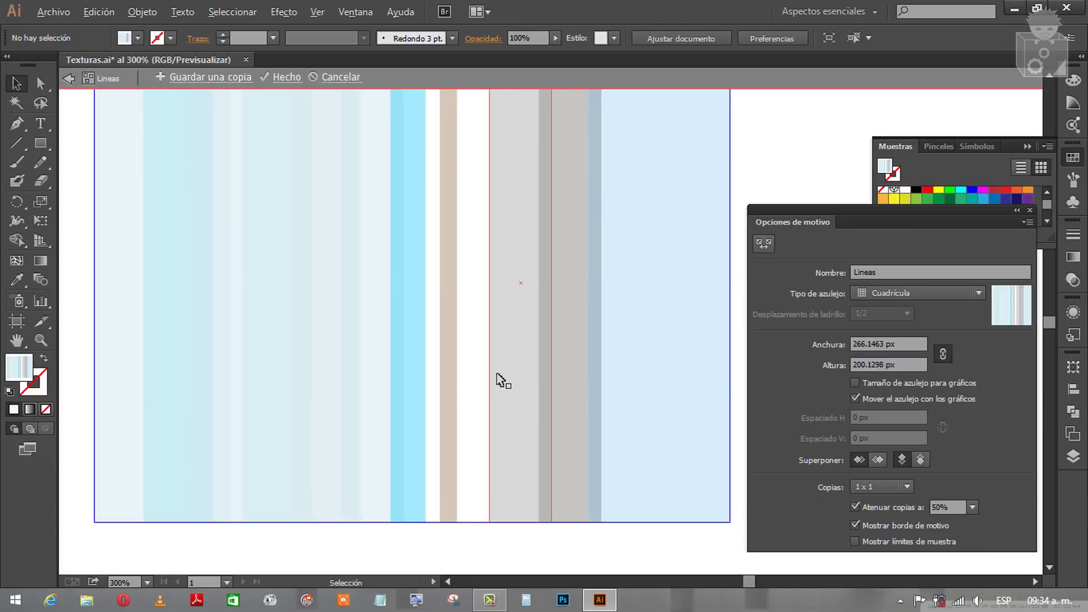
{"action": "scroll", "coordinate": [502, 381], "scroll_direction": "down", "scroll_amount": 1}
{"action": "left_click", "coordinate": [381, 339]}
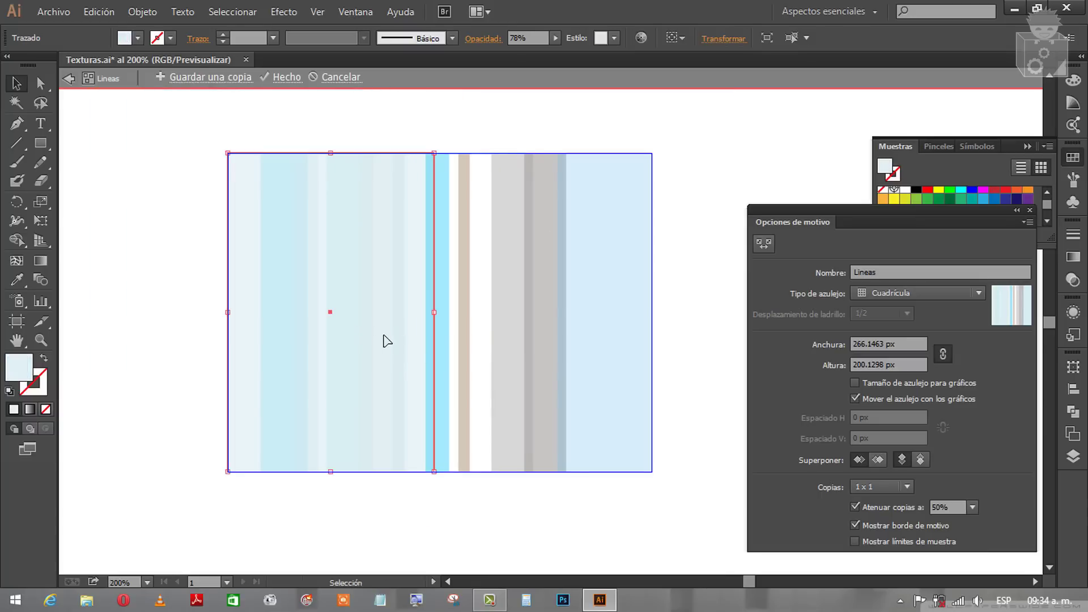
{"action": "left_click_drag", "start_coordinate": [387, 340], "coordinate": [231, 340]}
{"action": "left_click_drag", "start_coordinate": [487, 340], "coordinate": [210, 332]}
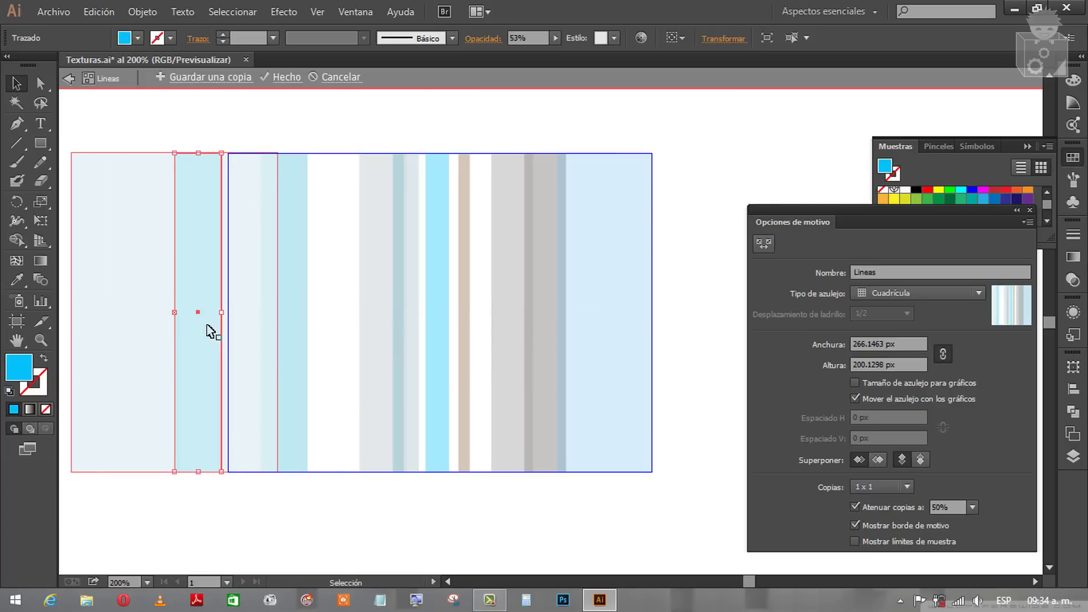
Slide the pale blue and thin stripes left toward the tile edge
{"action": "left_click", "coordinate": [309, 357]}
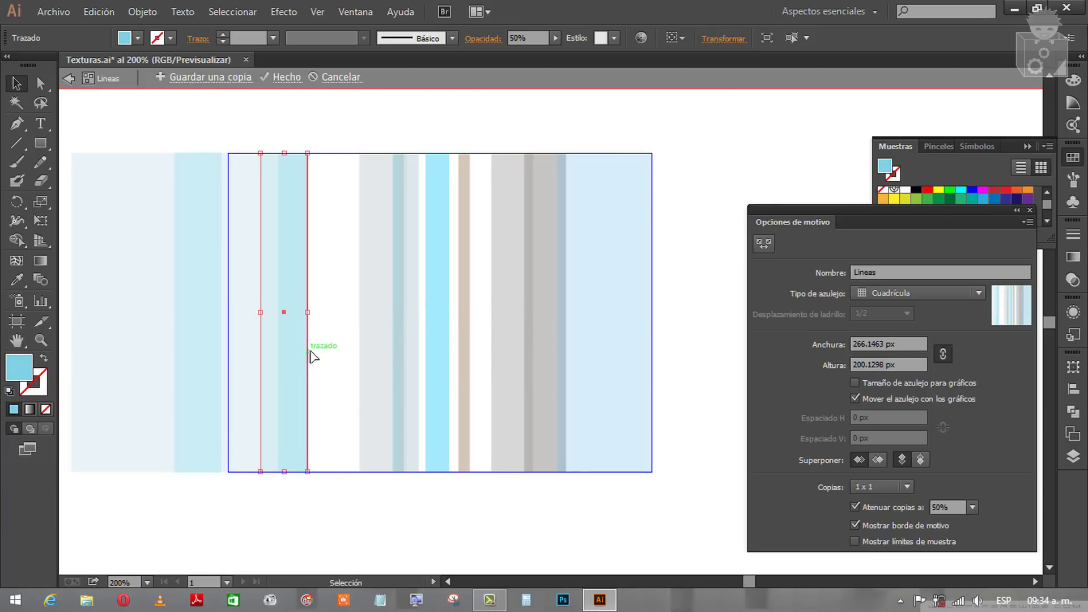
{"action": "mouse_move", "coordinate": [309, 351]}
{"action": "left_mouse_down"}
{"action": "mouse_move", "coordinate": [391, 353]}
{"action": "mouse_move", "coordinate": [254, 359]}
{"action": "left_mouse_up"}
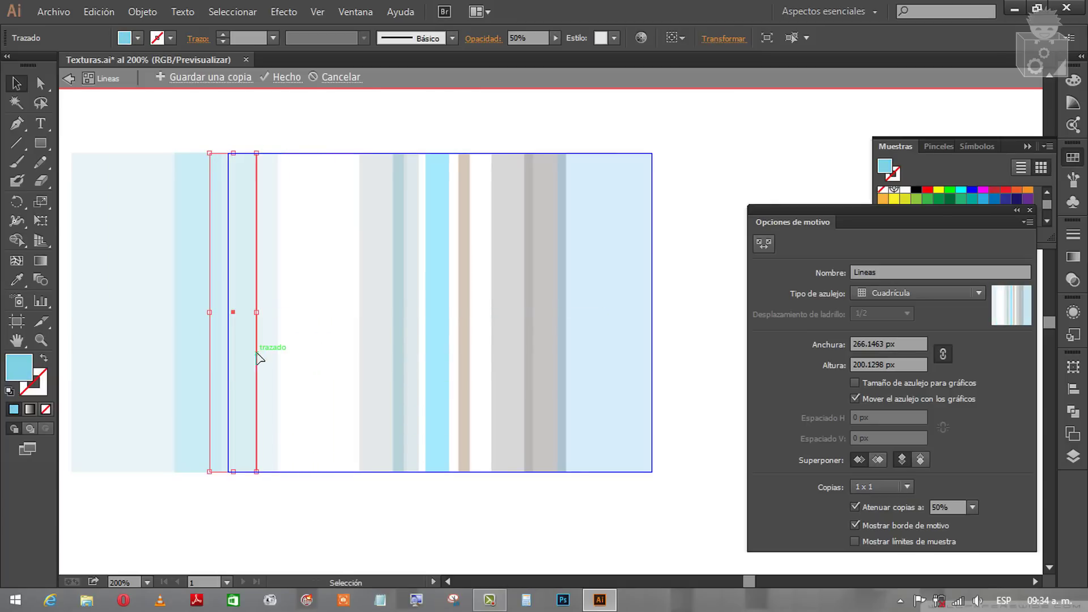
{"action": "left_click_drag", "start_coordinate": [396, 377], "coordinate": [243, 373]}
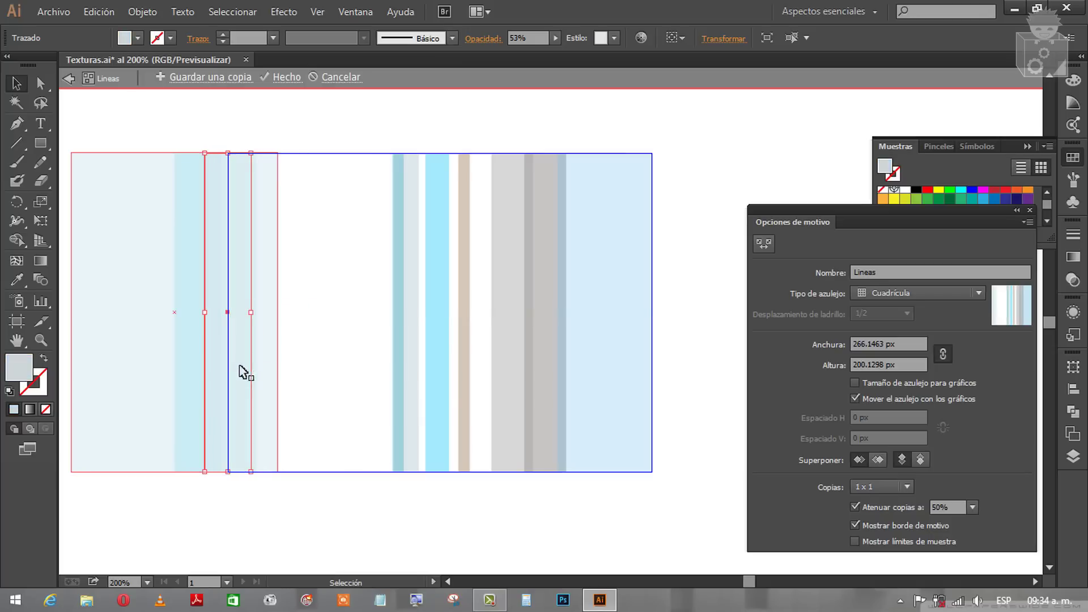
{"action": "left_click_drag", "start_coordinate": [396, 390], "coordinate": [235, 389]}
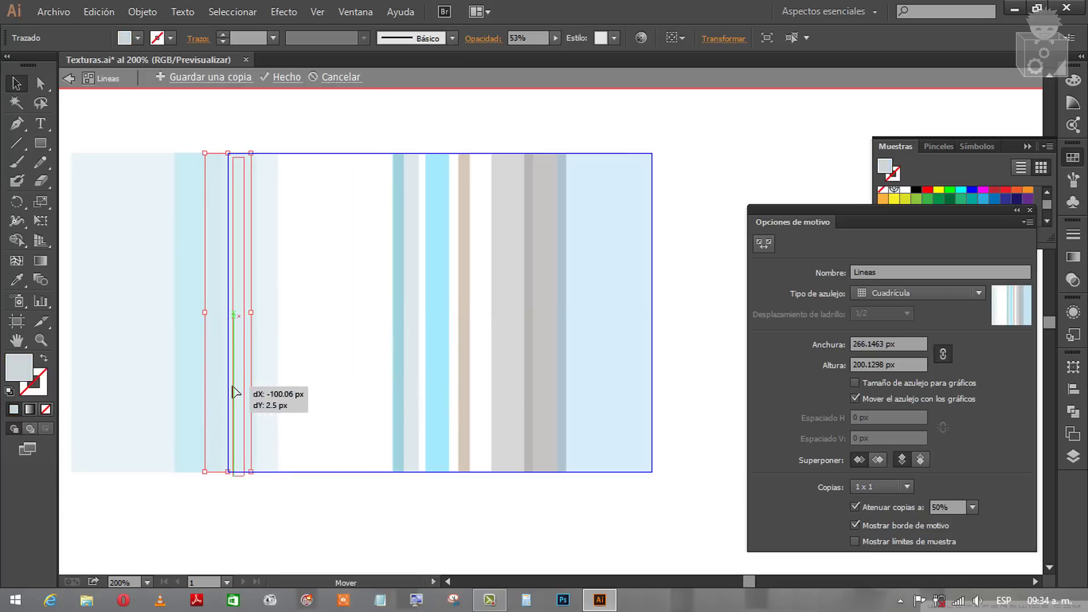
{"action": "left_click", "coordinate": [331, 407]}
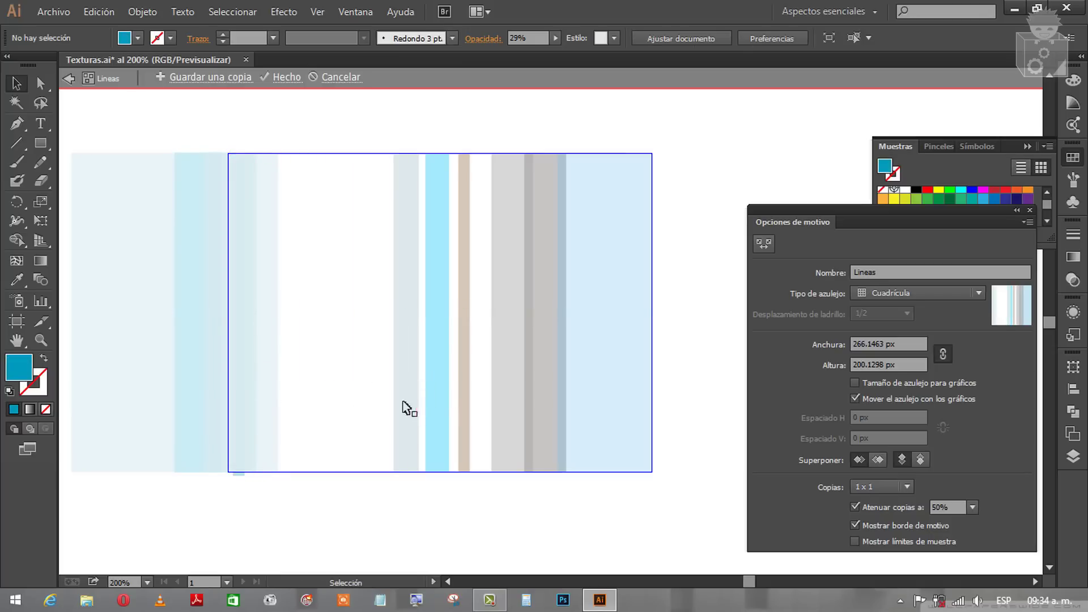
Shift the grey stripe slightly right, then zoom out and exit the tile
{"action": "left_click", "coordinate": [459, 383]}
{"action": "left_click", "coordinate": [518, 377], "text": "shift"}
{"action": "left_click_drag", "start_coordinate": [517, 376], "coordinate": [552, 369]}
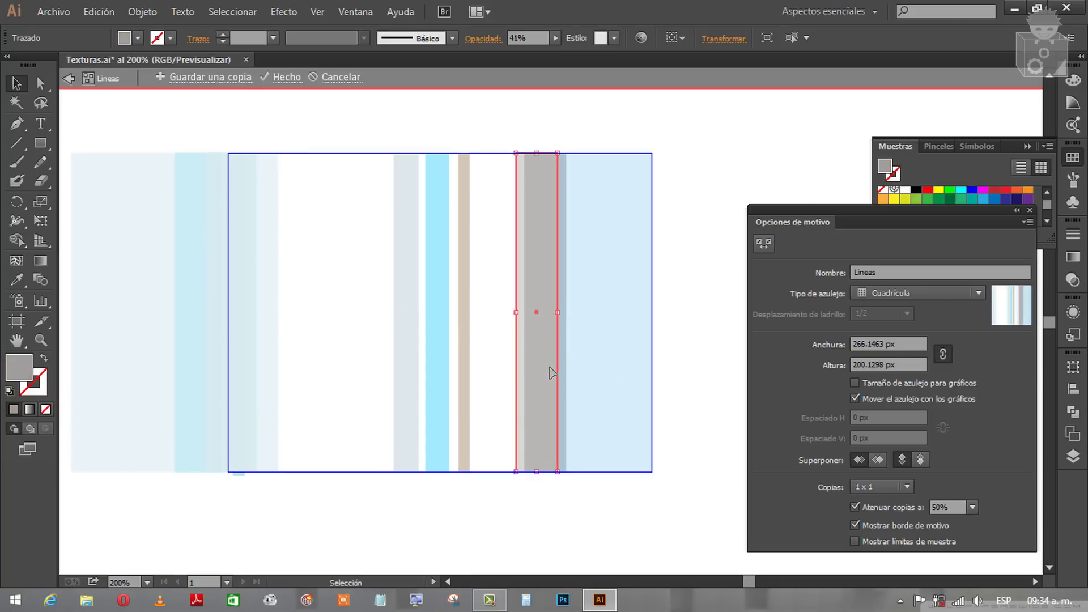
{"action": "left_click", "coordinate": [513, 375]}
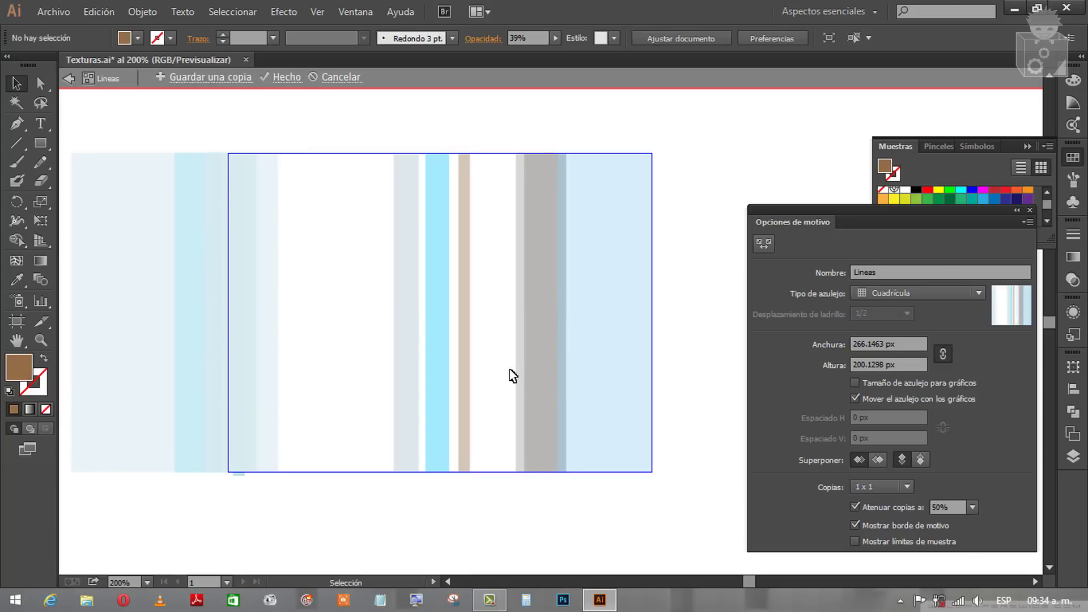
{"action": "key", "text": "ctrl+minus"}
{"action": "key", "text": "ctrl+minus"}
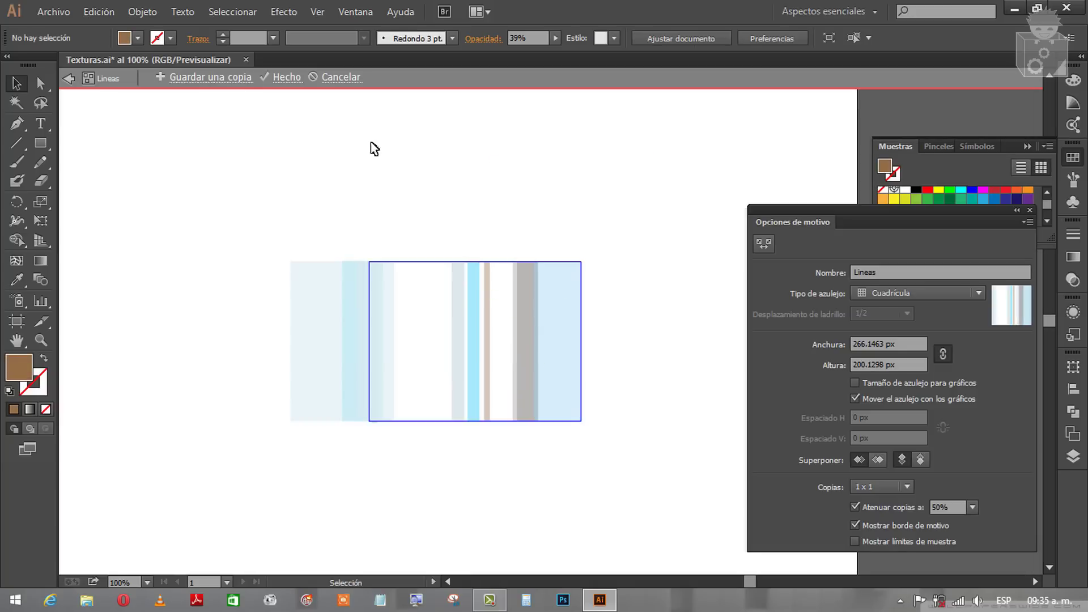
{"action": "key", "text": "Escape"}
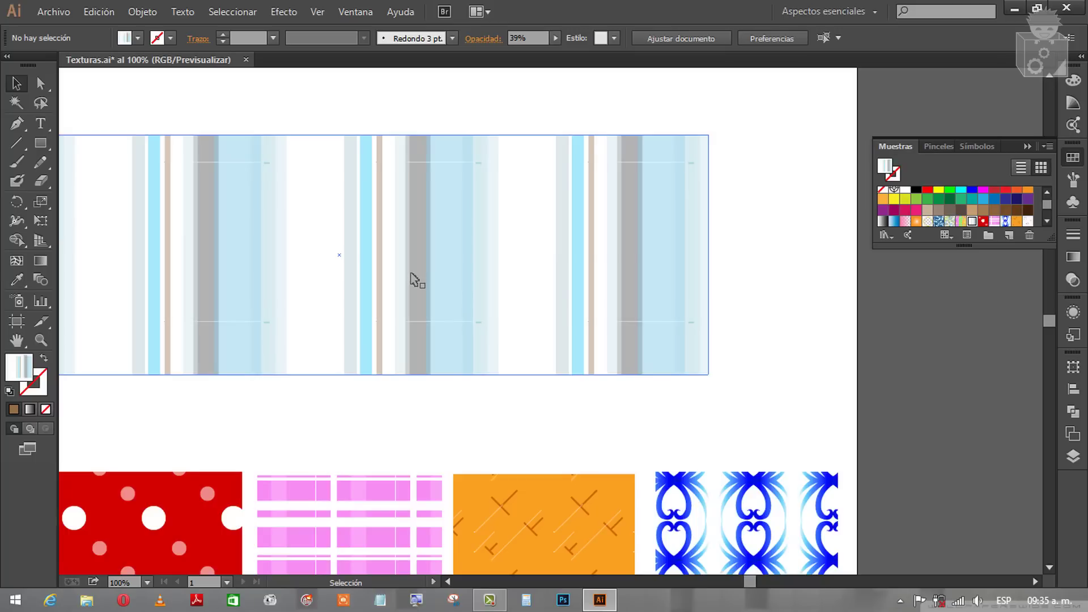
Zoom out to the whole Texturas artboard and select the light-blue striped rectangle
{"action": "scroll", "coordinate": [411, 278], "scroll_direction": "down", "scroll_amount": 3, "text": "alt"}
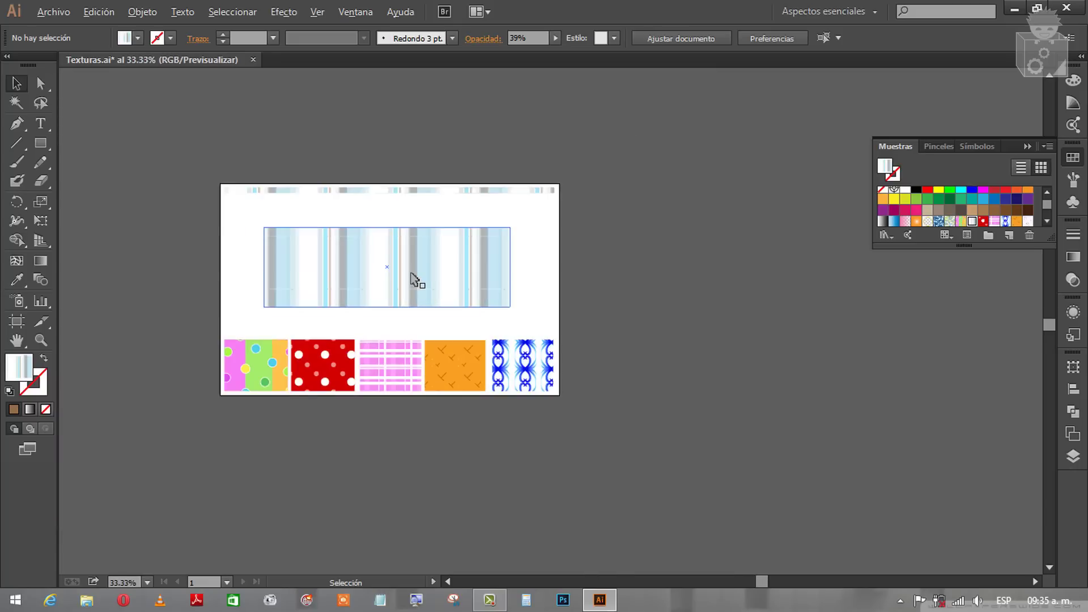
{"action": "scroll", "coordinate": [412, 278], "scroll_direction": "up", "scroll_amount": 1, "text": "alt"}
{"action": "left_click_drag", "start_coordinate": [413, 279], "coordinate": [498, 289]}
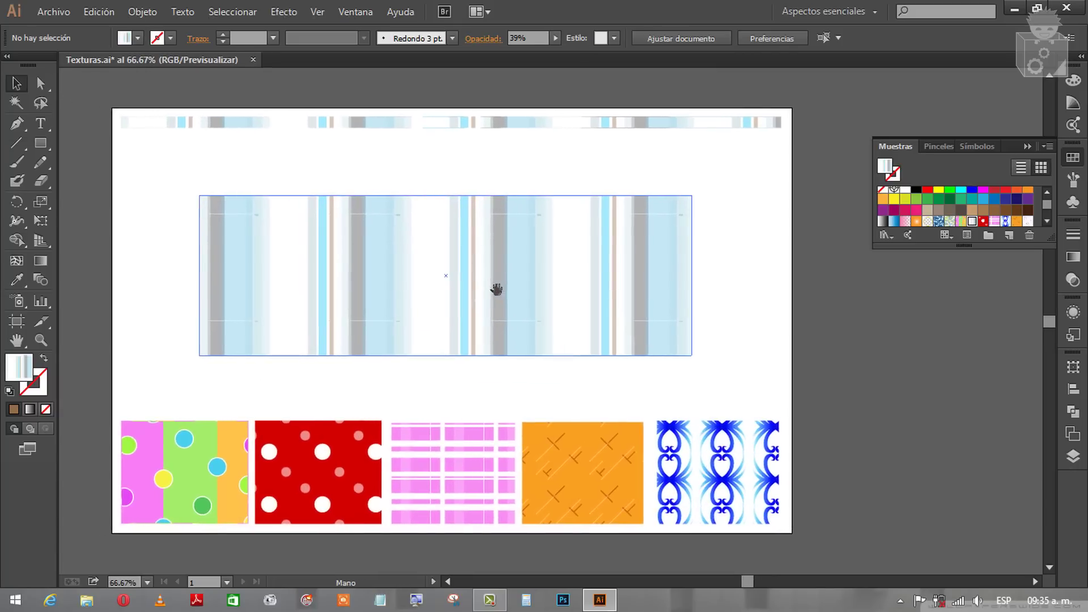
{"action": "left_click", "coordinate": [642, 327]}
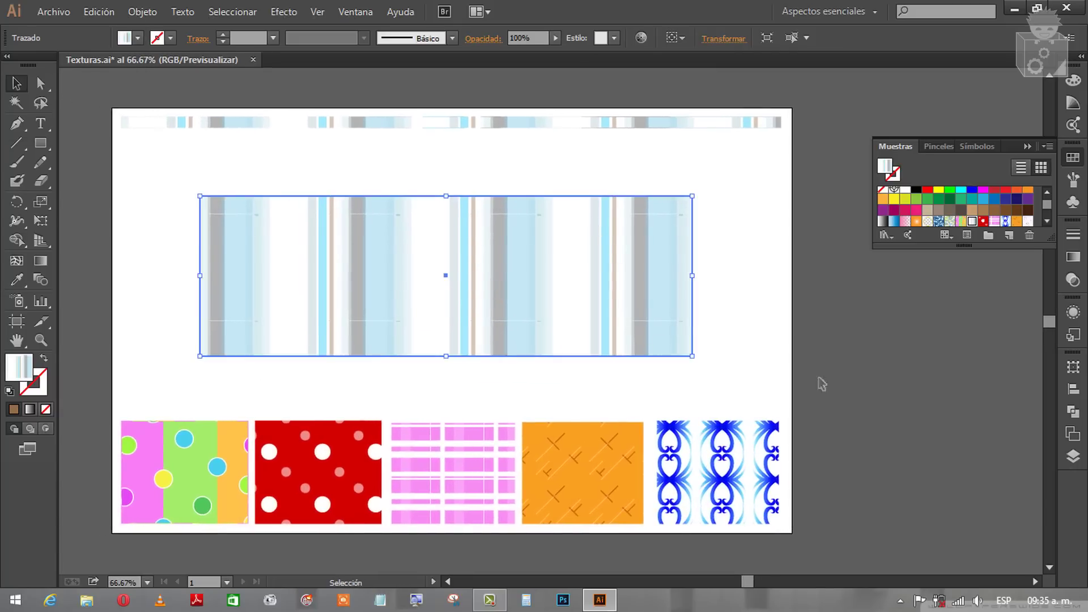
Fill the striped rectangle with the Vectores Blue pattern and center it in view
{"action": "left_click", "coordinate": [1003, 222]}
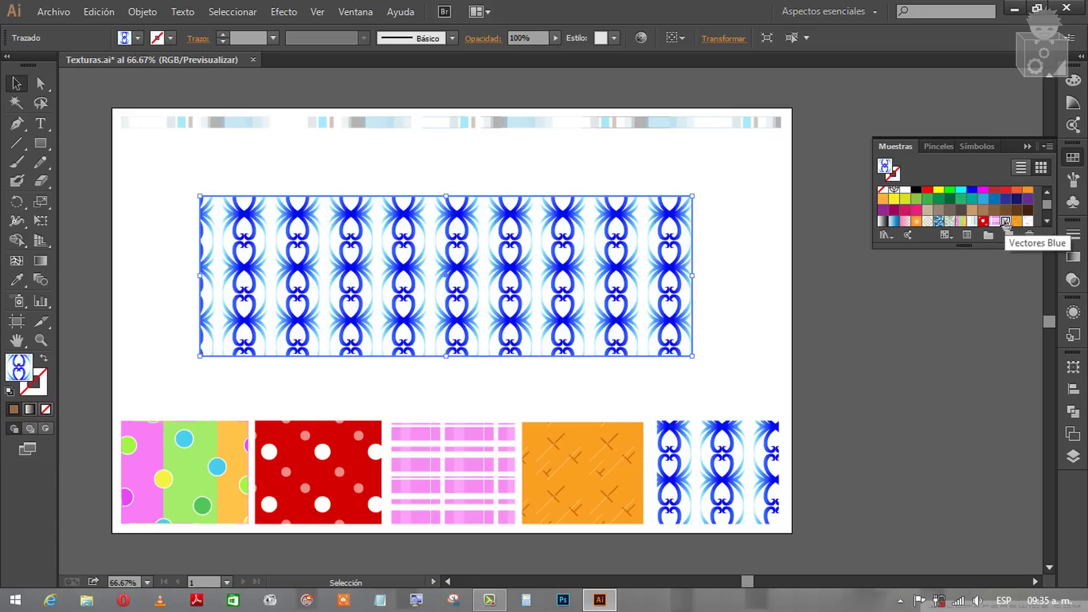
{"action": "left_click", "coordinate": [767, 307]}
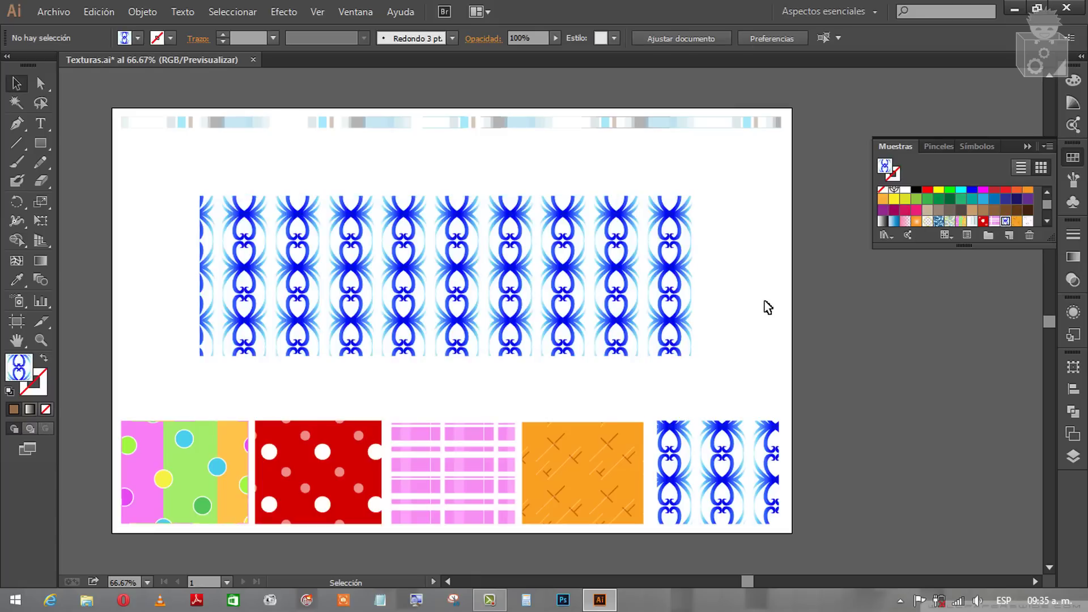
{"action": "scroll", "coordinate": [712, 301], "scroll_direction": "up", "scroll_amount": 1}
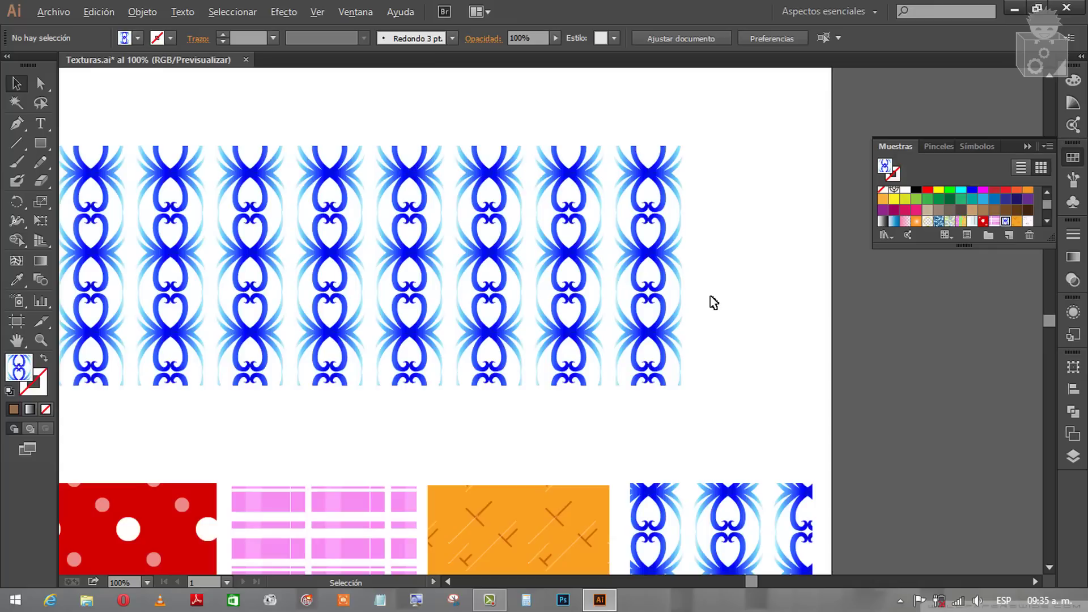
{"action": "left_click_drag", "start_coordinate": [614, 342], "coordinate": [754, 357]}
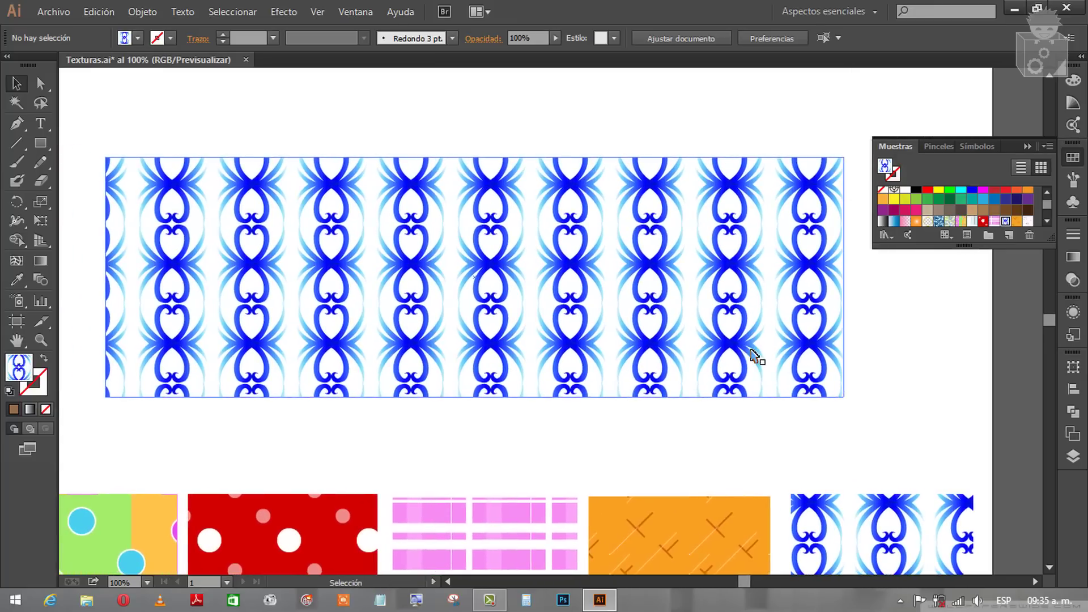
Edit Vectores Blue, pull one swoosh out of the tile, and show its gradient settings
{"action": "left_click", "coordinate": [1008, 233]}
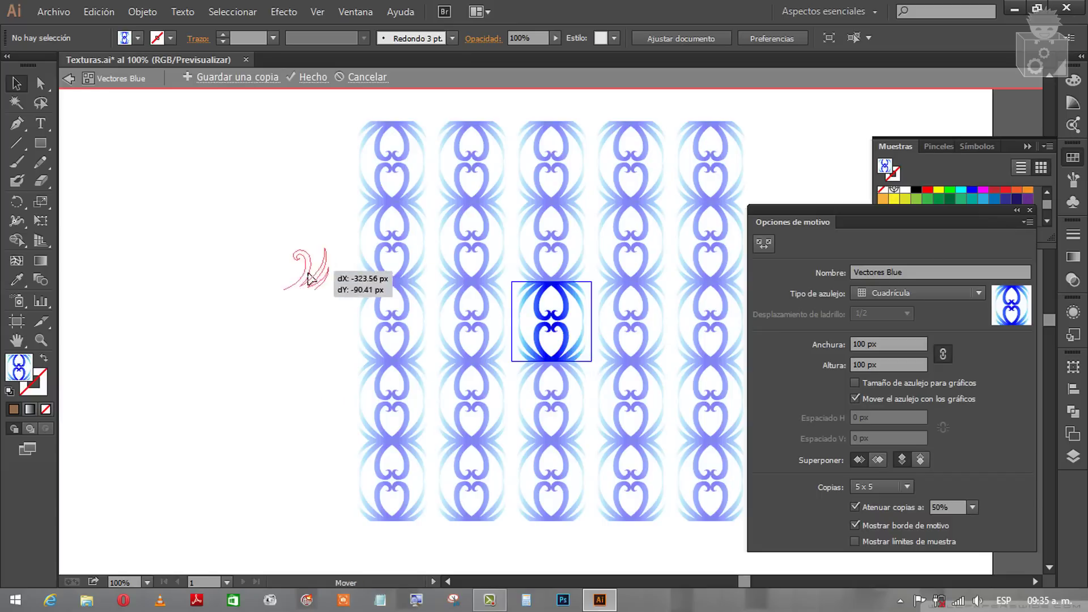
{"action": "left_click_drag", "start_coordinate": [578, 348], "coordinate": [292, 290]}
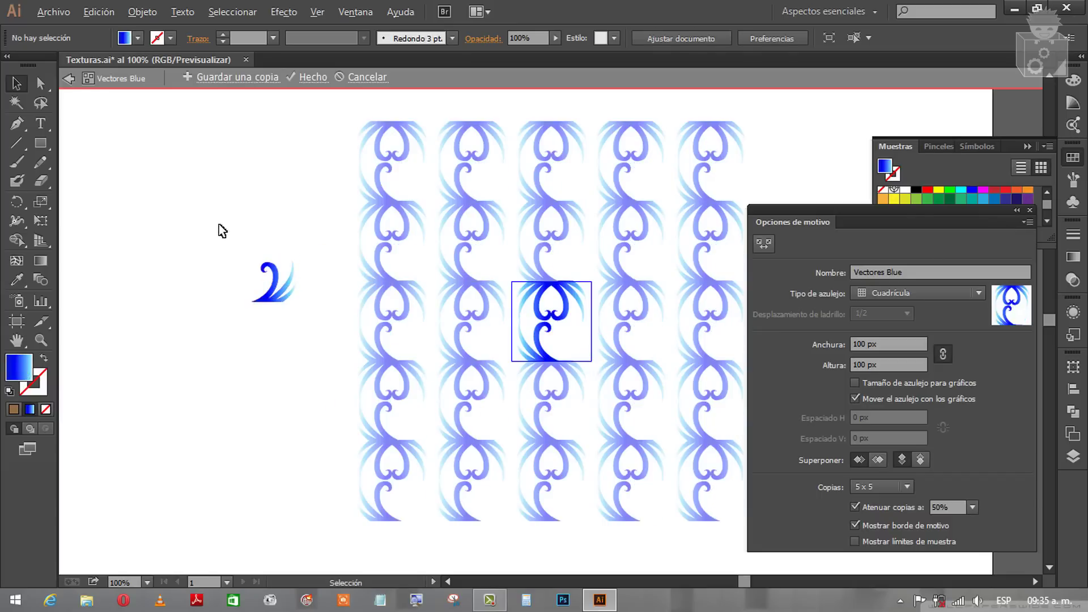
{"action": "scroll", "coordinate": [218, 223], "scroll_direction": "up", "scroll_amount": 2}
{"action": "scroll", "coordinate": [267, 364], "scroll_direction": "up", "scroll_amount": 2}
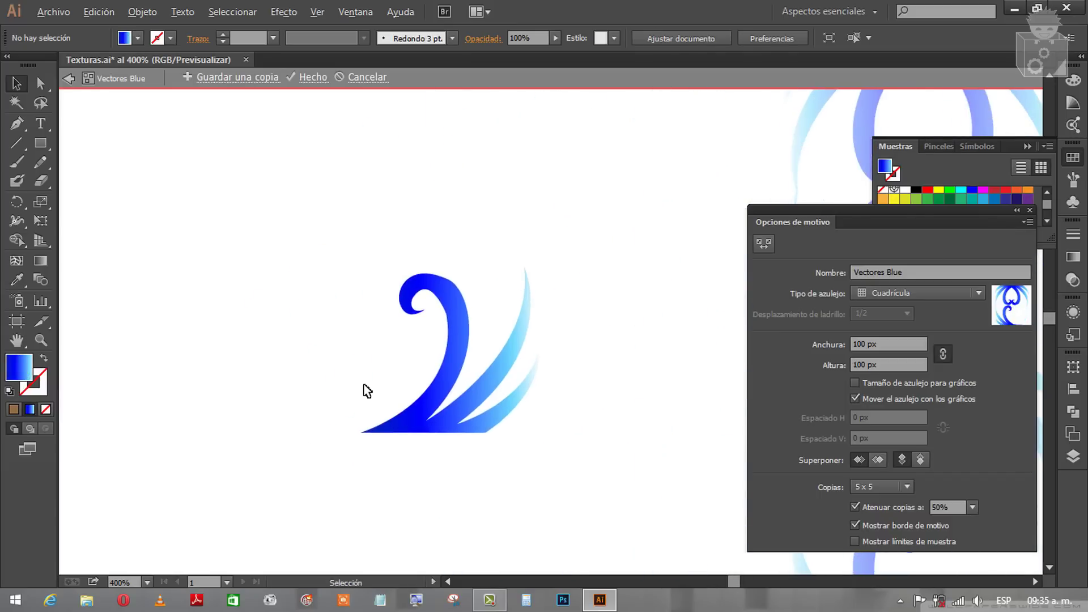
{"action": "scroll", "coordinate": [365, 389], "scroll_direction": "up", "scroll_amount": 1}
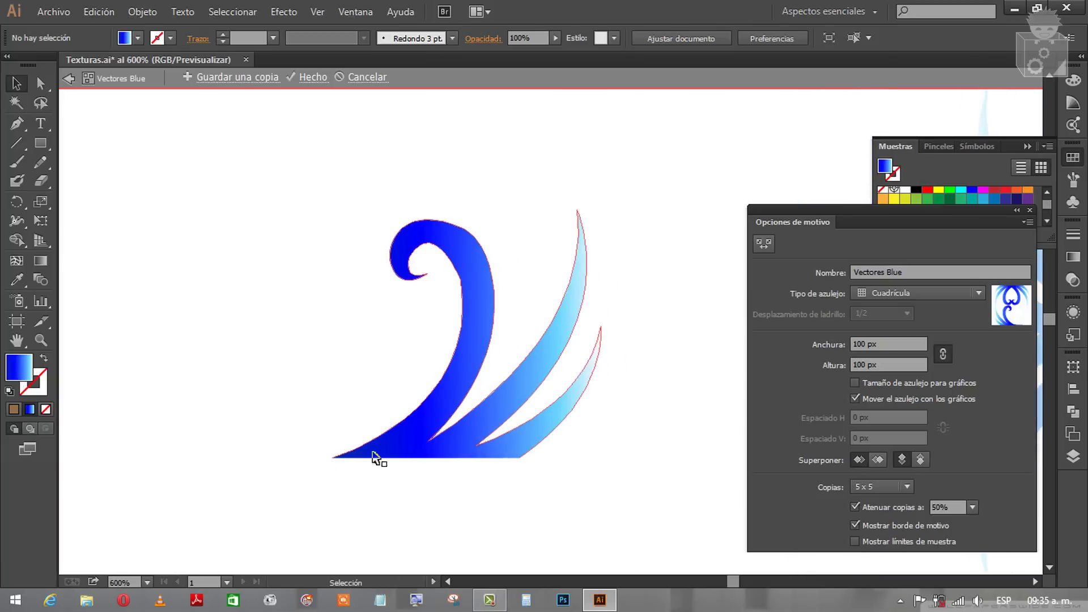
{"action": "left_click", "coordinate": [462, 328]}
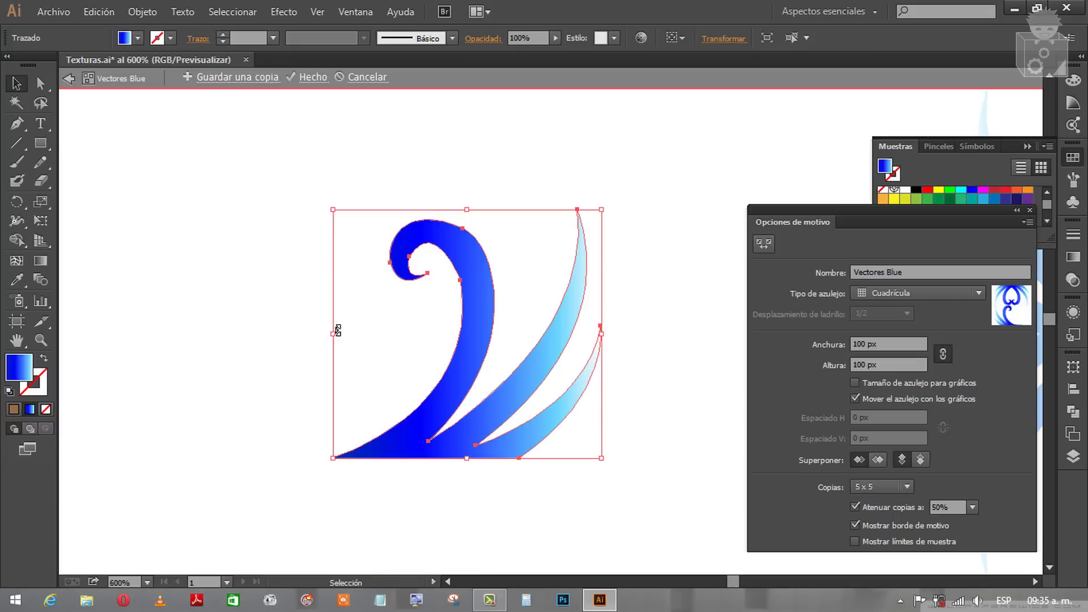
{"action": "left_click", "coordinate": [306, 336]}
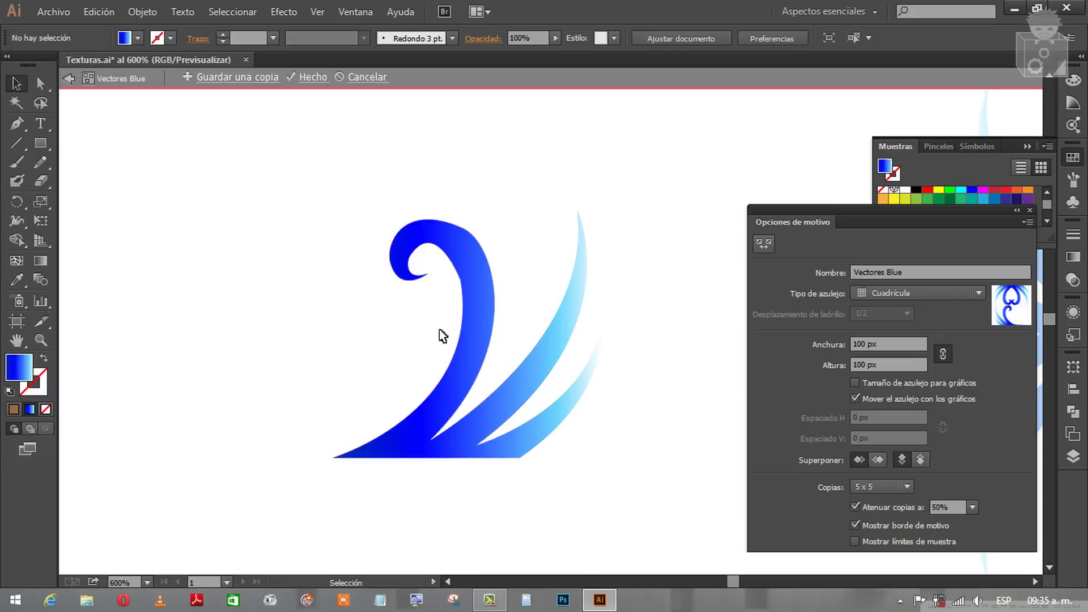
{"action": "left_click", "coordinate": [460, 322]}
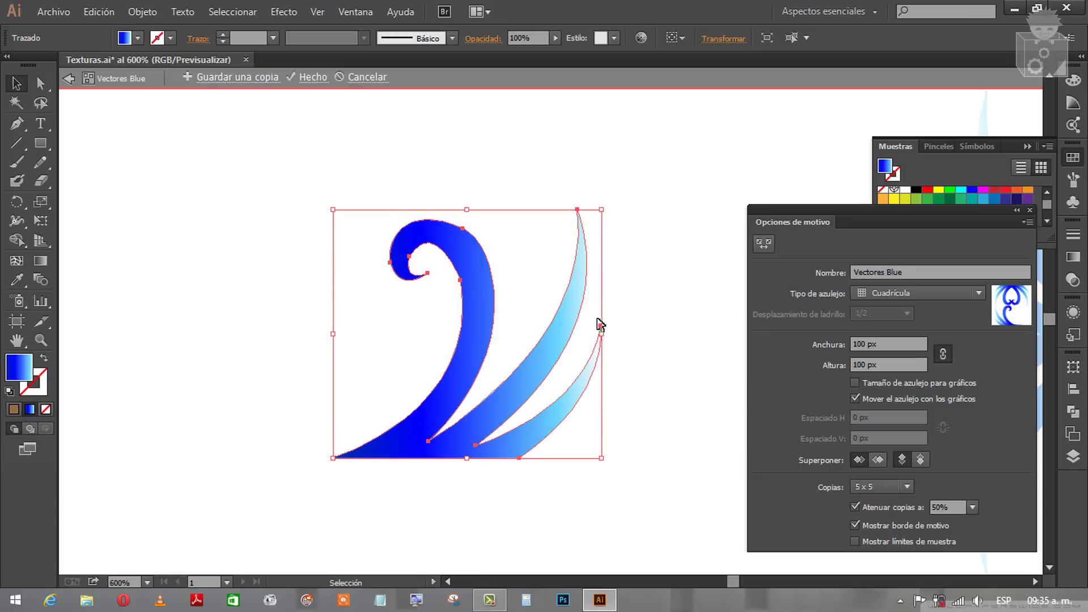
{"action": "left_click", "coordinate": [1072, 257]}
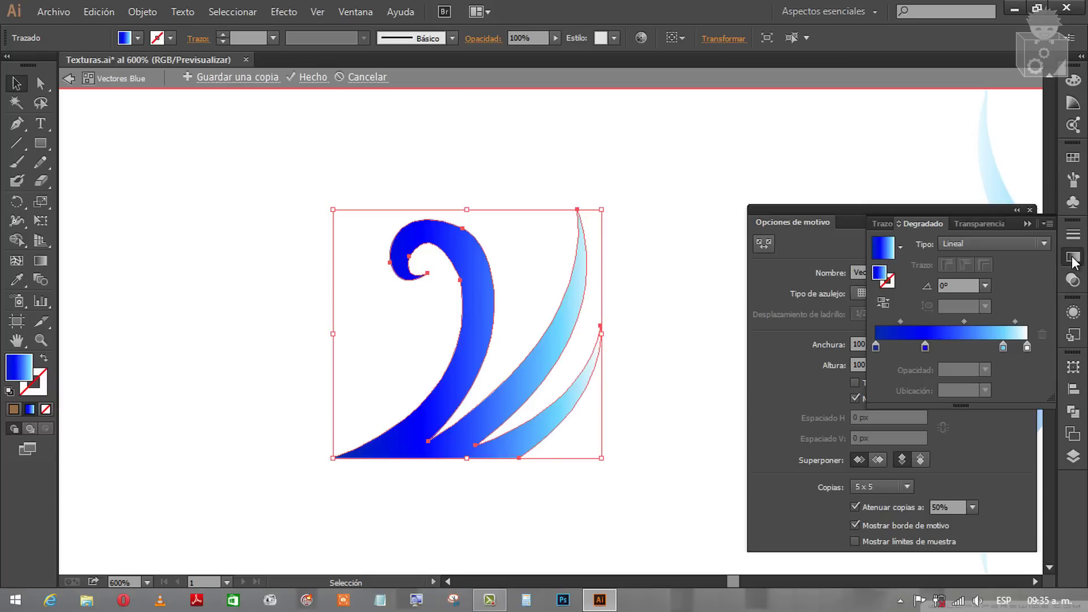
Move the wave gradient's inner stops to about 28% and 74.23%, then deselect and recenter
{"action": "left_click", "coordinate": [873, 349]}
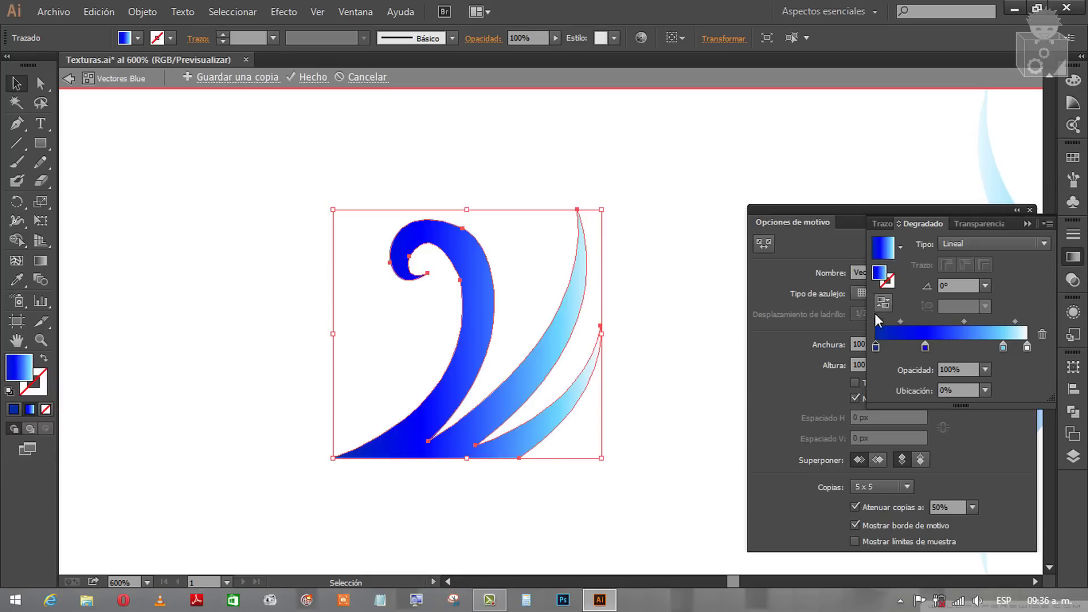
{"action": "left_click_drag", "start_coordinate": [926, 346], "coordinate": [916, 346]}
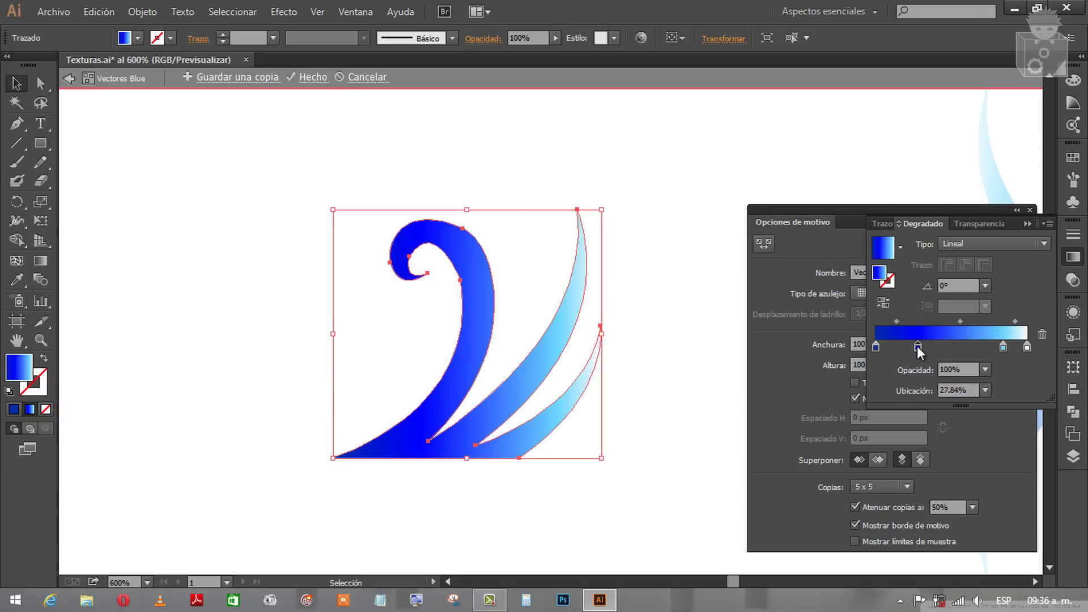
{"action": "left_click_drag", "start_coordinate": [1003, 347], "coordinate": [988, 347]}
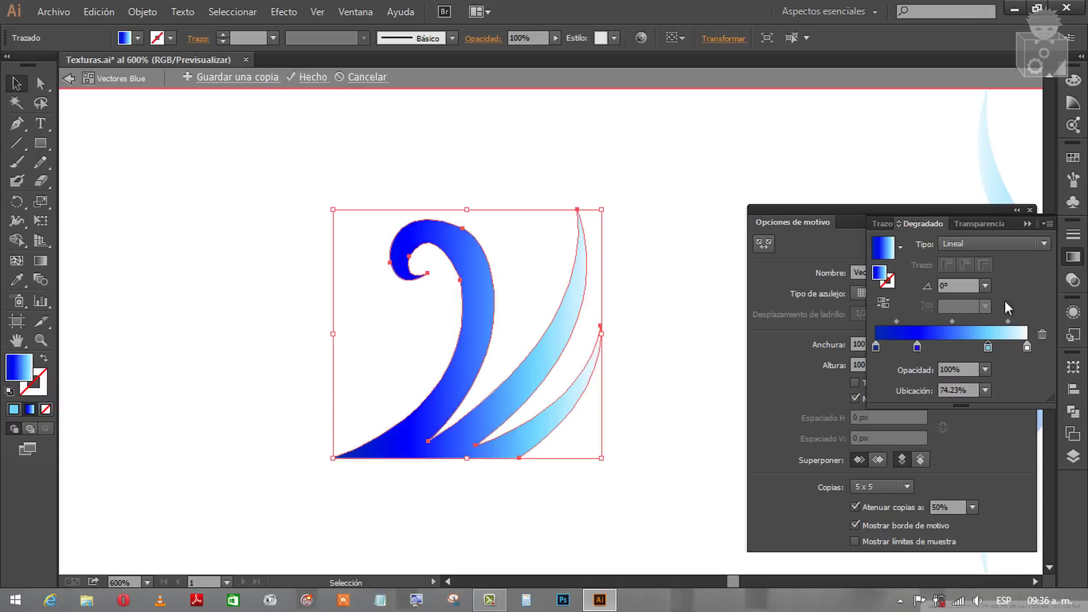
{"action": "left_click", "coordinate": [651, 152]}
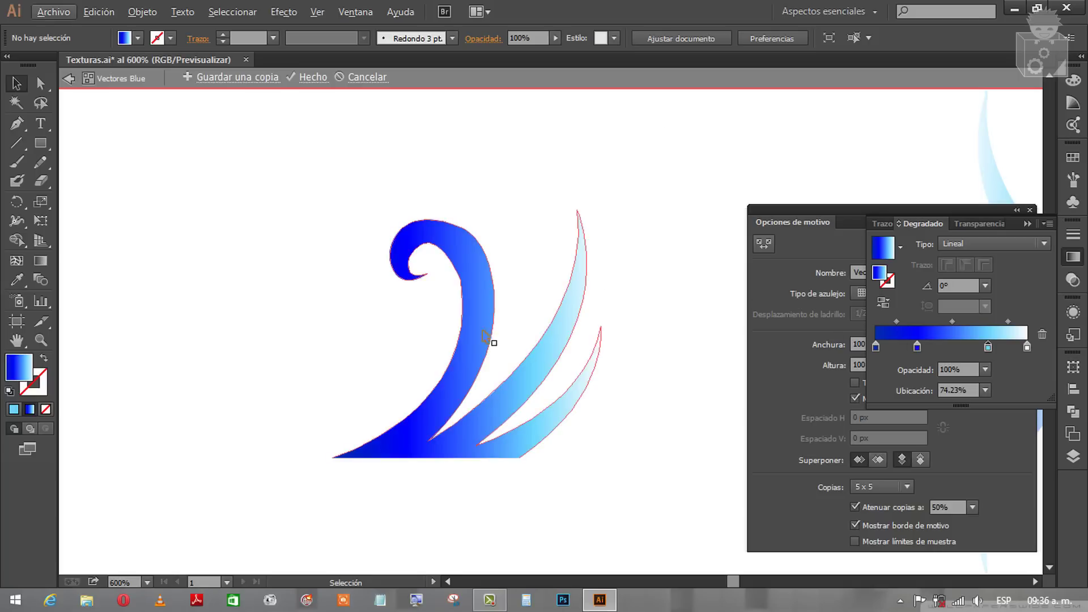
{"action": "scroll", "coordinate": [488, 343], "scroll_direction": "down", "scroll_amount": 1, "text": "alt"}
{"action": "left_click_drag", "start_coordinate": [282, 402], "coordinate": [394, 402]}
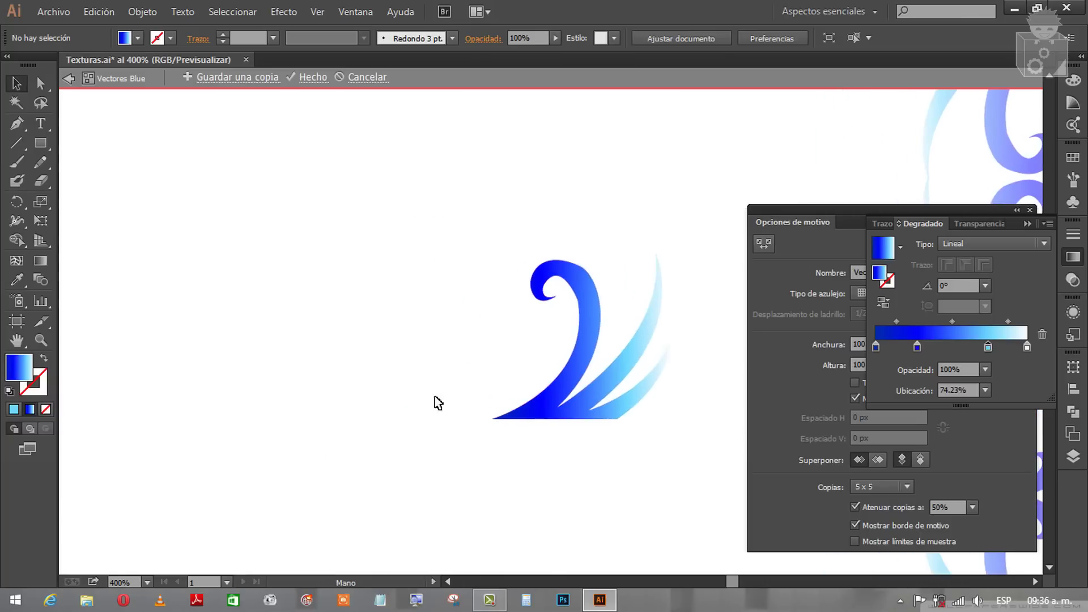
Add a vertically reflected copy of the wave and place it left of the original
{"action": "right_click", "coordinate": [560, 386]}
{"action": "mouse_move", "coordinate": [612, 340]}
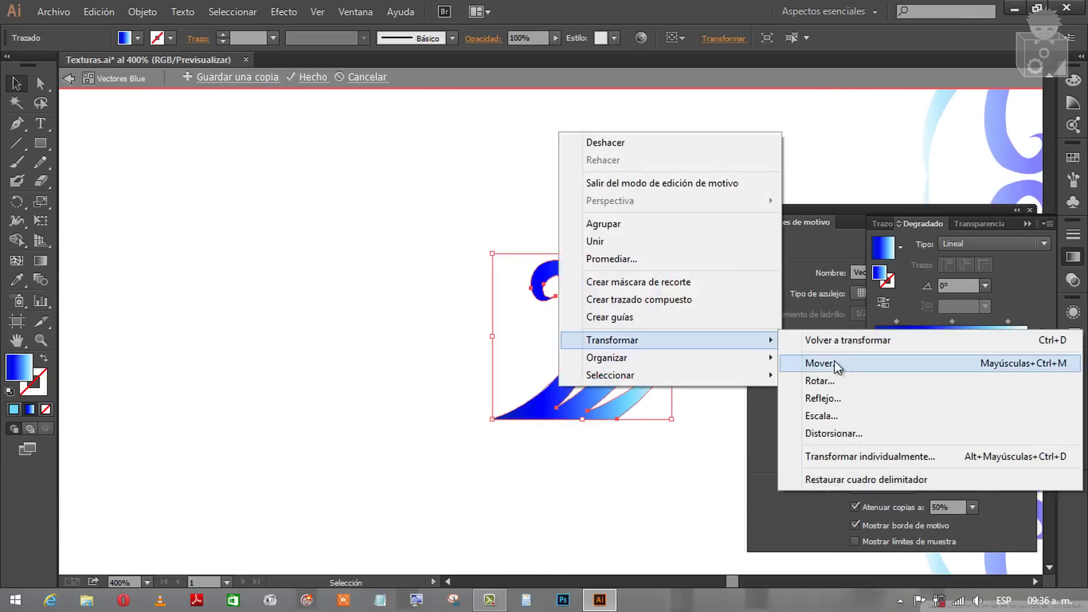
{"action": "left_click", "coordinate": [861, 400]}
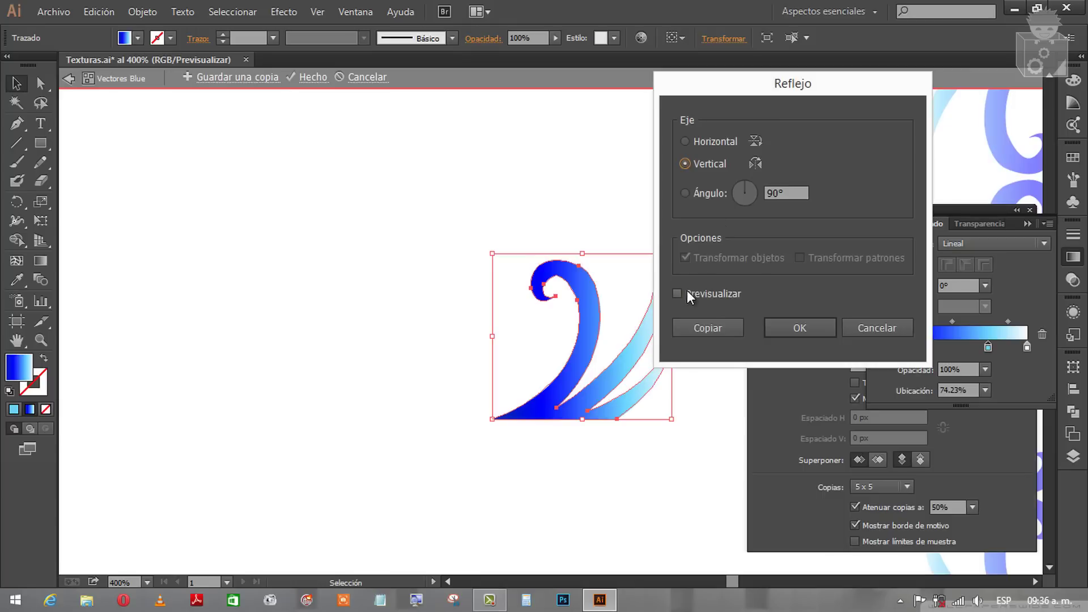
{"action": "left_click", "coordinate": [697, 292]}
{"action": "left_click_drag", "start_coordinate": [726, 84], "coordinate": [837, 92]}
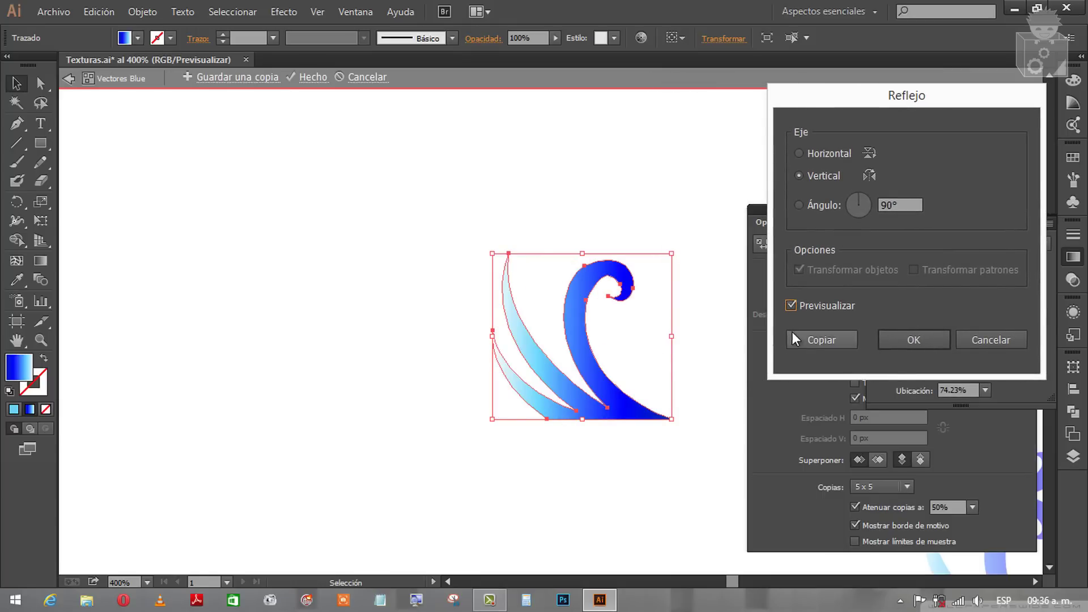
{"action": "left_click", "coordinate": [837, 338]}
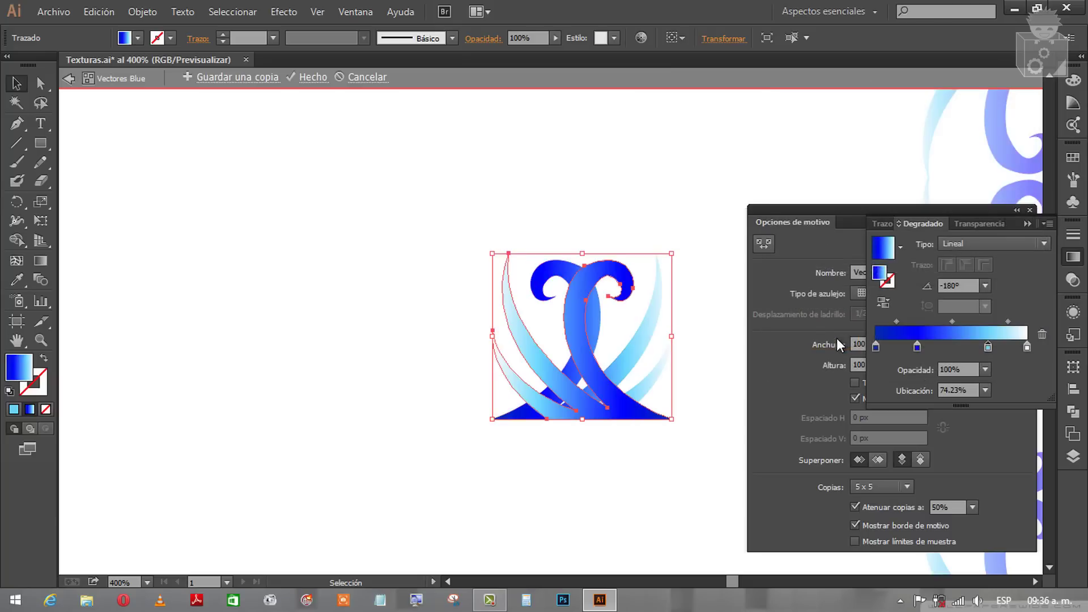
{"action": "left_click", "coordinate": [668, 454]}
{"action": "left_click_drag", "start_coordinate": [629, 418], "coordinate": [476, 432]}
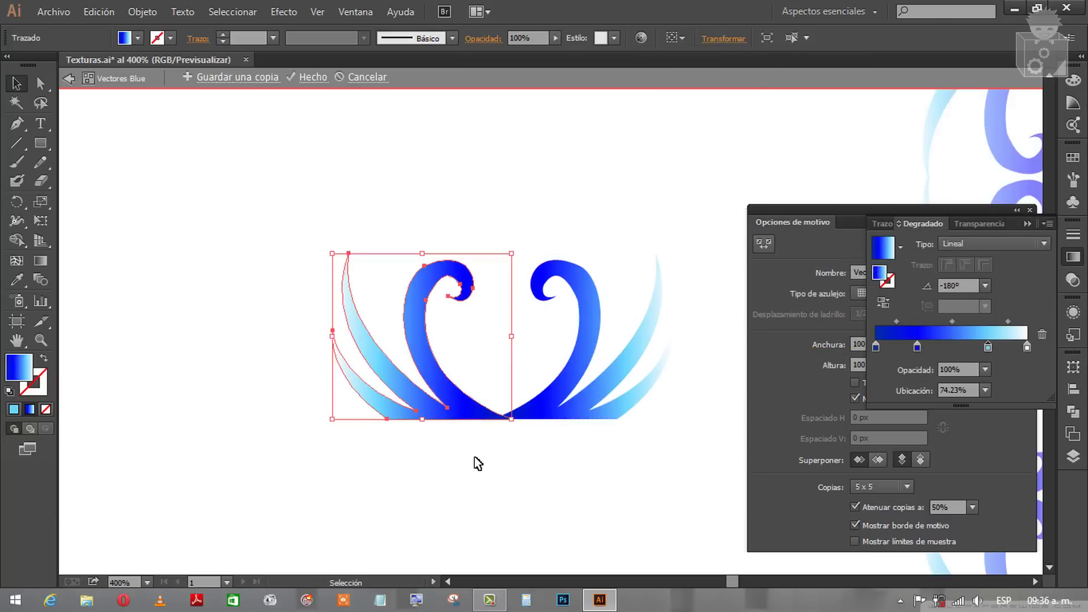
{"action": "left_click", "coordinate": [482, 473]}
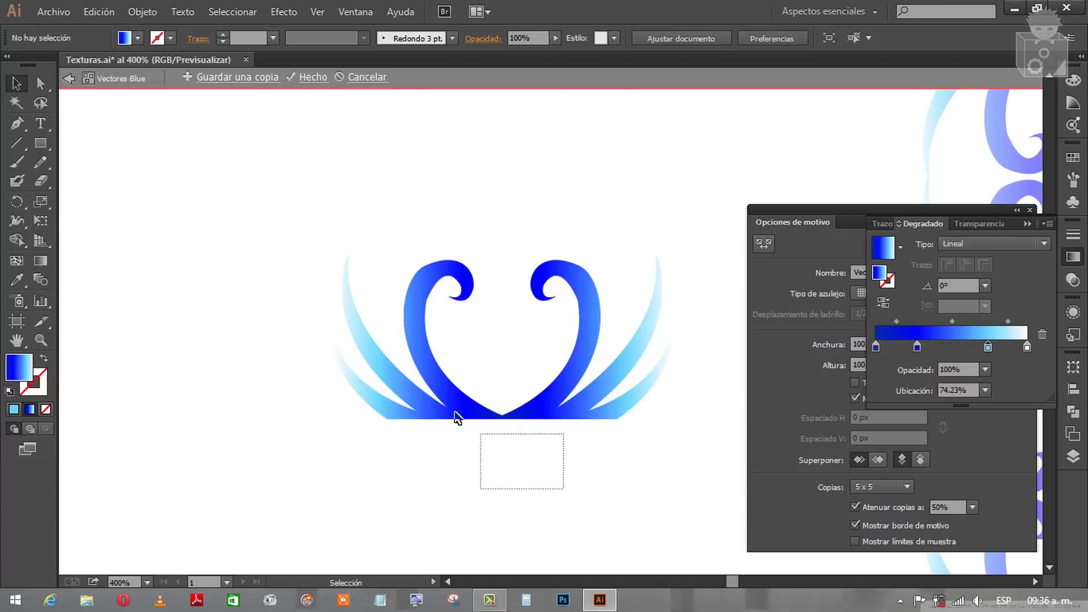
Add a horizontally reflected copy of the wave pair above it, completing the four-part ornament
{"action": "left_click_drag", "start_coordinate": [564, 495], "coordinate": [454, 412]}
{"action": "right_click", "coordinate": [420, 395]}
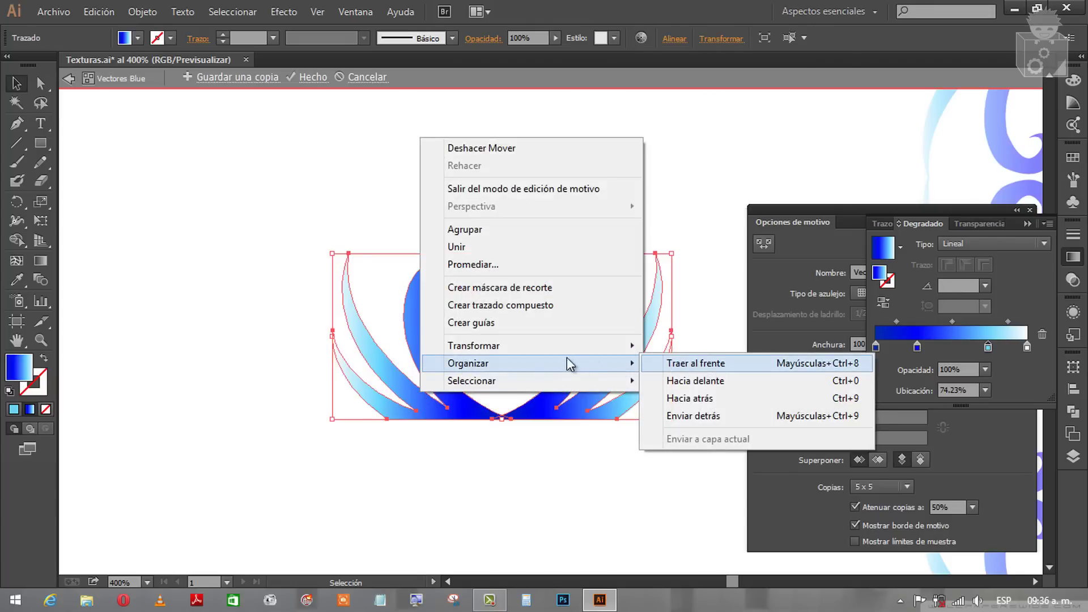
{"action": "mouse_move", "coordinate": [527, 346]}
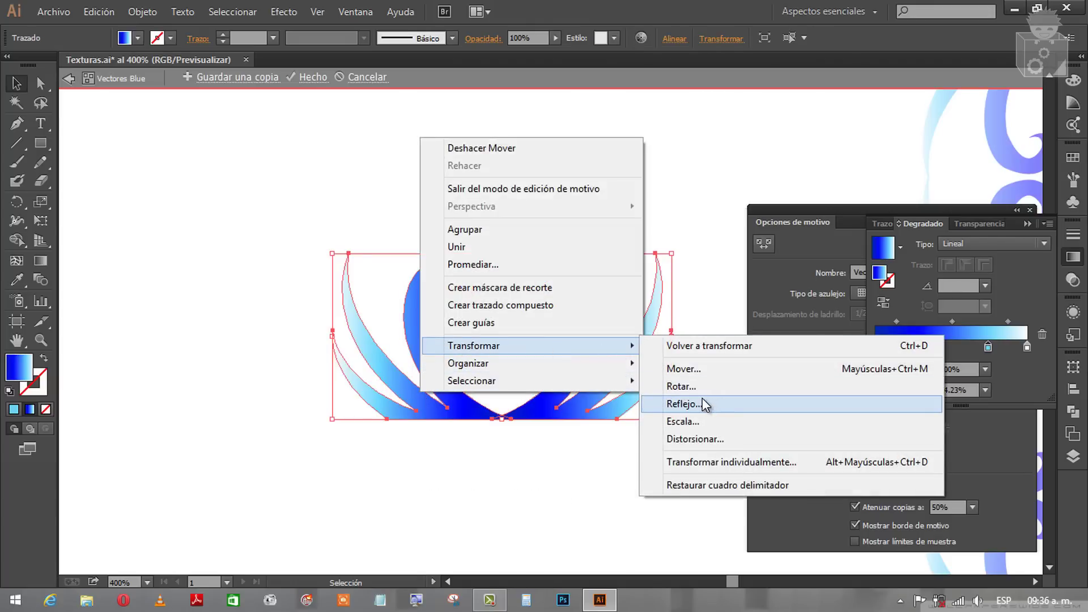
{"action": "left_click", "coordinate": [704, 404]}
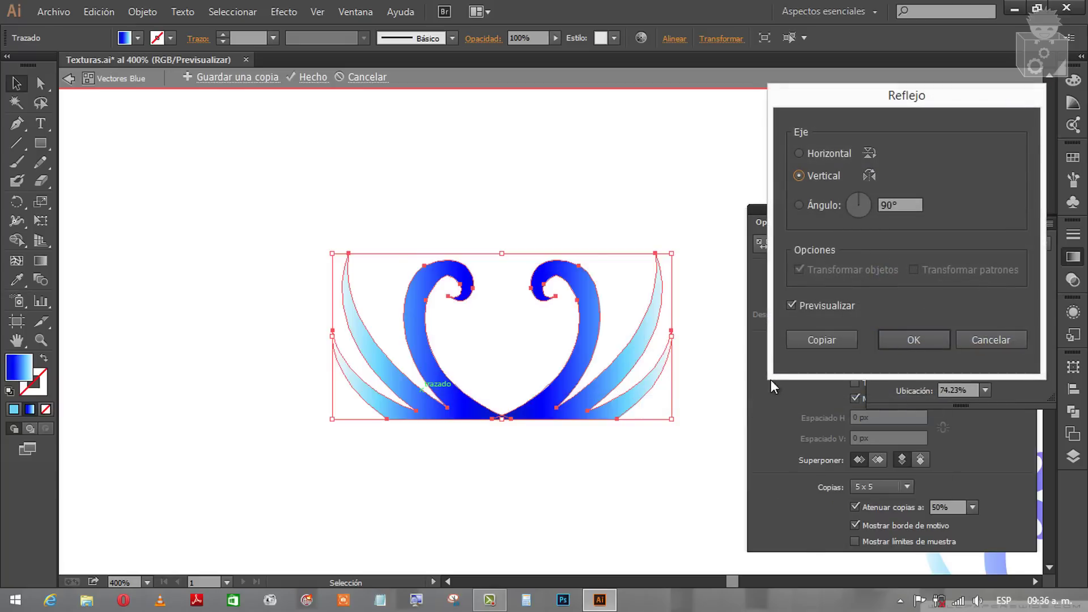
{"action": "left_click", "coordinate": [817, 152]}
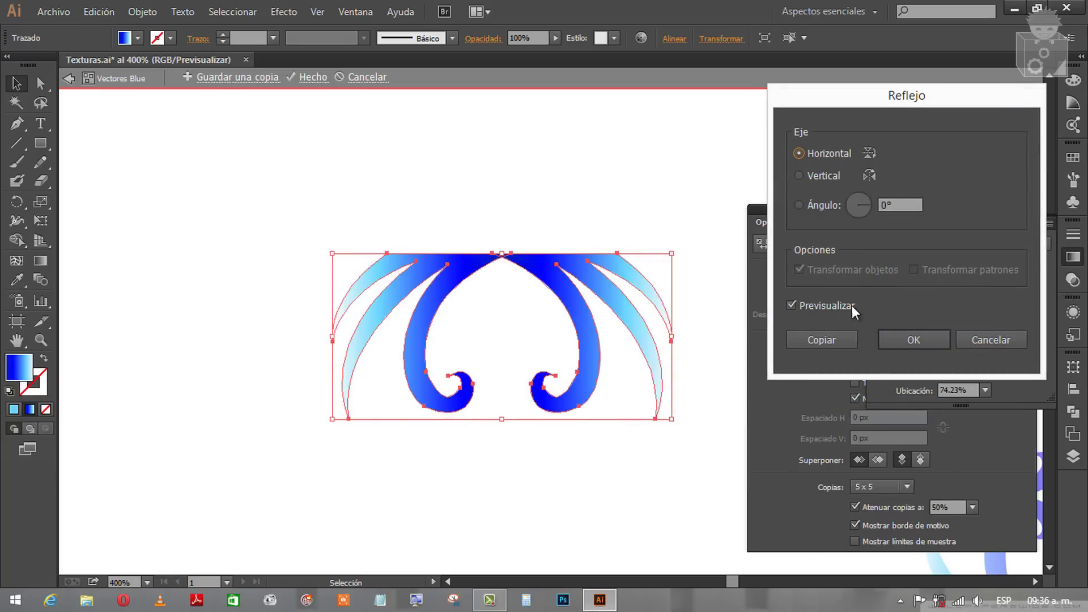
{"action": "left_click", "coordinate": [832, 341]}
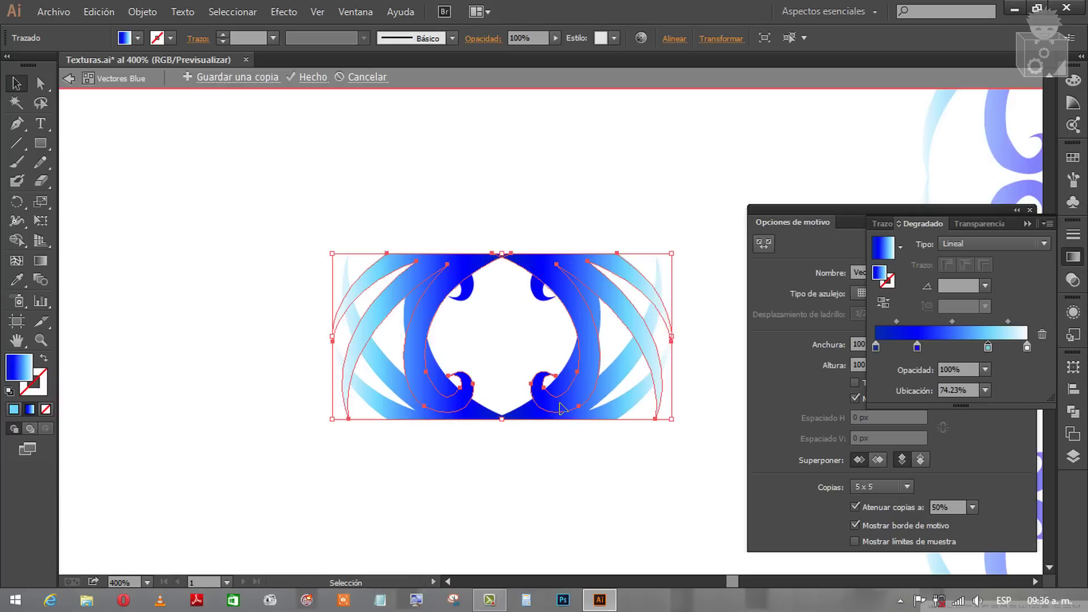
{"action": "left_click_drag", "start_coordinate": [560, 407], "coordinate": [553, 255]}
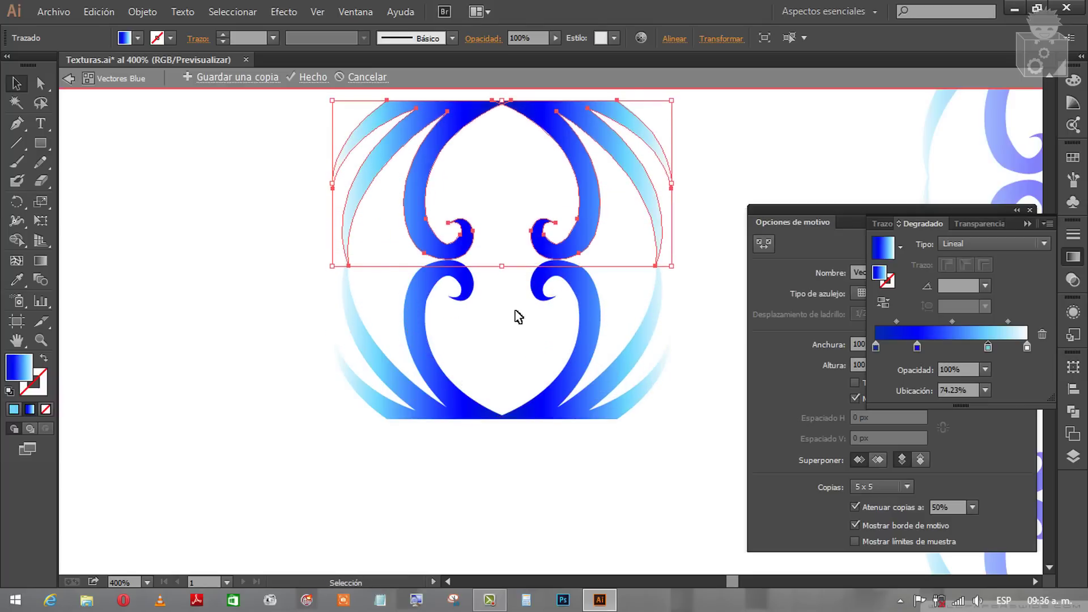
{"action": "left_click", "coordinate": [508, 474]}
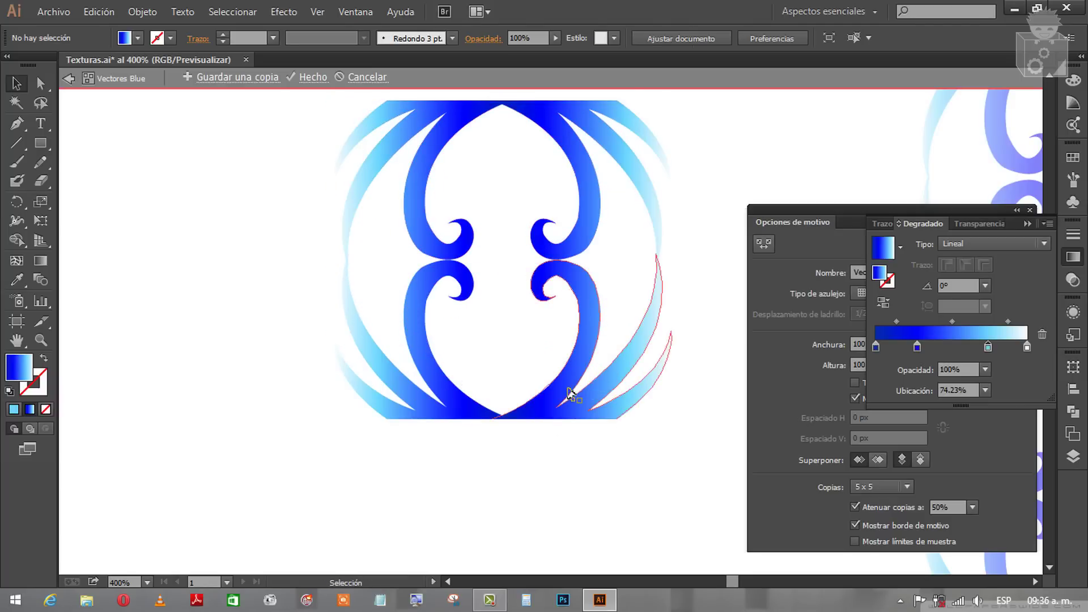
{"action": "left_click_drag", "start_coordinate": [615, 550], "coordinate": [299, 192]}
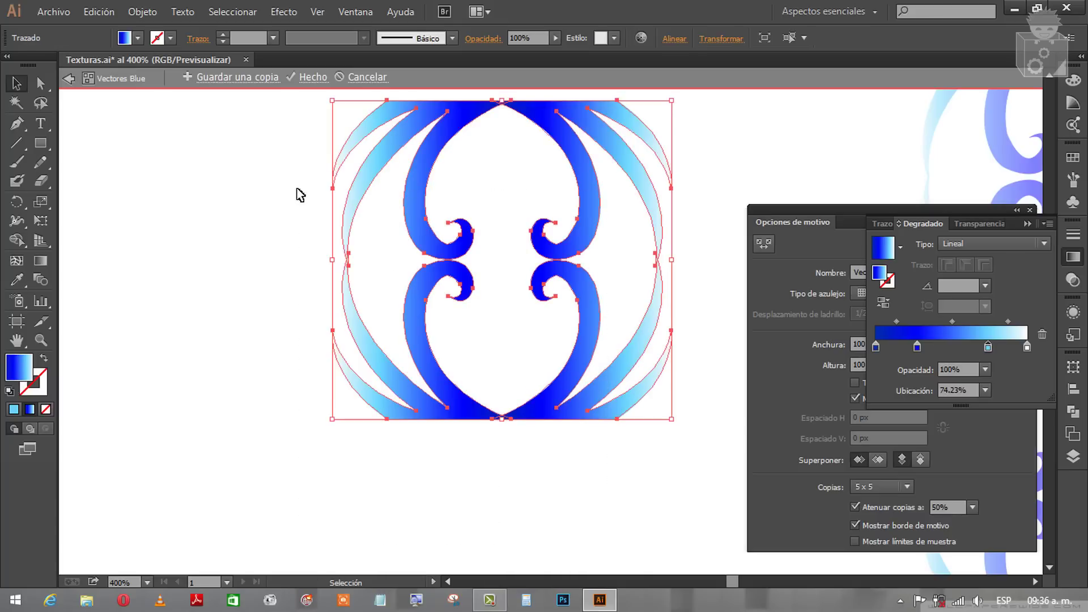
Delete part of the pattern artwork, then undo four times to restore it
{"action": "key", "text": "Delete"}
{"action": "key", "text": "a"}
{"action": "key", "text": "ctrl+z"}
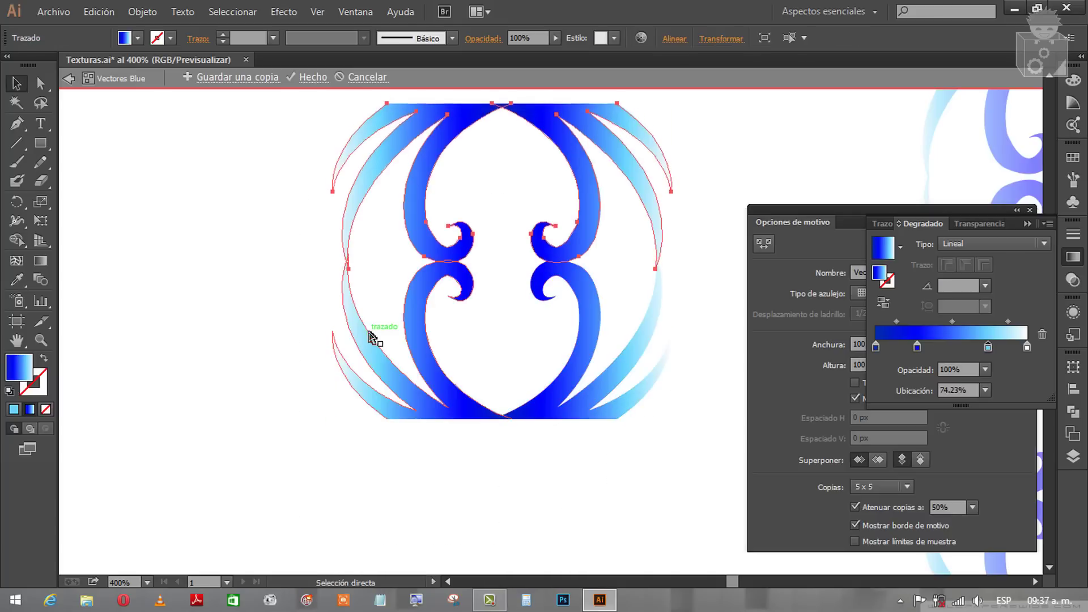
{"action": "key", "text": "ctrl+z"}
{"action": "key", "text": "ctrl+z"}
{"action": "key", "text": "ctrl+z"}
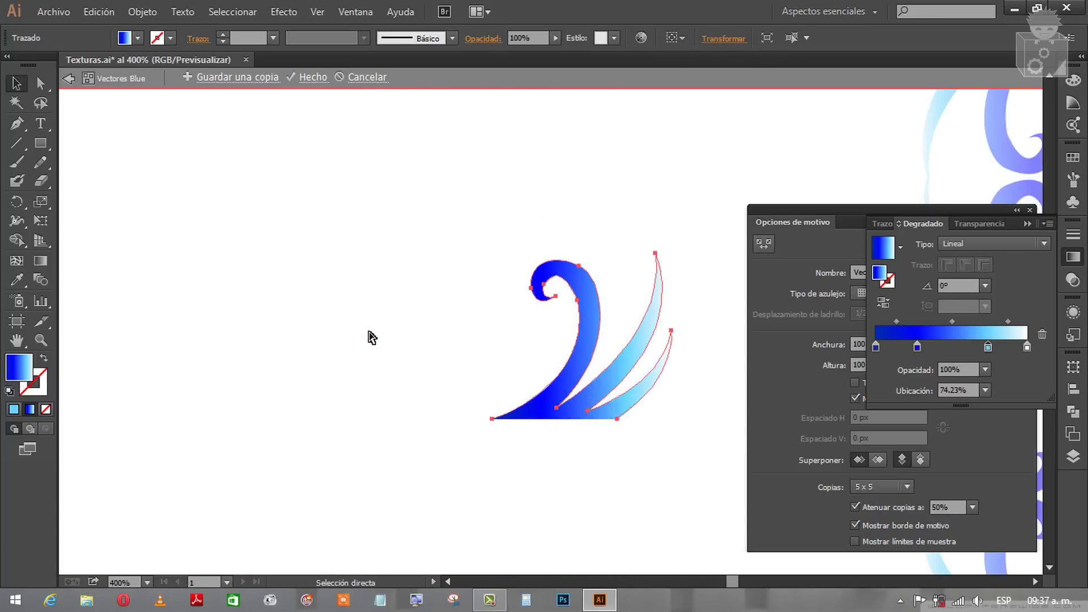
{"action": "key", "text": "ctrl+z"}
{"action": "key", "text": "ctrl+z"}
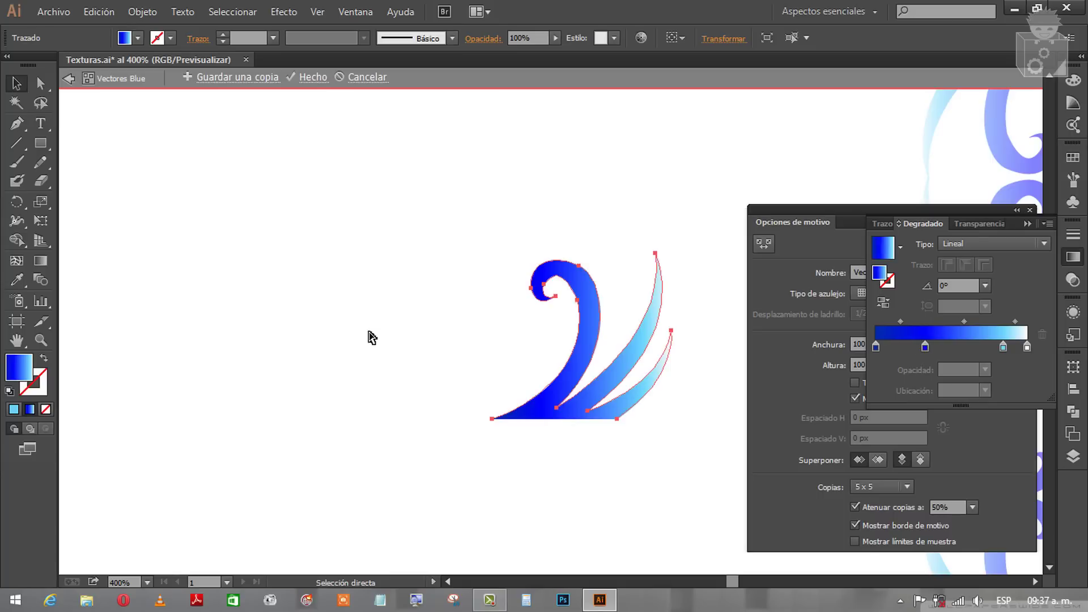
{"action": "key", "text": "ctrl+z"}
{"action": "key", "text": "ctrl+z"}
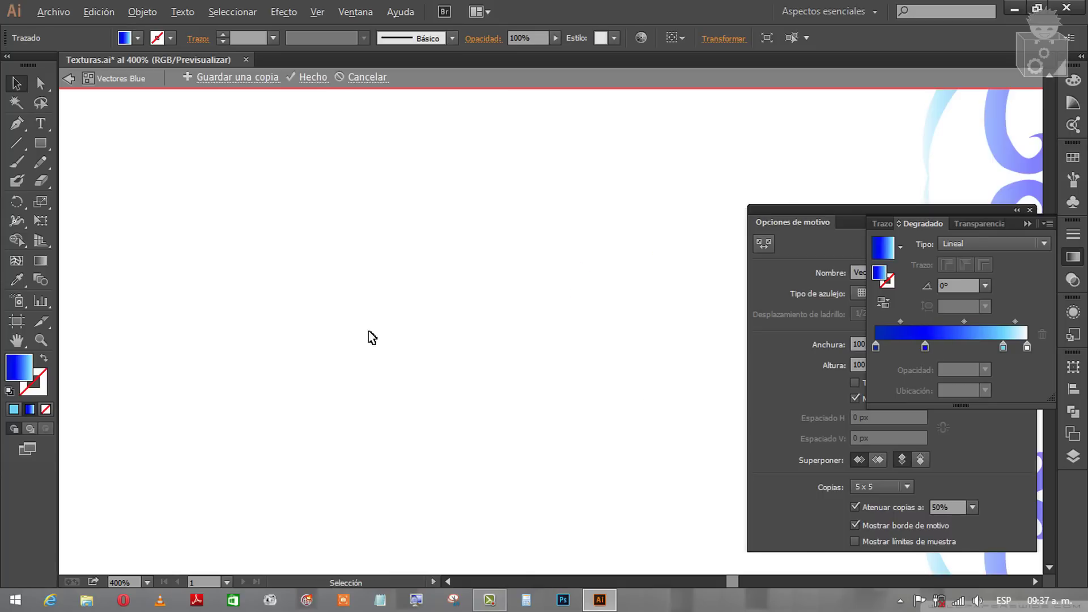
Zoom out to view the whole 5 x 5 tiled preview and deselect the artwork
{"action": "key", "text": "ctrl+minus"}
{"action": "key", "text": "ctrl+minus"}
{"action": "key", "text": "ctrl+minus"}
{"action": "left_click_drag", "start_coordinate": [460, 325], "coordinate": [109, 255]}
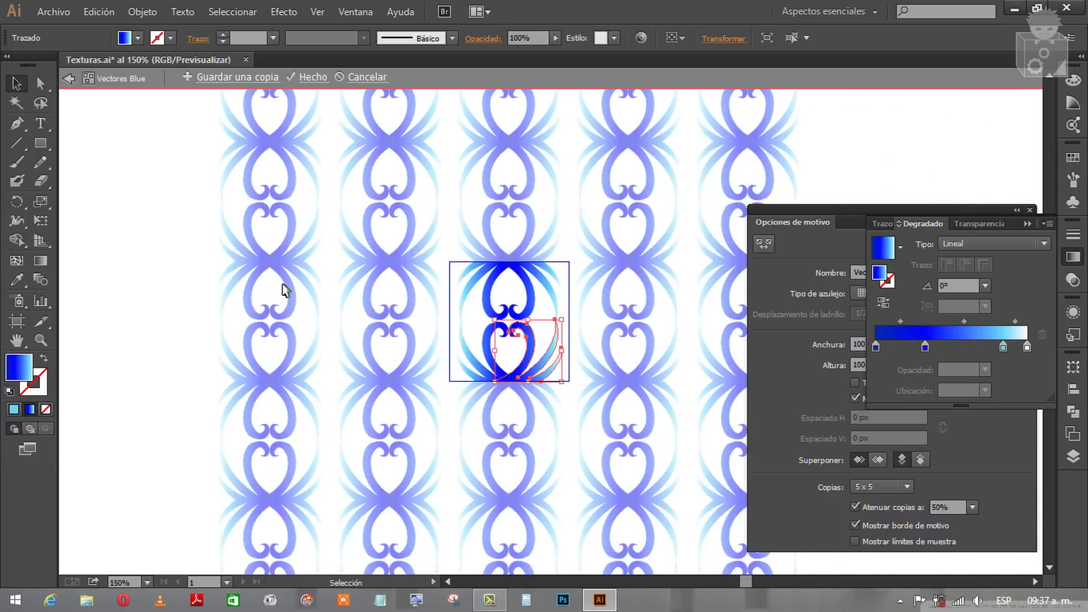
{"action": "key", "text": "ctrl+minus"}
{"action": "key", "text": "ctrl+minus"}
{"action": "left_click", "coordinate": [210, 316]}
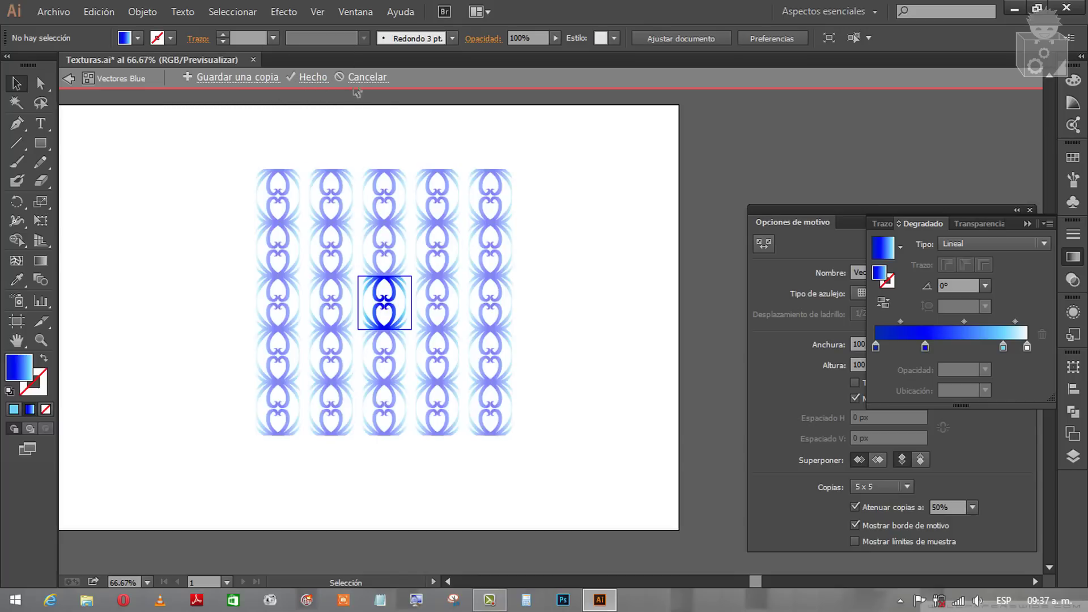
Exit pattern editing with Hecho, select the blue-ornament rectangle and show the Muestras swatches
{"action": "left_click", "coordinate": [367, 77]}
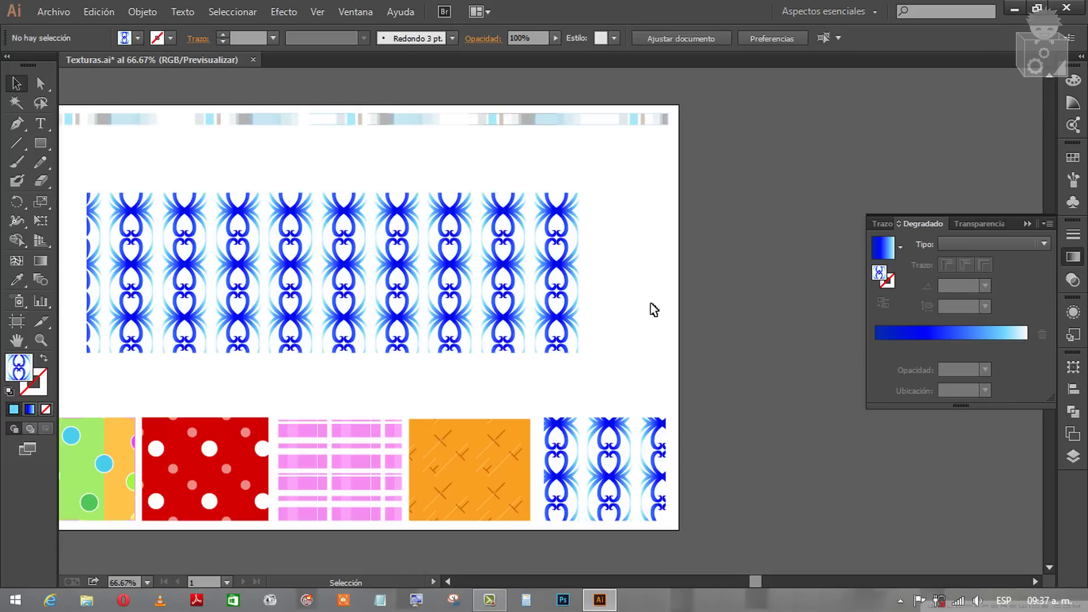
{"action": "left_click_drag", "start_coordinate": [577, 359], "coordinate": [692, 357]}
{"action": "left_click", "coordinate": [586, 306]}
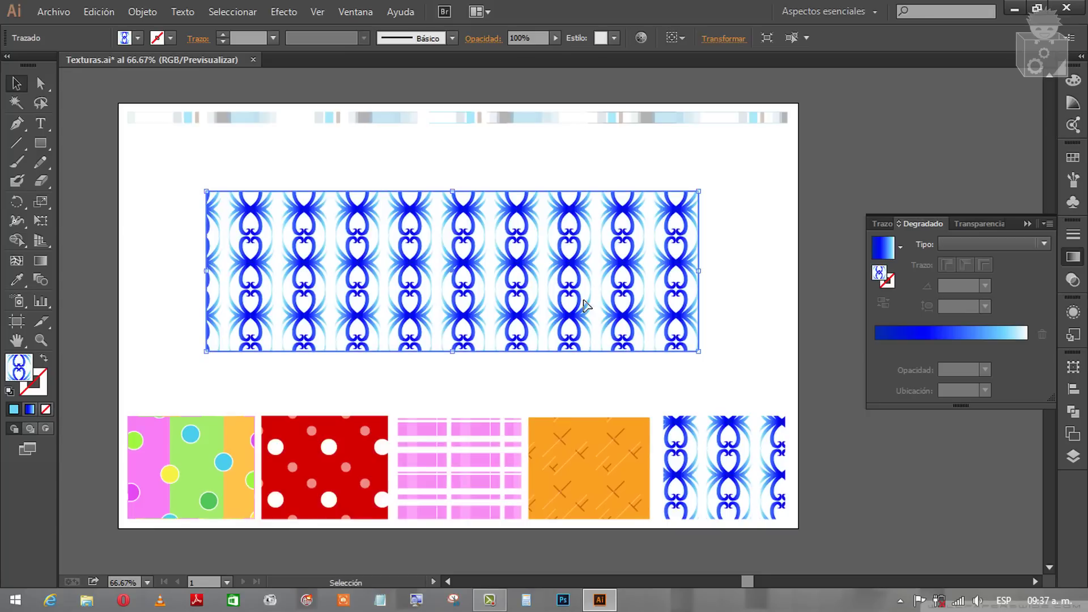
{"action": "left_click", "coordinate": [598, 387]}
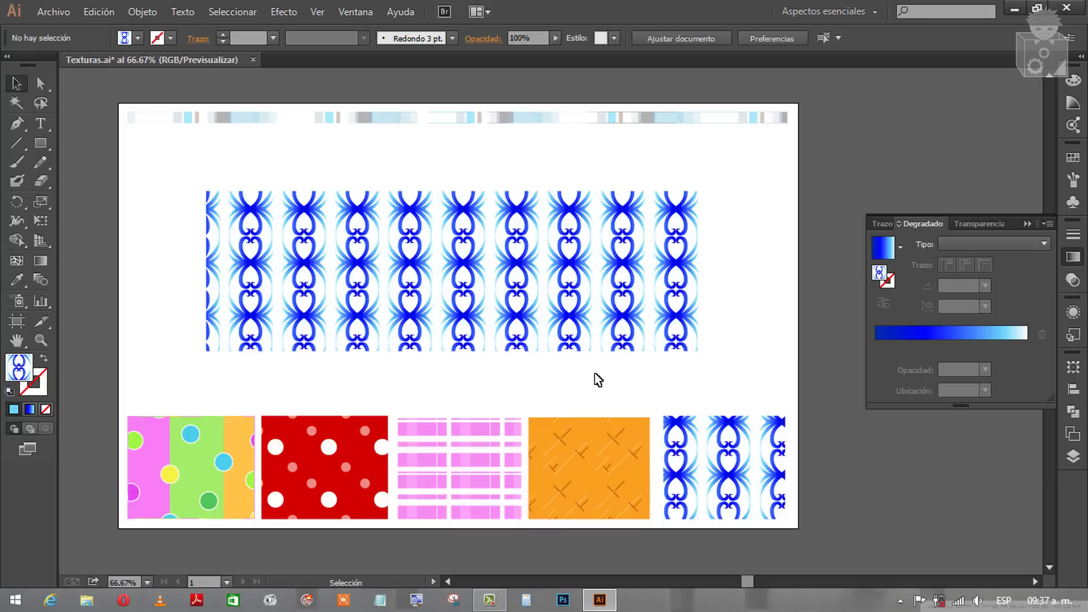
{"action": "left_click", "coordinate": [596, 321]}
{"action": "left_click", "coordinate": [1072, 157]}
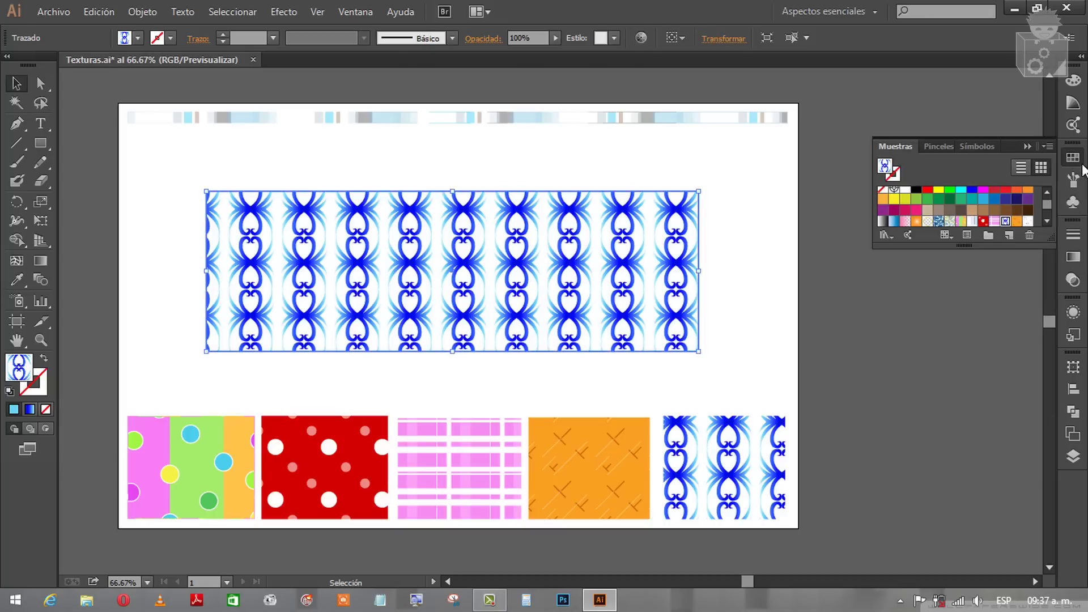
Fill the selected rectangle with the Estrellitas star pattern swatch
{"action": "left_click", "coordinate": [1029, 223]}
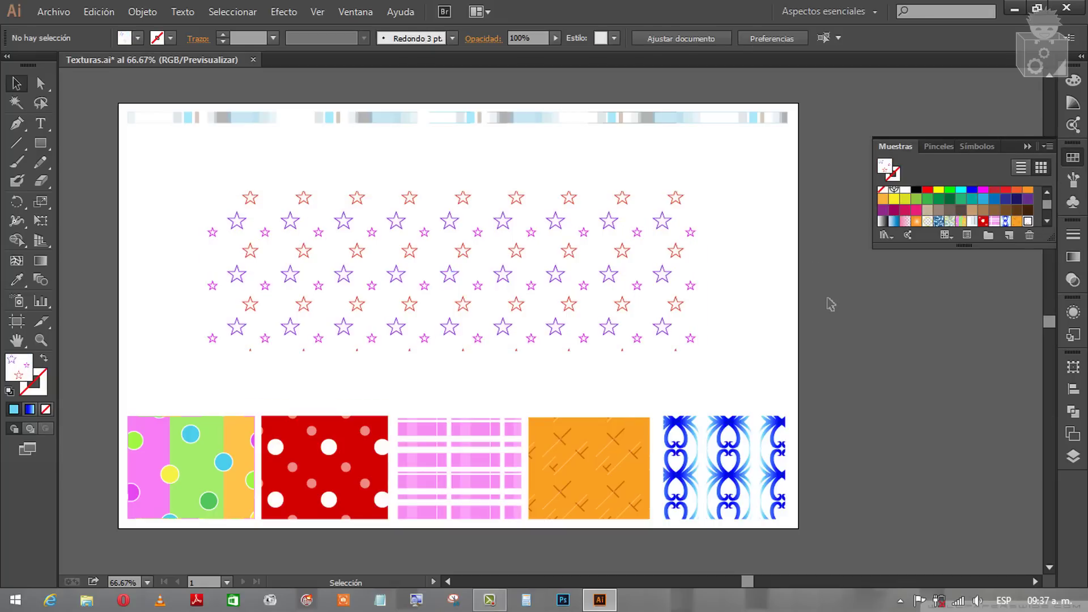